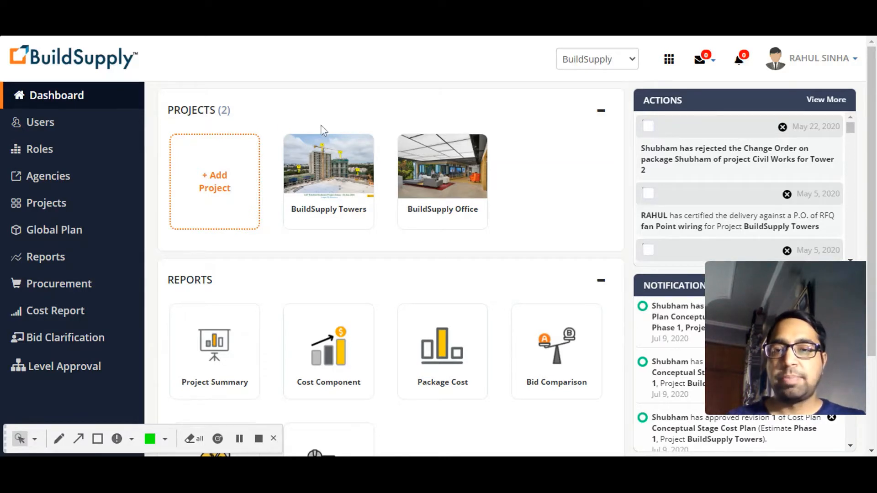
# Open the BuildSupply Towers project and go to its Phase 1 Bill of Quantities
pyautogui.click(325, 170)
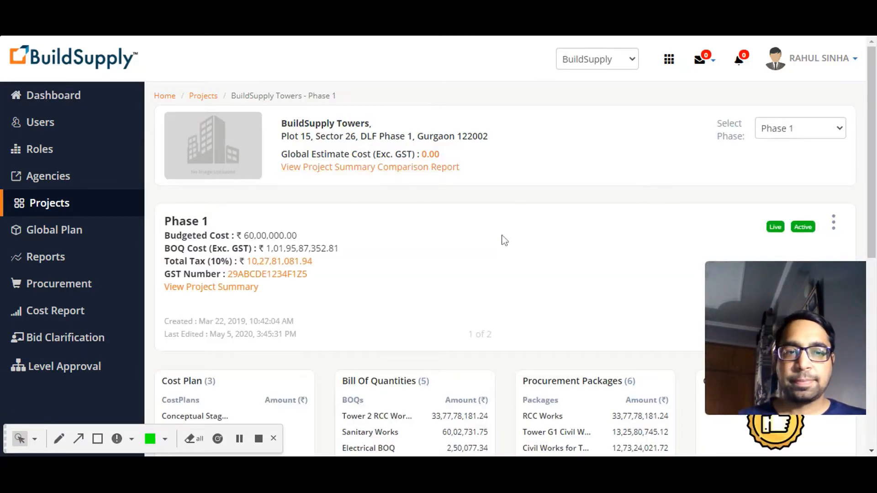
pyautogui.scroll(-2, 504, 240)
pyautogui.scroll(1, 504, 241)
pyautogui.scroll(1, 504, 240)
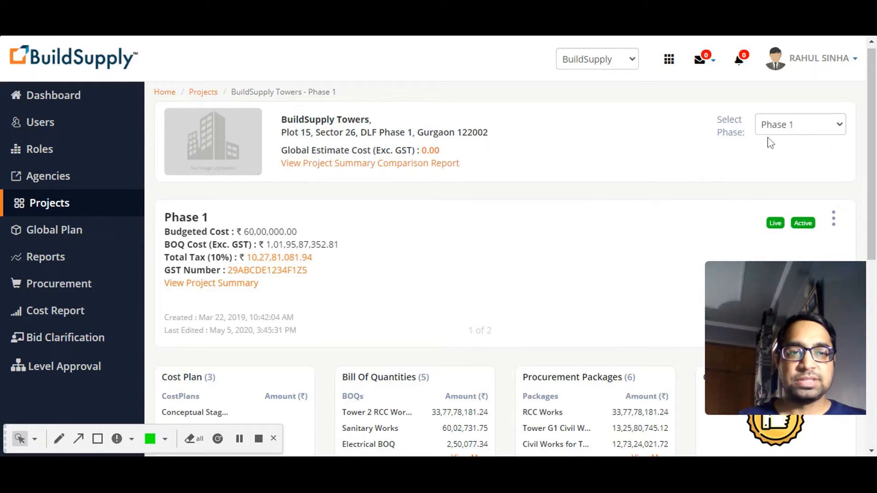
pyautogui.scroll(-1, 770, 143)
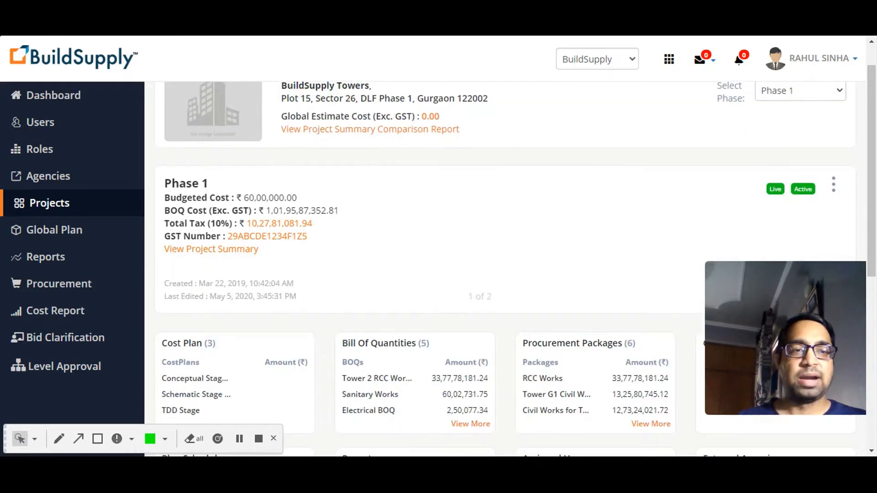
pyautogui.scroll(-4, 613, 243)
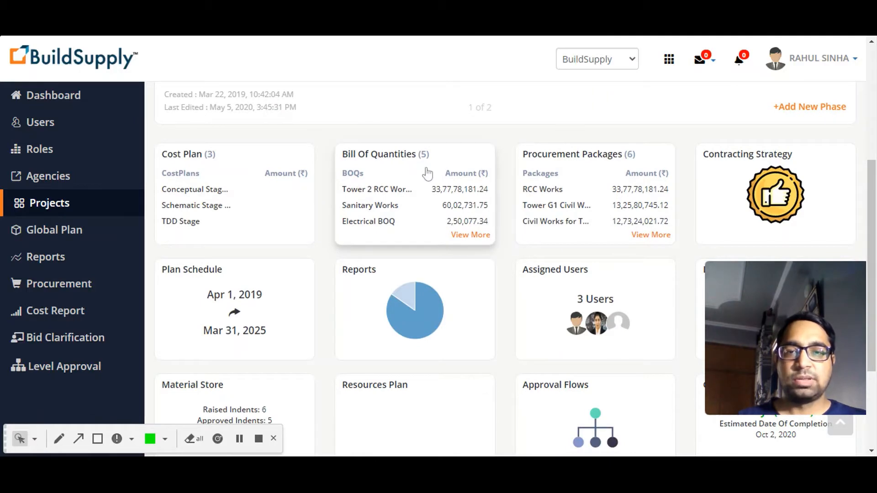
pyautogui.click(427, 174)
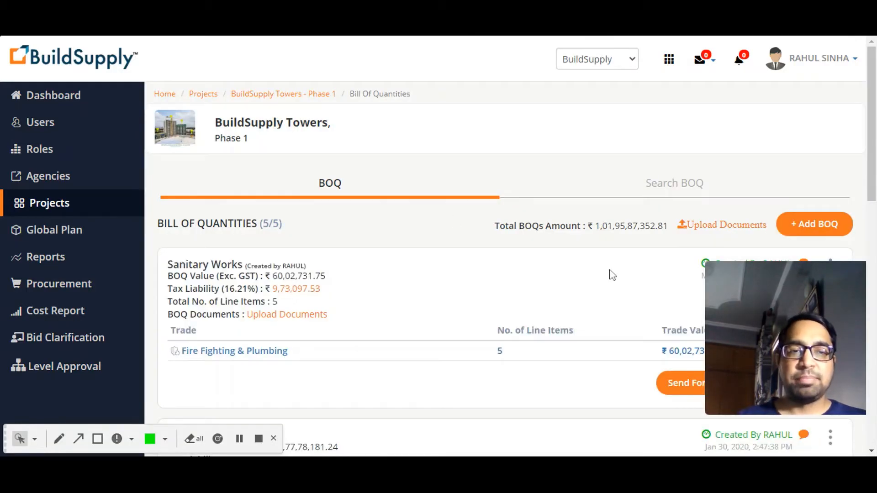
# Open the Sanitary Works BOQ to view its line items
pyautogui.scroll(-2, 611, 274)
pyautogui.scroll(1, 612, 274)
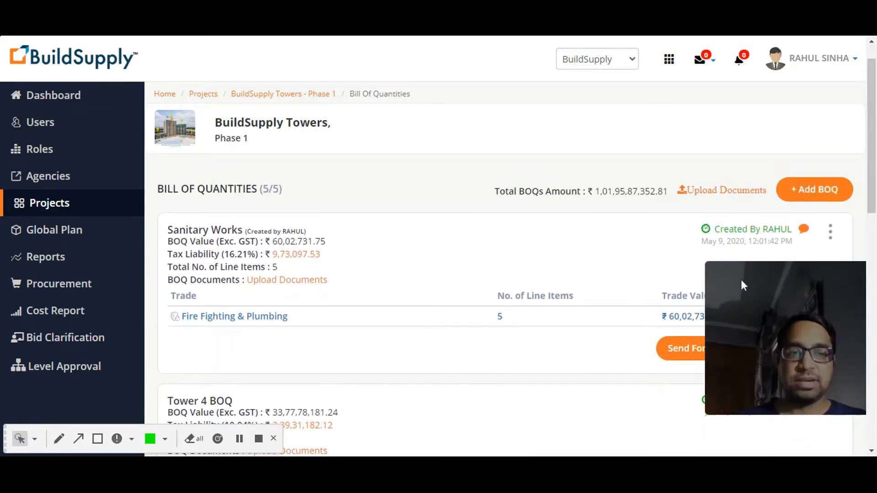
pyautogui.moveTo(740, 285); pyautogui.dragTo(20, 71)
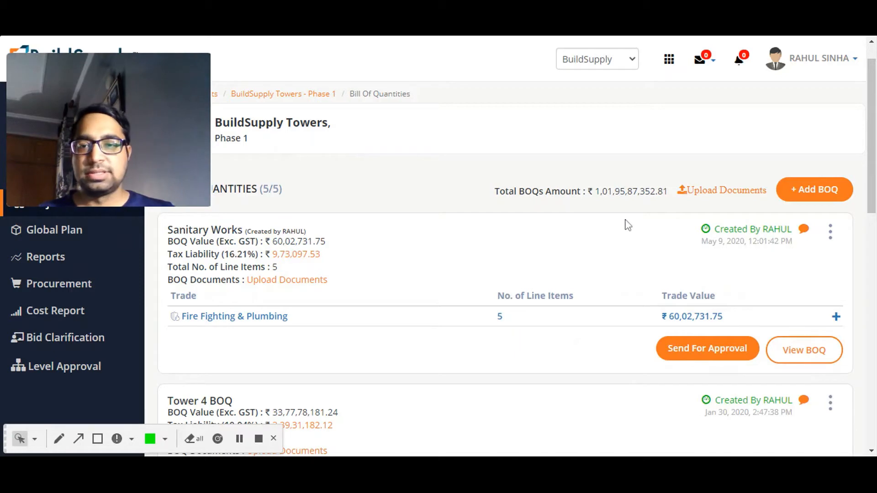
pyautogui.click(797, 352)
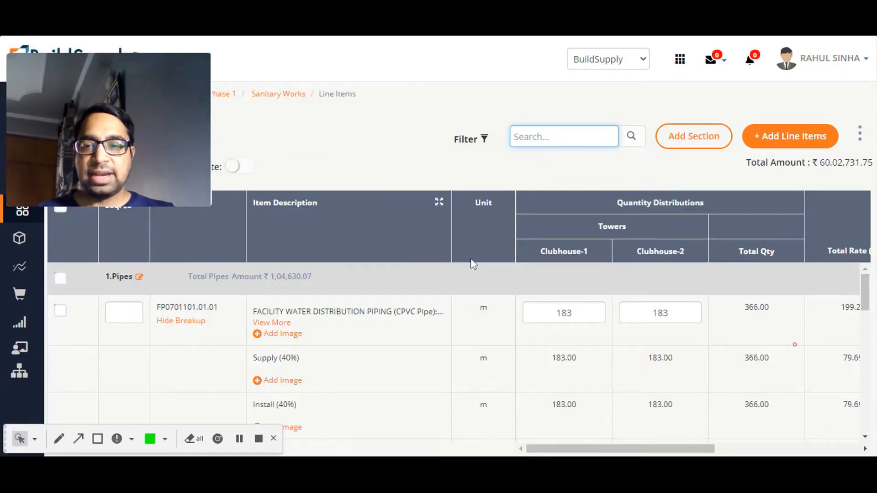
# Expand the full item descriptions and review the line items and tower quantities from the Pipes section through CP Fittings
pyautogui.click(279, 323)
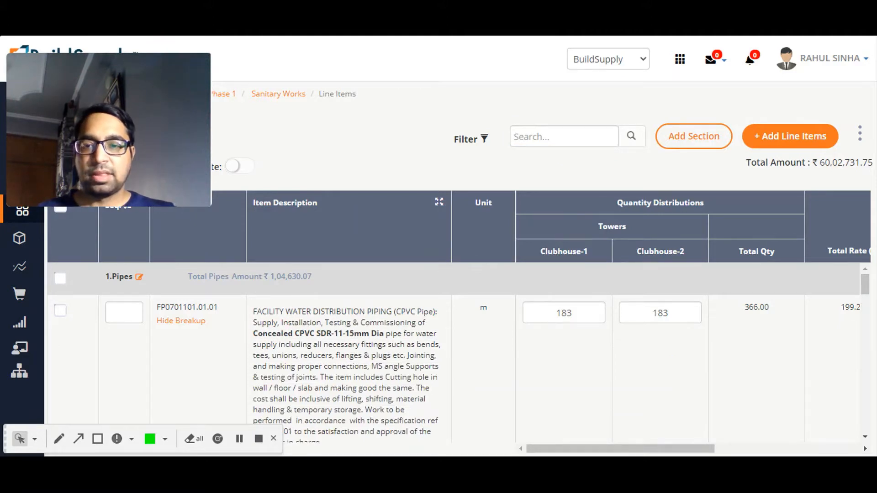
pyautogui.scroll(-6, 611, 336)
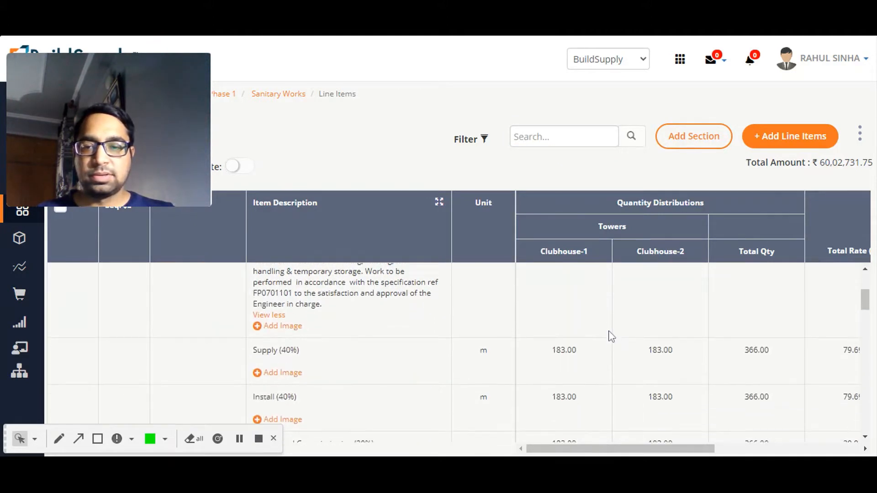
pyautogui.scroll(-10, 460, 356)
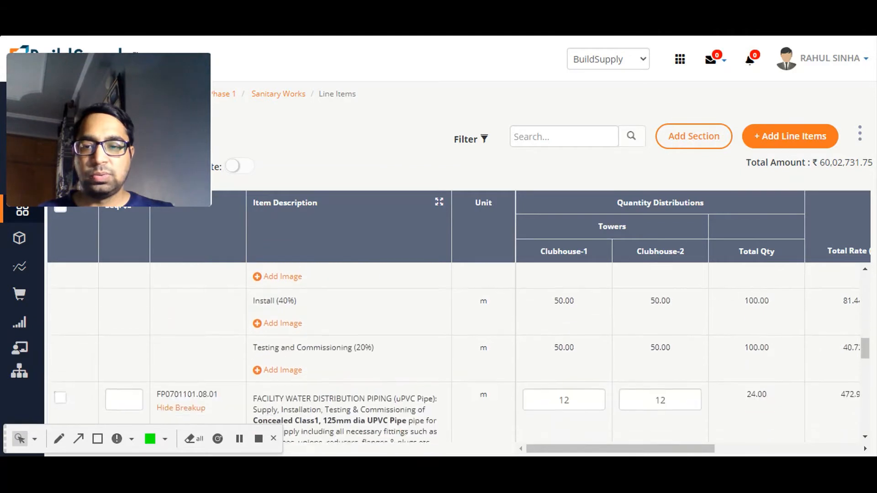
pyautogui.scroll(-5, 460, 356)
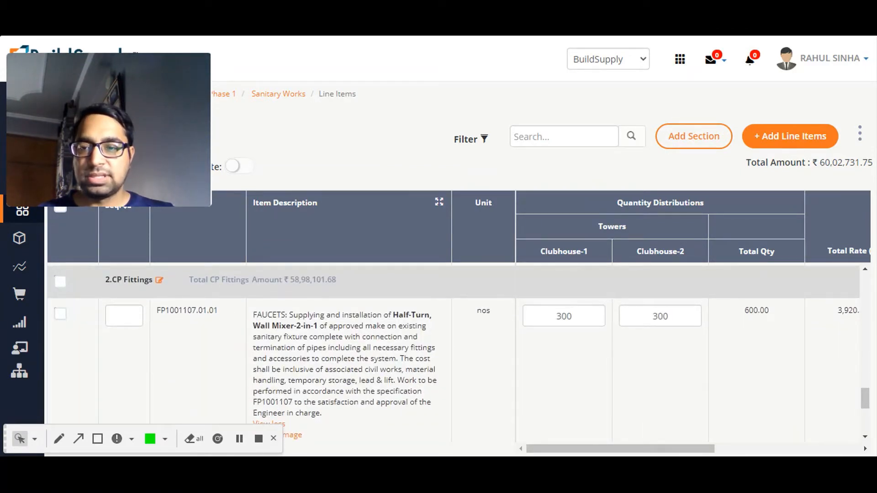
pyautogui.scroll(-5, 460, 356)
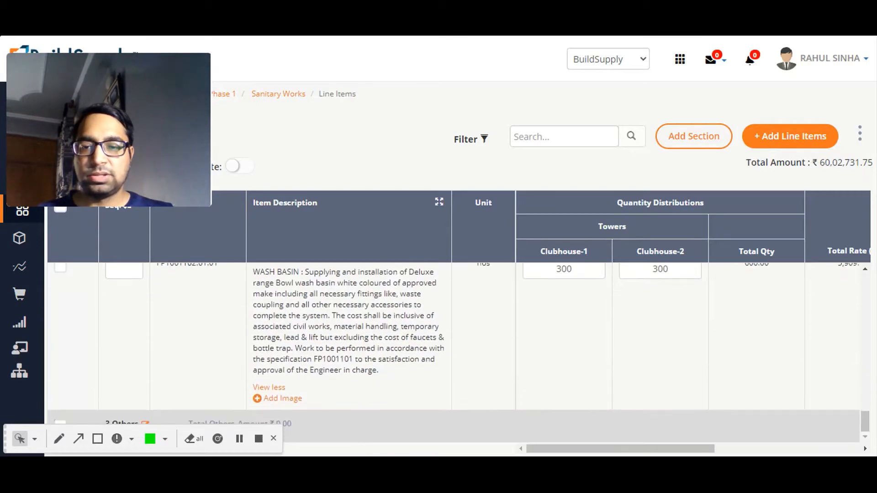
pyautogui.scroll(8, 460, 356)
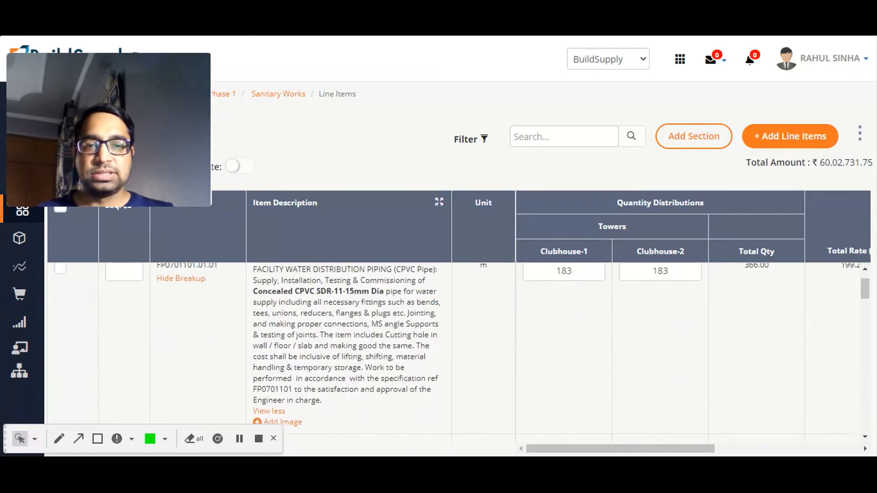
pyautogui.scroll(1, 461, 356)
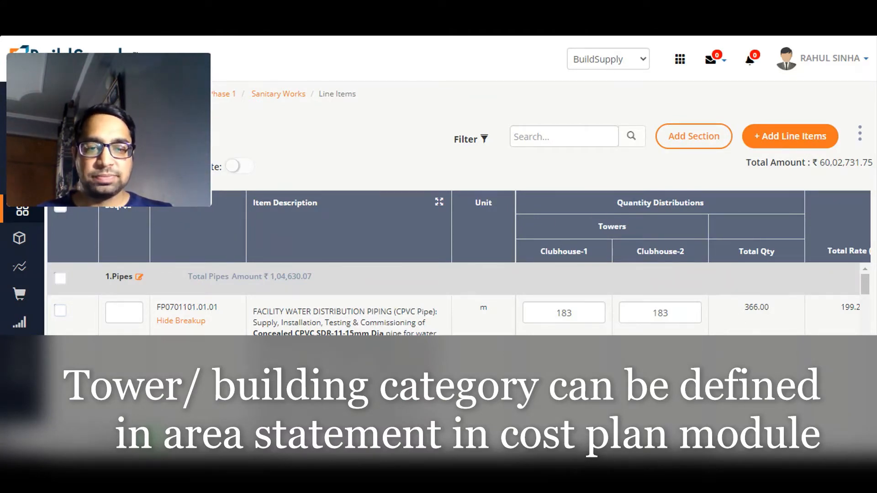
# View the rate analysis of pipe line item FP0701101.01.01, review its cost components, and close it
pyautogui.moveTo(645, 444); pyautogui.dragTo(735, 439)
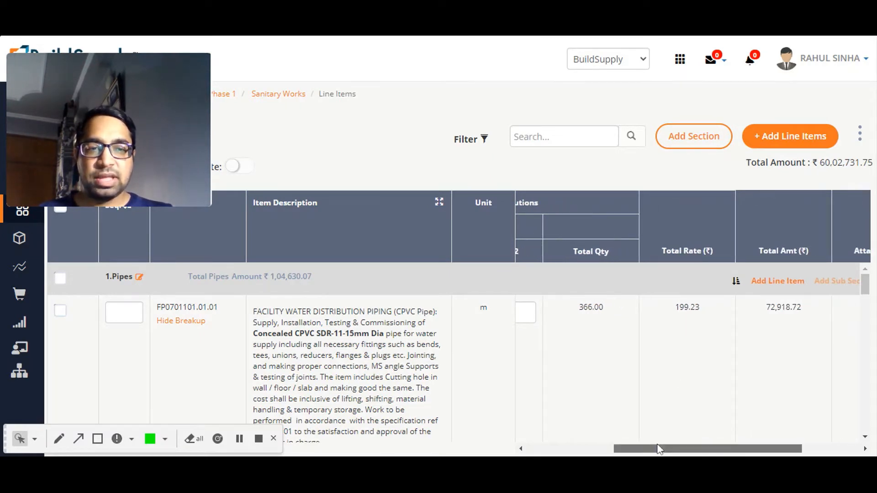
pyautogui.hscroll(3, 659, 449)
pyautogui.click(852, 310)
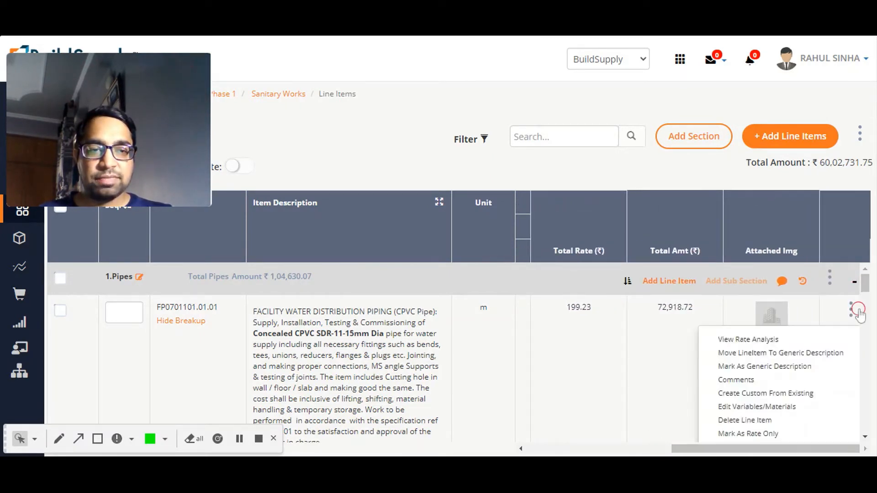
pyautogui.click(748, 340)
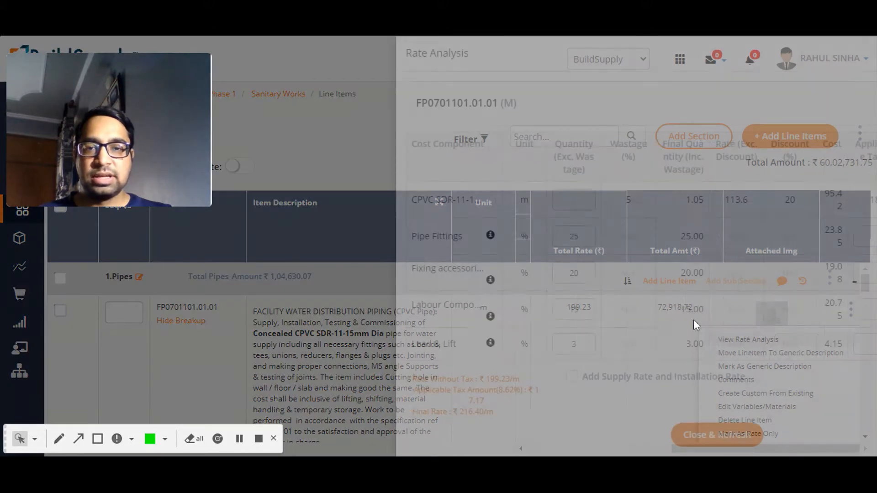
pyautogui.scroll(-1, 310, 210)
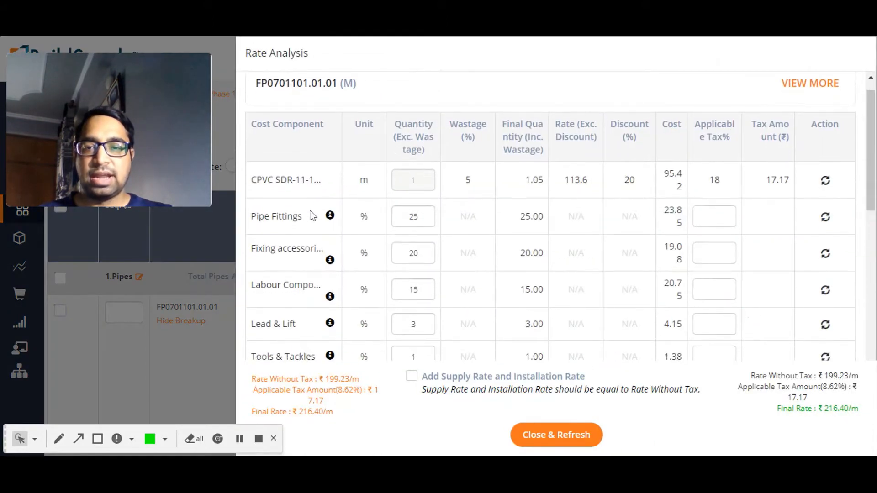
pyautogui.scroll(-5, 312, 216)
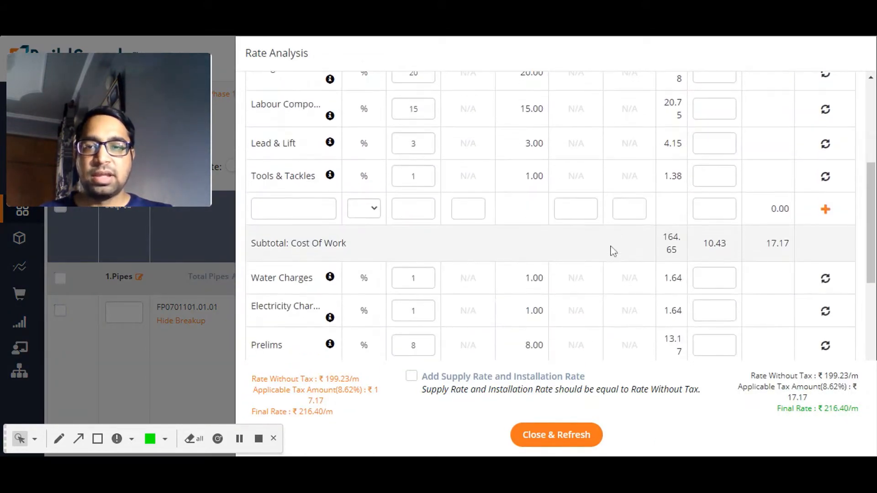
pyautogui.scroll(6, 613, 250)
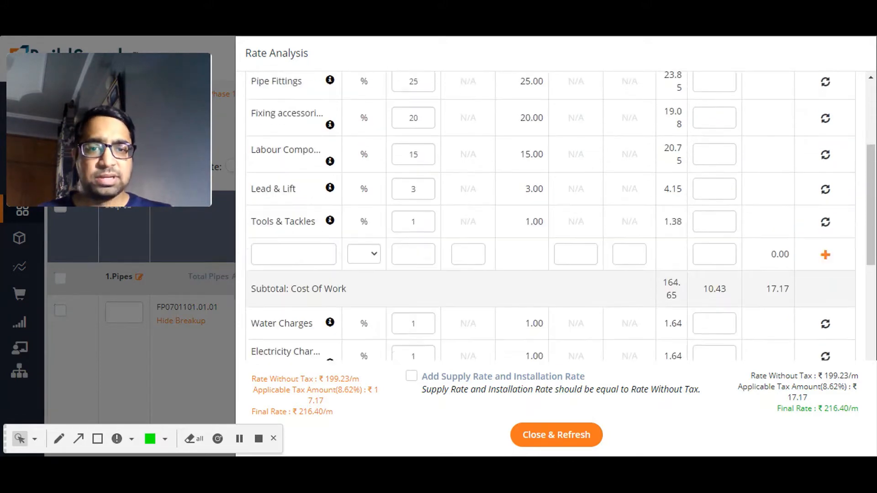
pyautogui.click(537, 436)
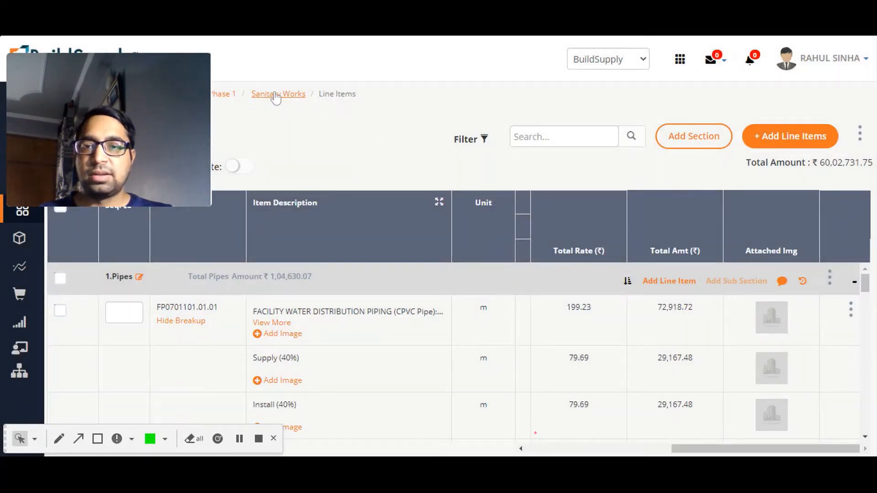
# Return to BuildSupply Towers Phase 1 and open the Component Schedule from its plan schedule
pyautogui.click(230, 94)
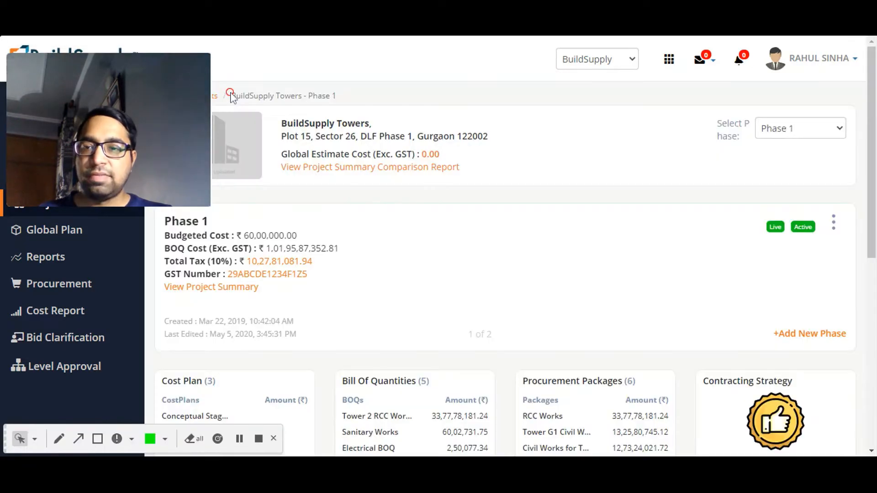
pyautogui.scroll(-4, 448, 301)
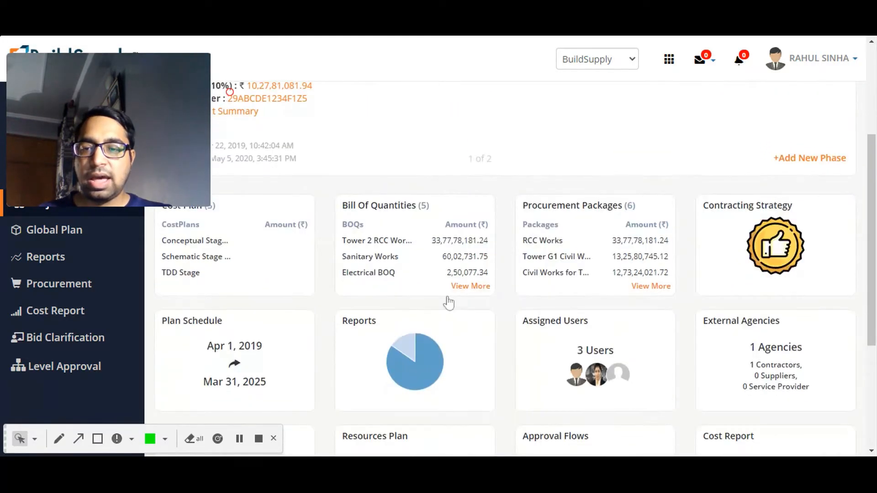
pyautogui.click(254, 355)
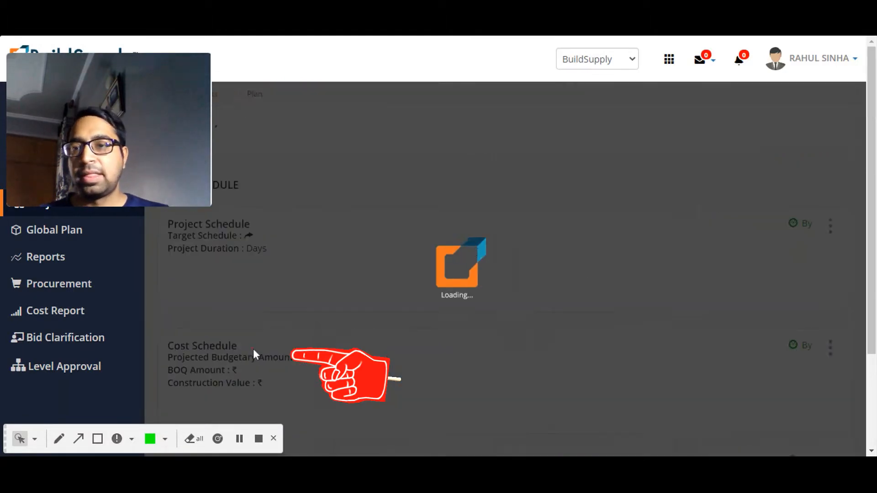
pyautogui.scroll(-3, 446, 275)
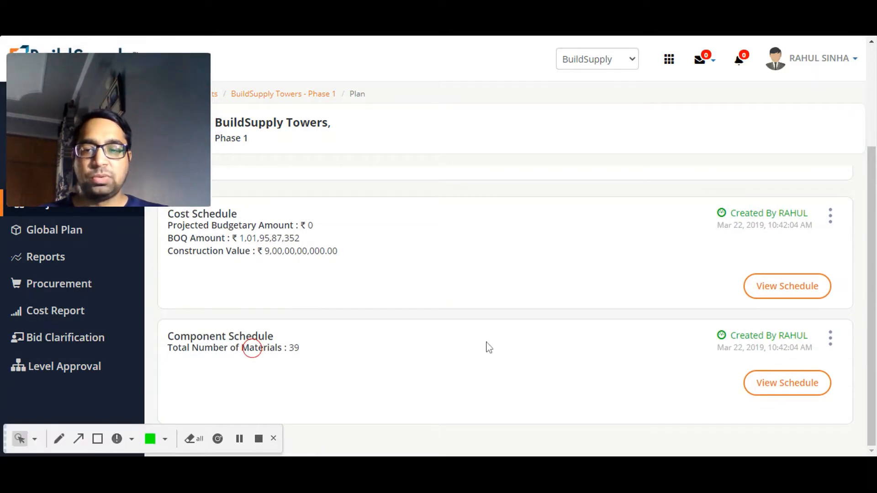
pyautogui.click(773, 388)
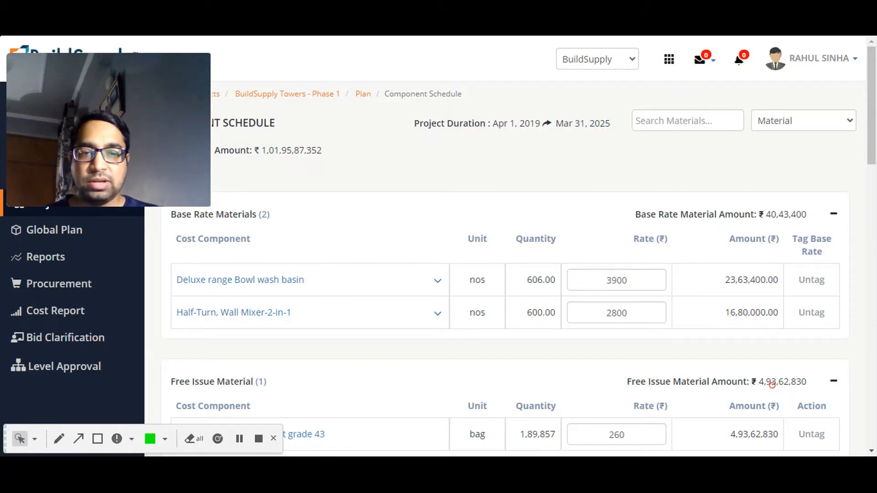
# Set the base rate of the Deluxe range Bowl wash basin to 4500 and apply it
pyautogui.scroll(-2, 429, 310)
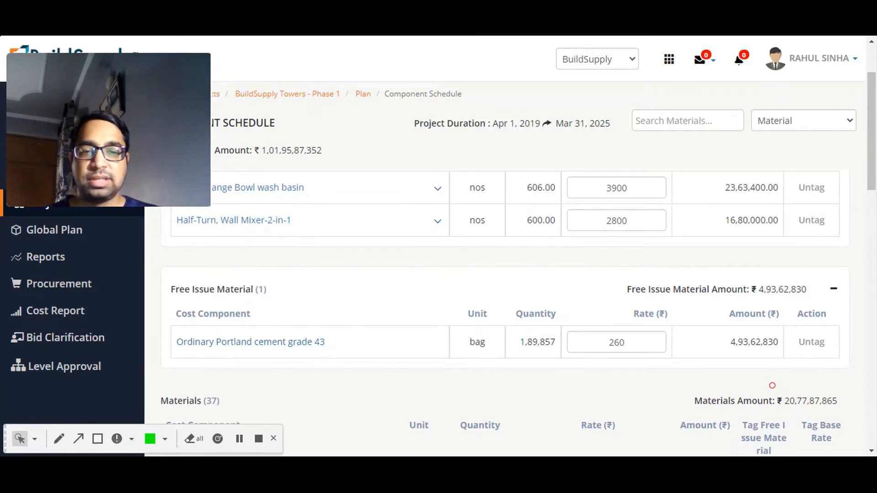
pyautogui.scroll(-3, 772, 385)
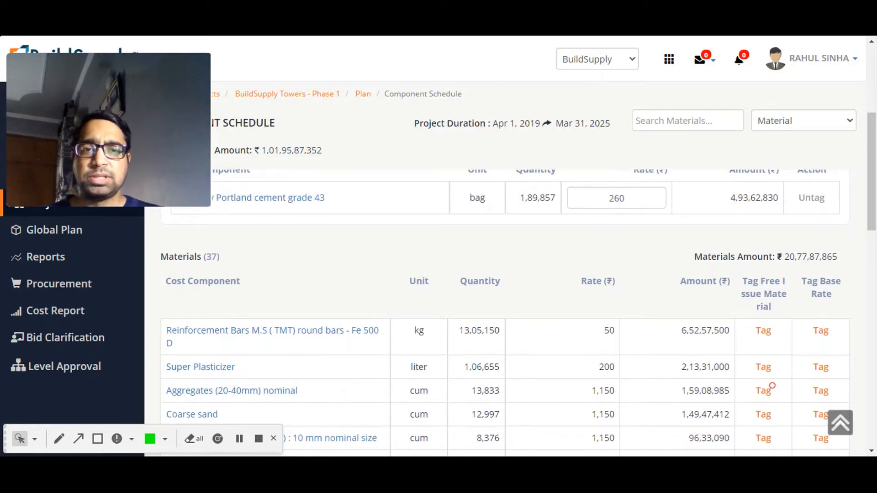
pyautogui.scroll(4, 771, 385)
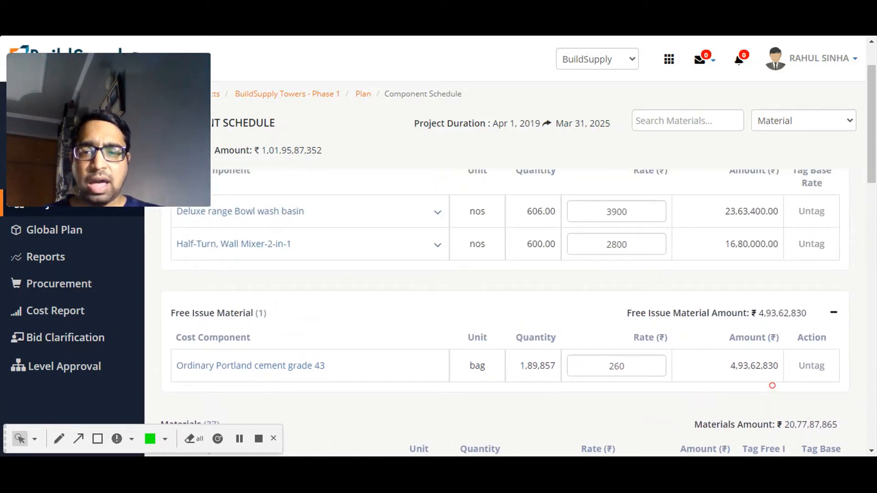
pyautogui.scroll(1, 772, 385)
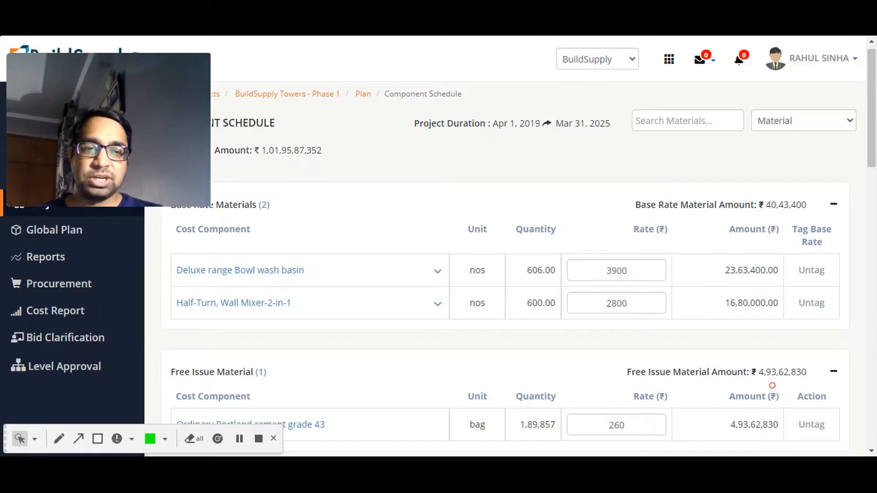
pyautogui.click(617, 268)
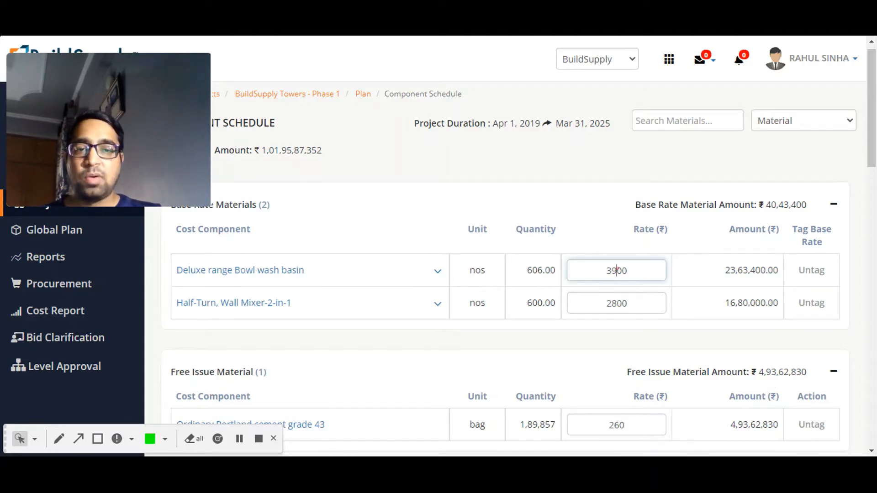
pyautogui.press('BackSpace')
pyautogui.press('BackSpace')
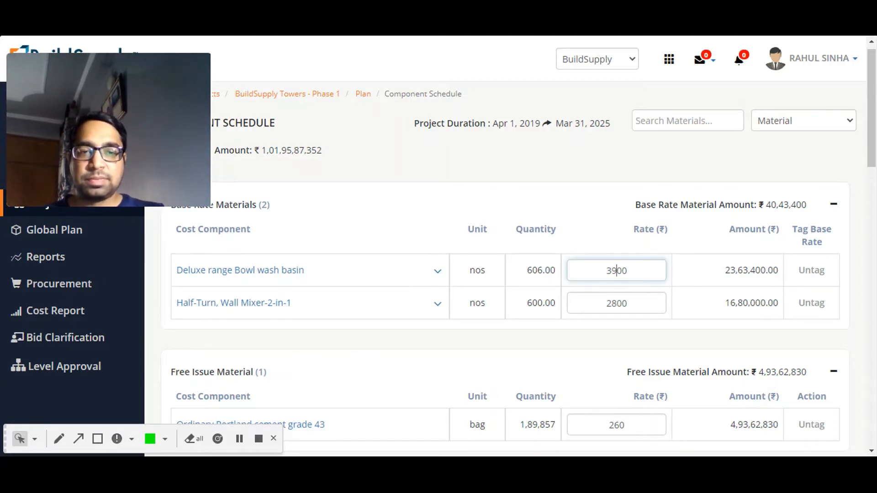
pyautogui.write('45')
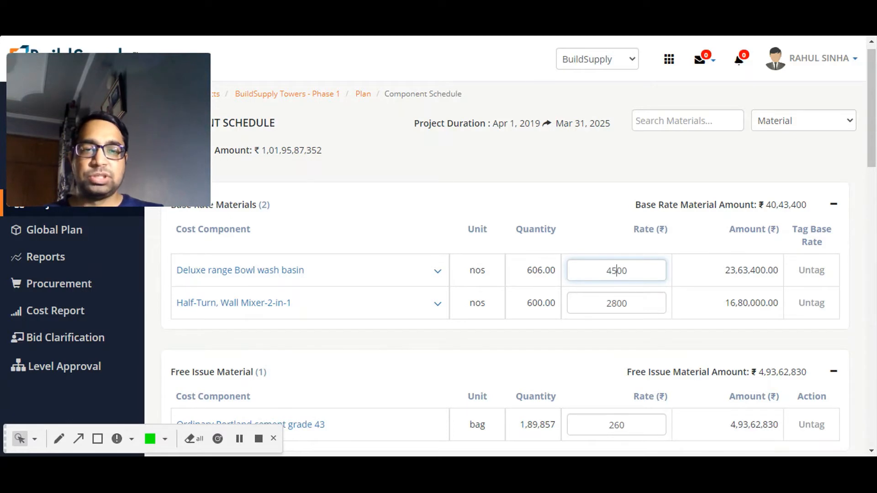
pyautogui.click(612, 180)
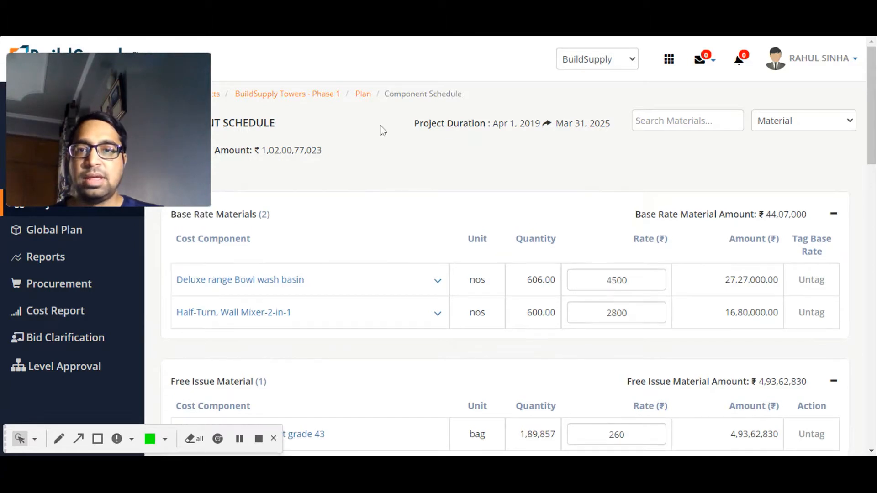
# Go back to the BuildSupply Towers Phase 1 overview and reopen the Component Schedule from its plan schedule
pyautogui.click(326, 96)
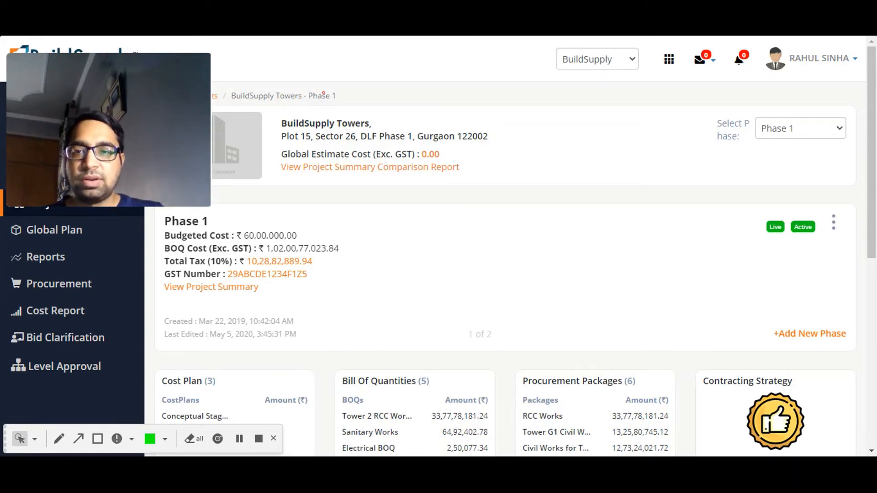
pyautogui.scroll(-5, 412, 204)
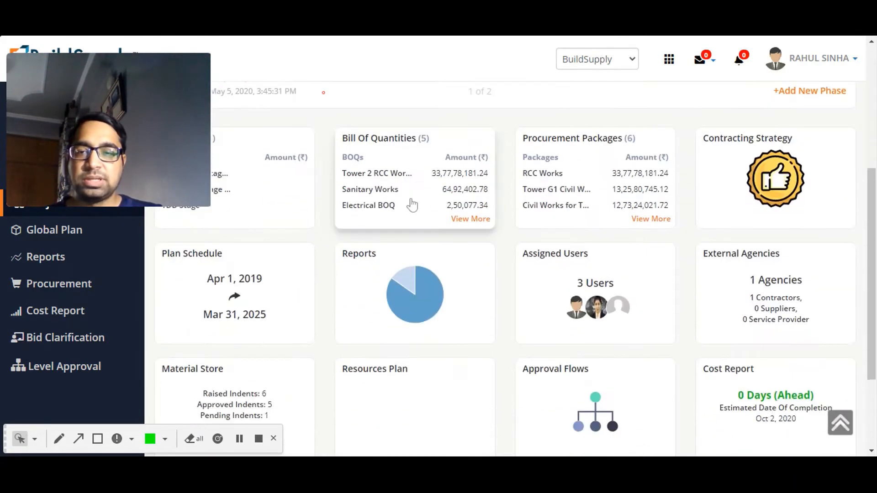
pyautogui.click(261, 304)
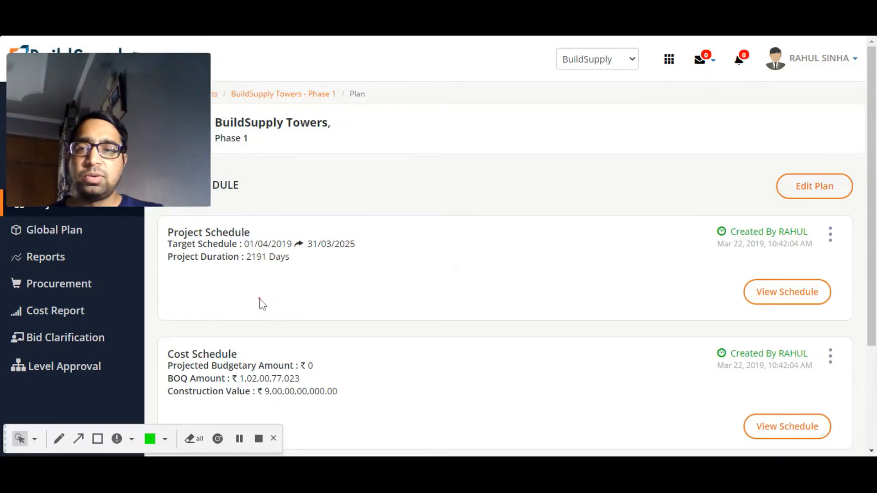
pyautogui.scroll(-3, 261, 304)
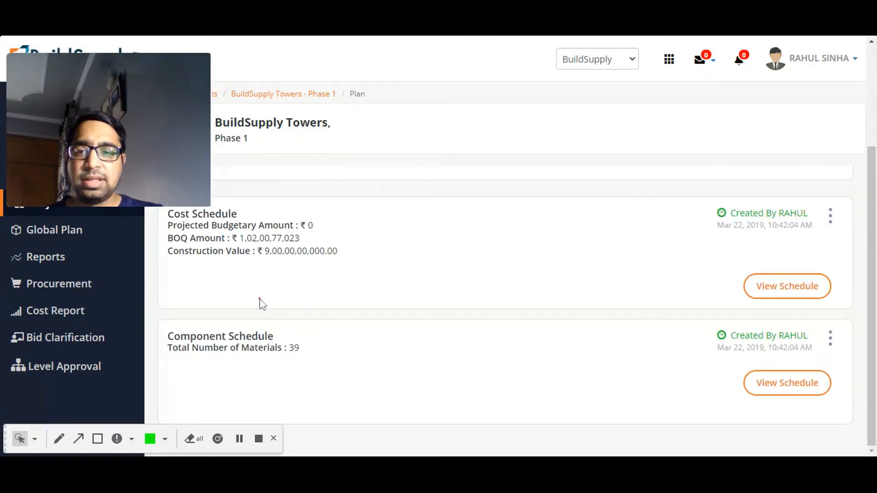
pyautogui.click(756, 379)
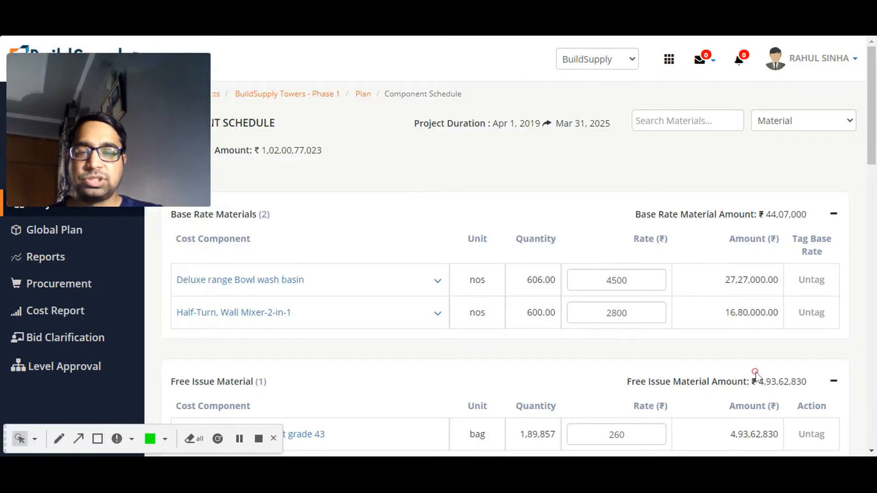
# Review the Materials list in the Component Schedule and its options for tagging free issue and base rate materials
pyautogui.scroll(-5, 756, 375)
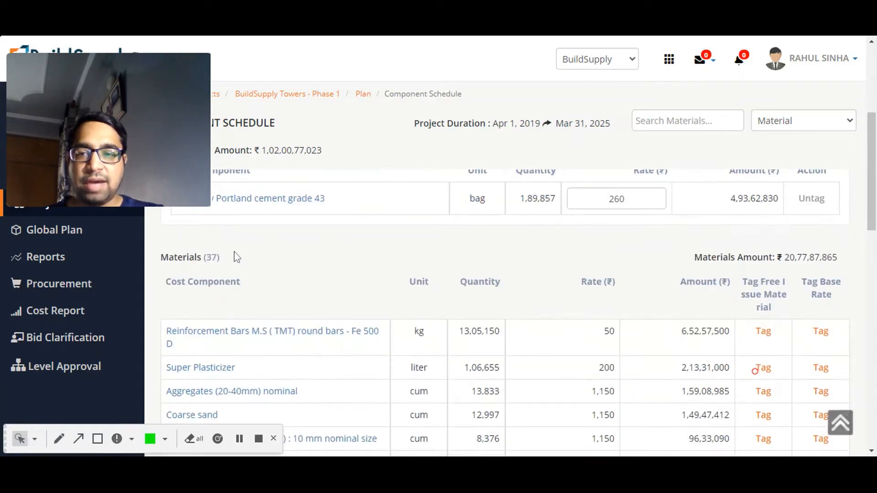
pyautogui.scroll(-2, 562, 290)
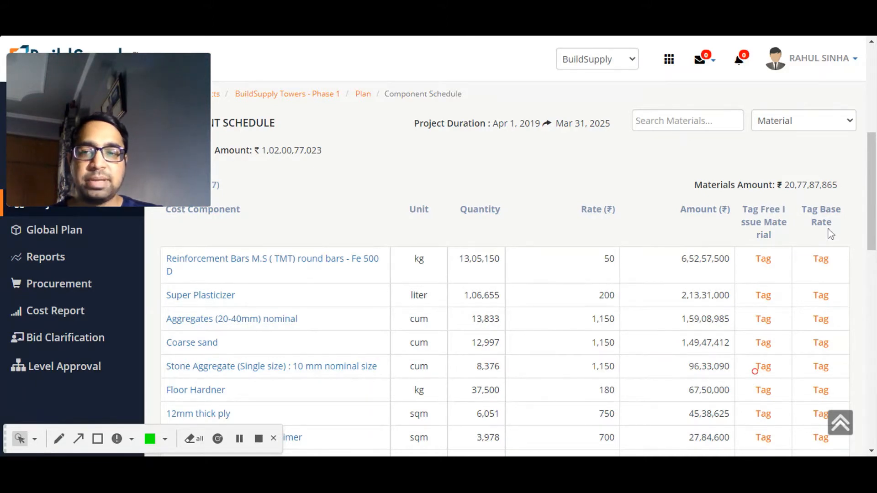
pyautogui.scroll(-1, 781, 290)
pyautogui.scroll(-6, 779, 288)
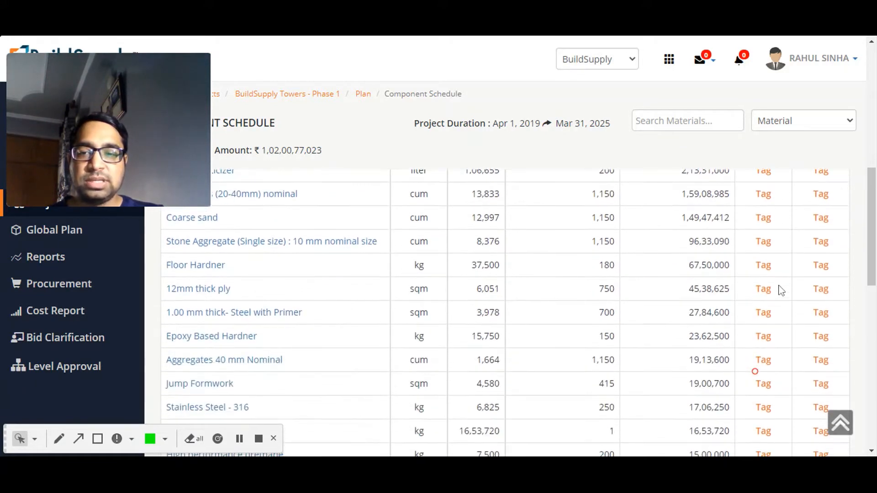
pyautogui.scroll(-9, 754, 372)
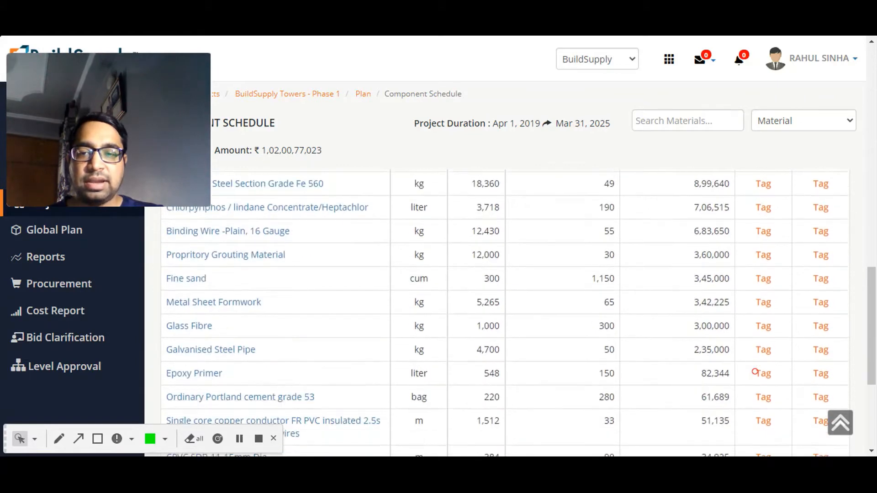
pyautogui.scroll(-3, 754, 372)
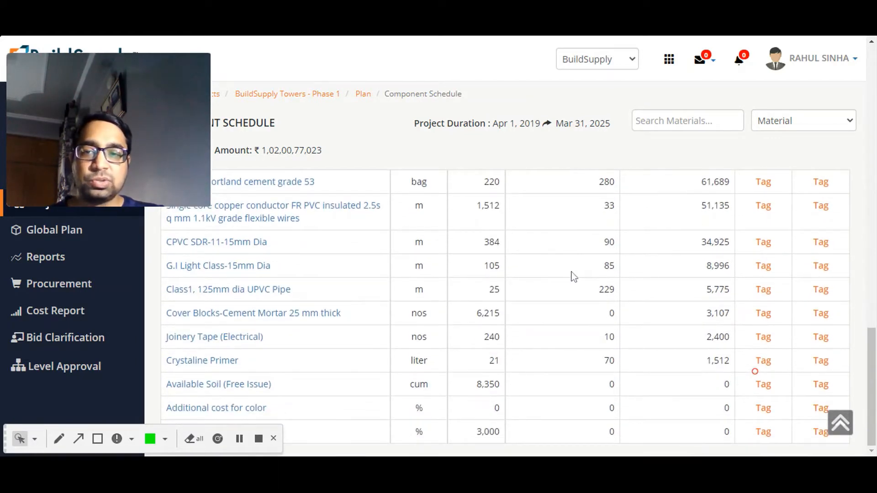
pyautogui.scroll(3, 754, 371)
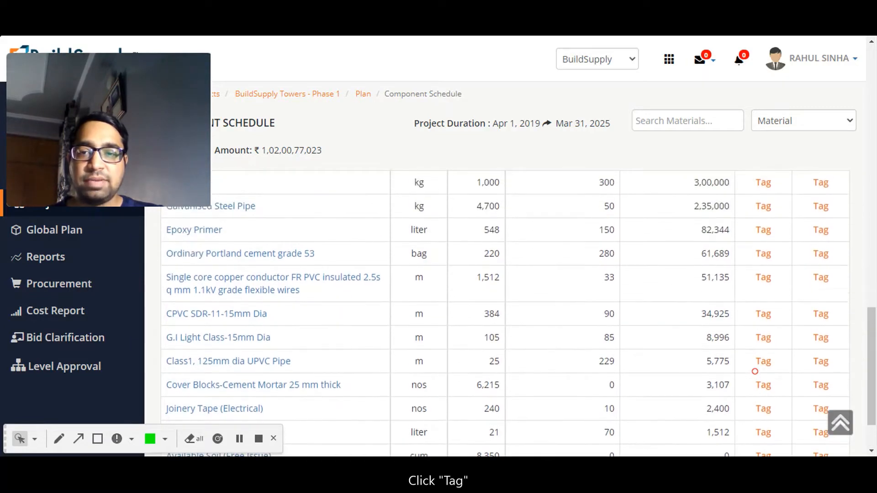
pyautogui.scroll(7, 754, 371)
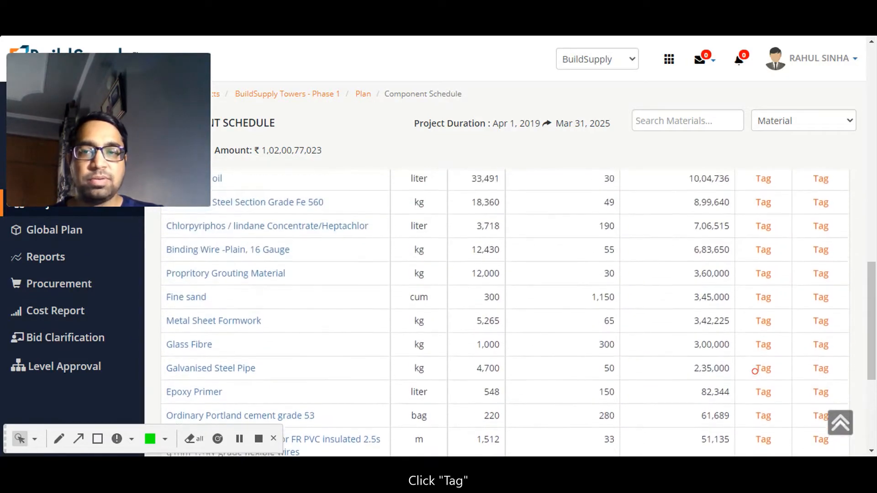
pyautogui.scroll(4, 755, 371)
pyautogui.click(756, 369)
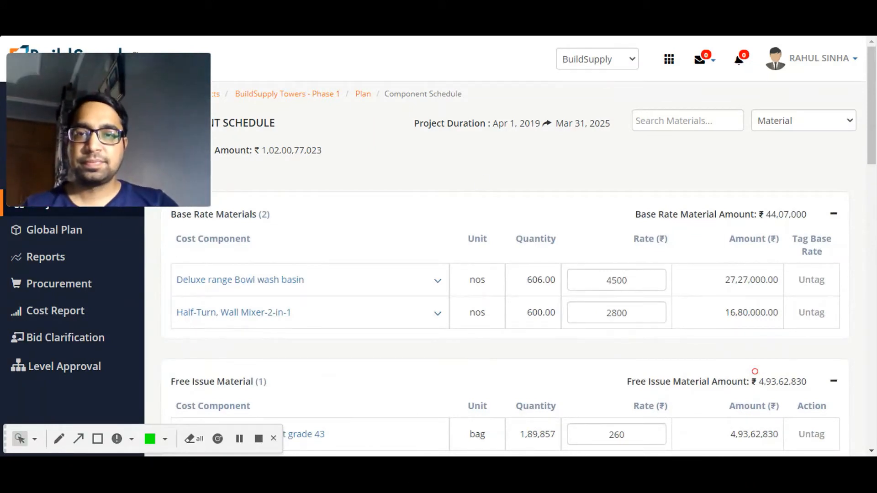
pyautogui.scroll(-5, 642, 245)
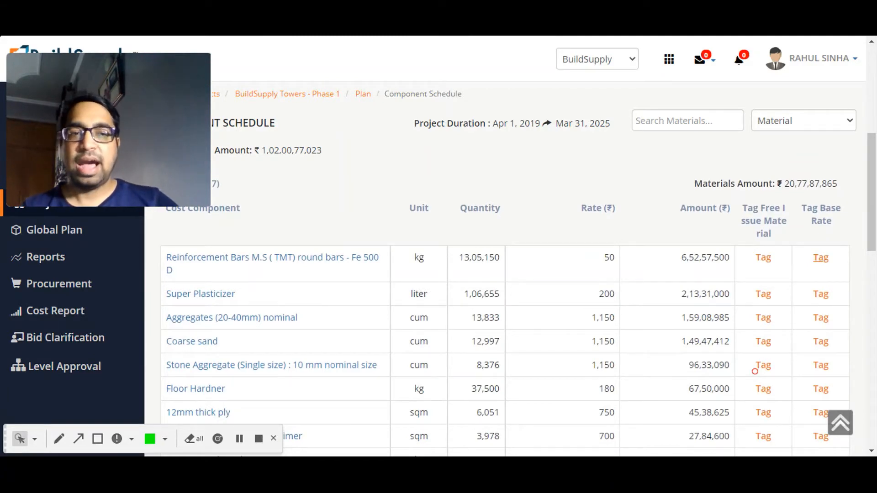
pyautogui.scroll(5, 505, 320)
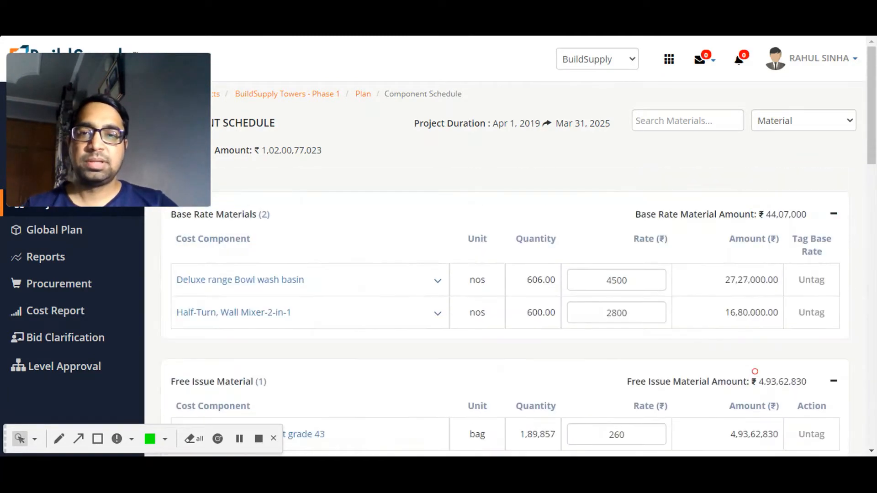
# Open the Procurement Packages of BuildSupply Towers Phase 1 and look over the existing packages
pyautogui.click(322, 95)
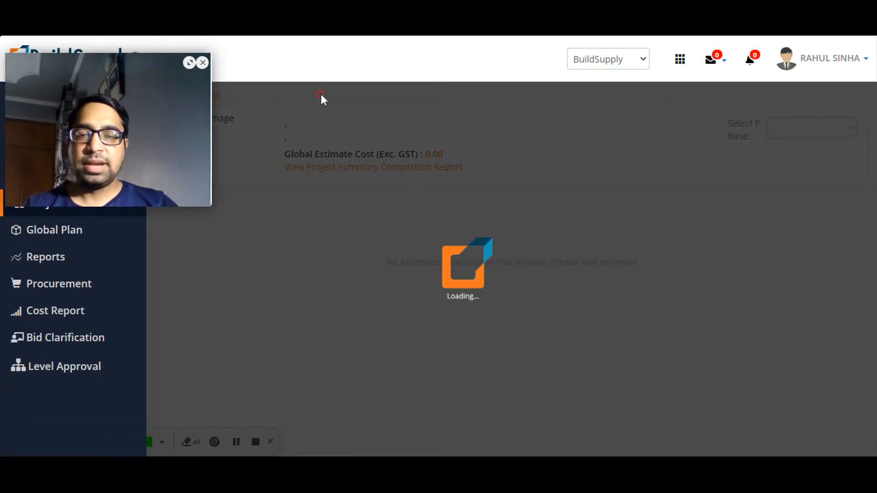
pyautogui.scroll(-3, 498, 260)
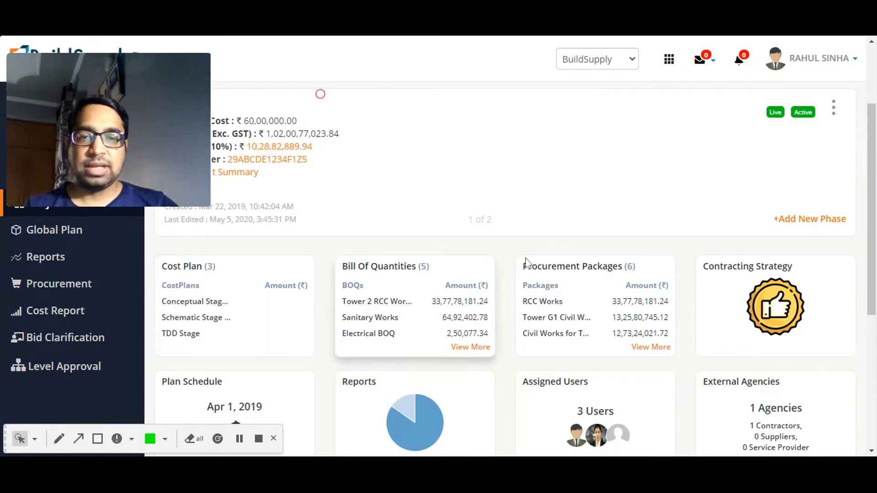
pyautogui.click(582, 288)
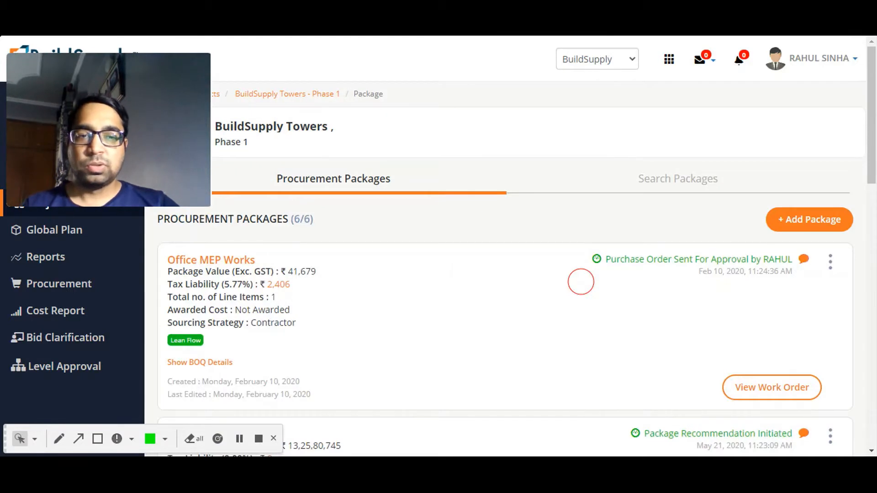
pyautogui.scroll(-5, 580, 282)
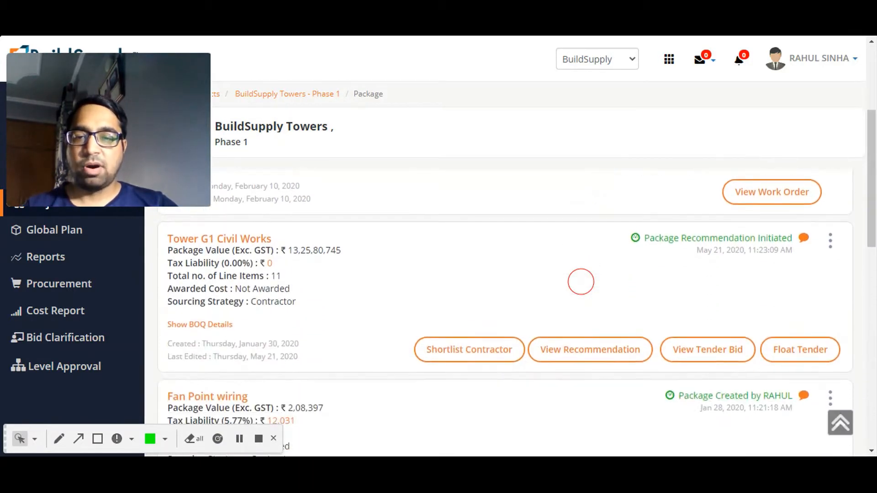
pyautogui.scroll(5, 580, 282)
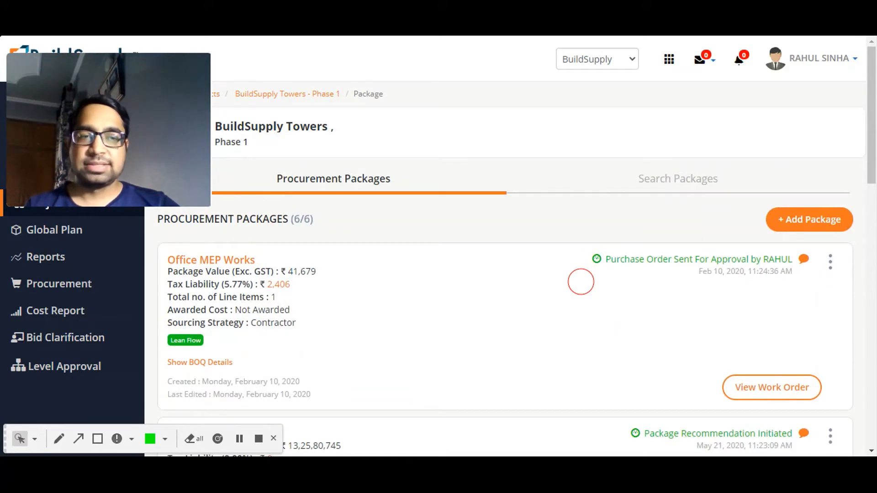
# Start a new procurement package labelled "Sanitary Works for Club Houses of Project BuildSupply Towers"
pyautogui.click(805, 222)
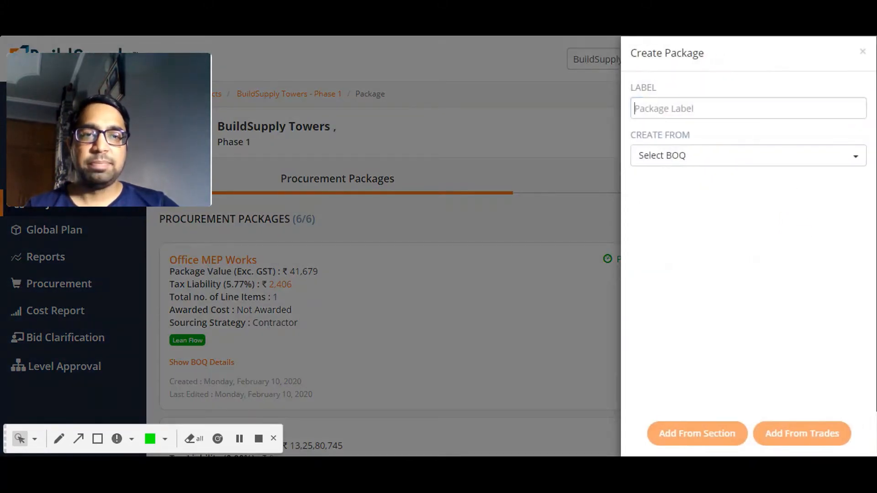
pyautogui.click(736, 114)
pyautogui.write('Sani')
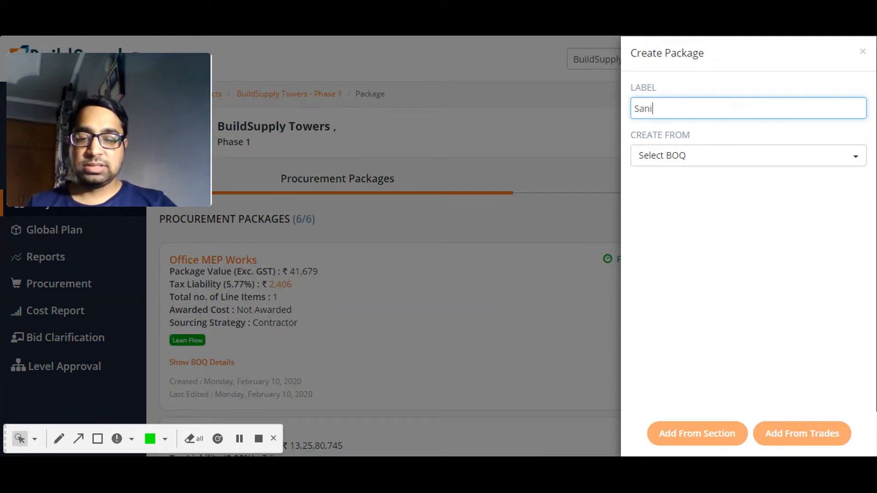
pyautogui.write('tary Works')
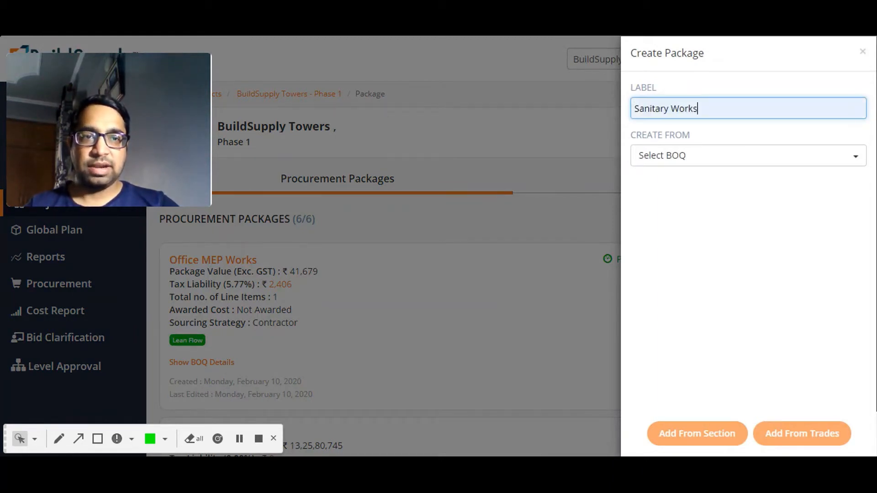
pyautogui.write(' for ')
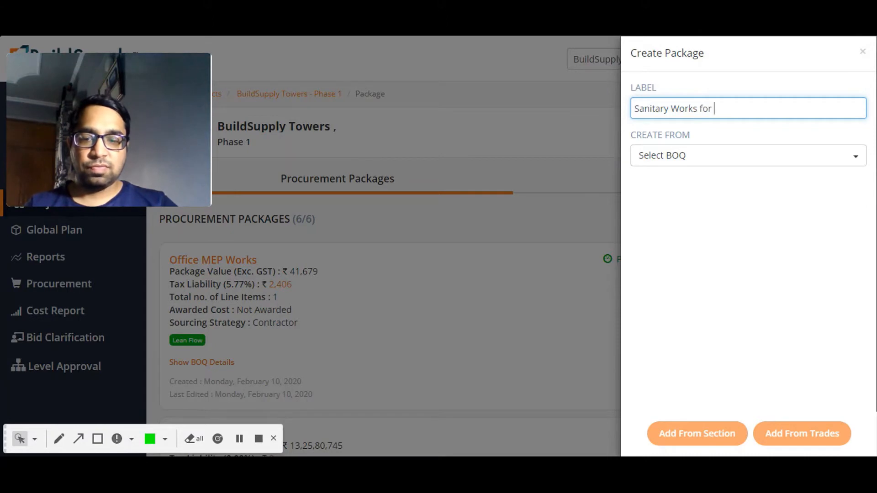
pyautogui.write('Club')
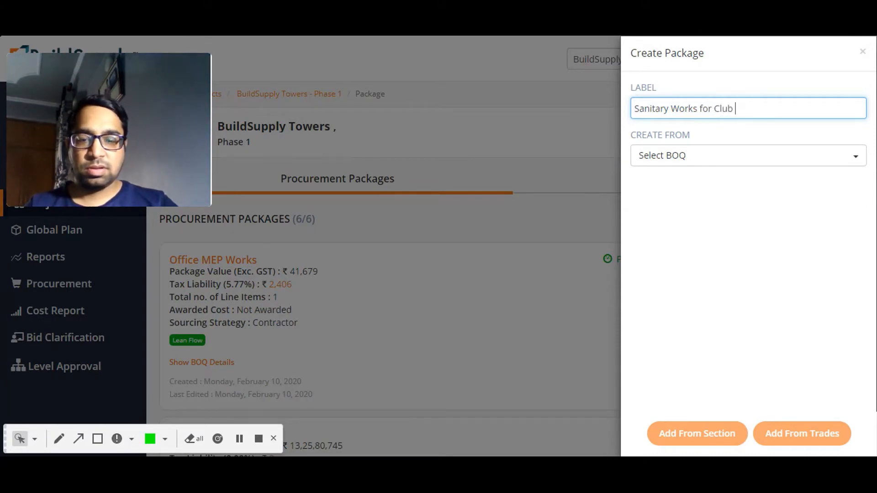
pyautogui.write(' Houses')
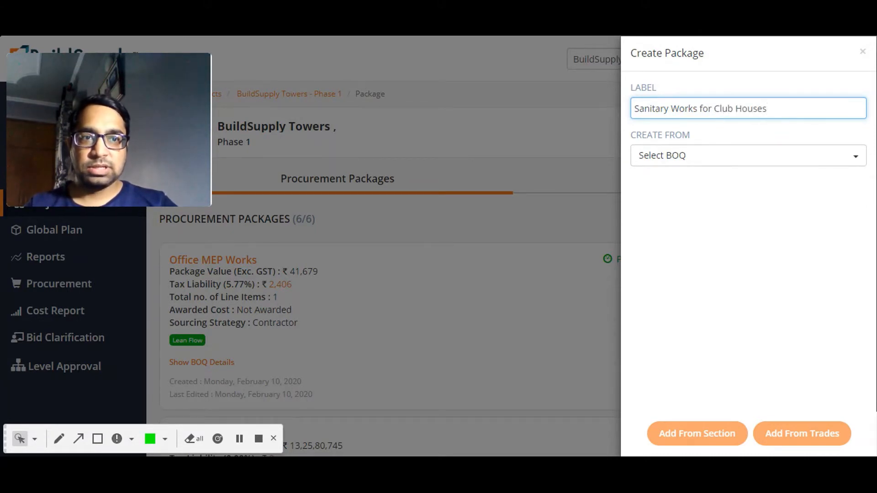
pyautogui.write(' of Proje')
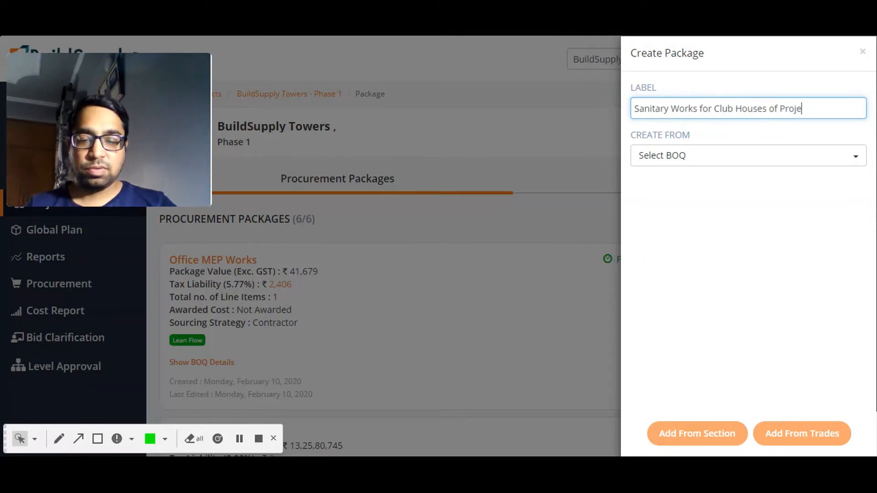
pyautogui.write('ct Build')
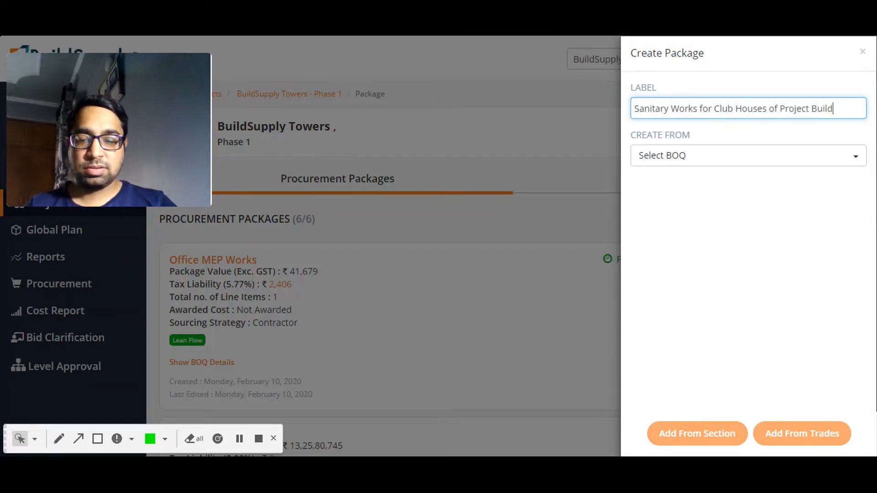
pyautogui.write('Supply')
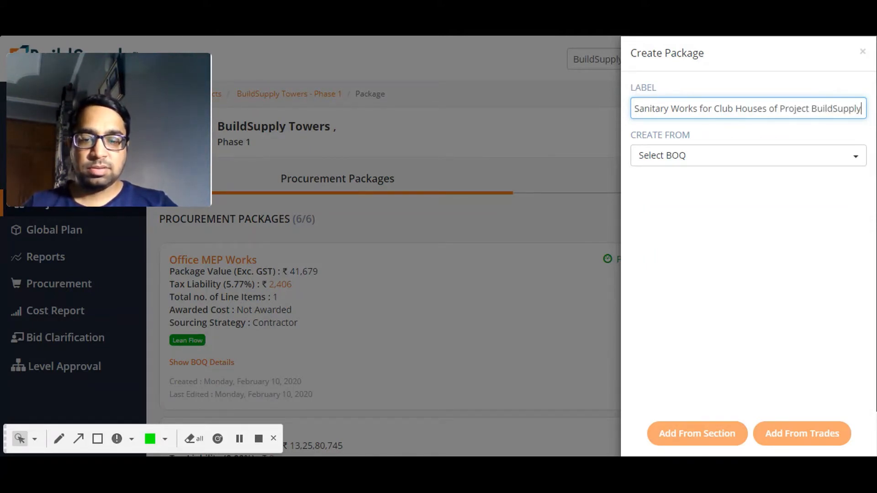
pyautogui.write(' Towers')
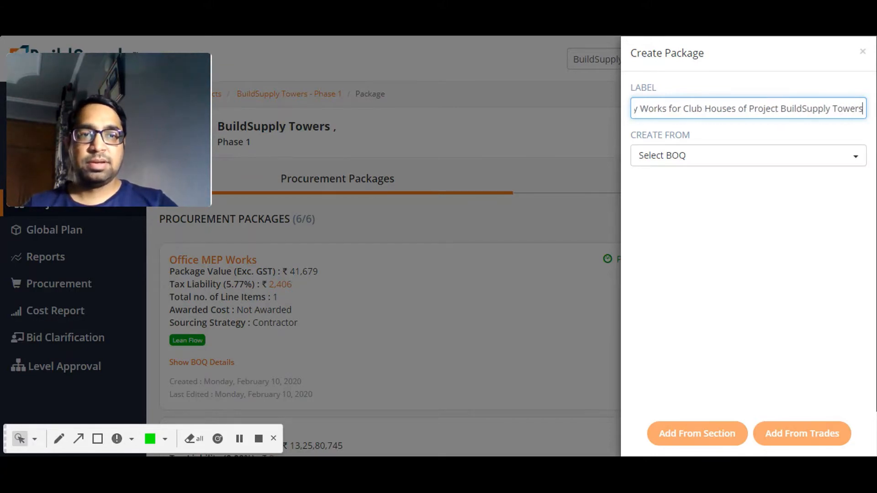
# Choose the Sanitary Works BOQ as the source for the new package
pyautogui.click(725, 153)
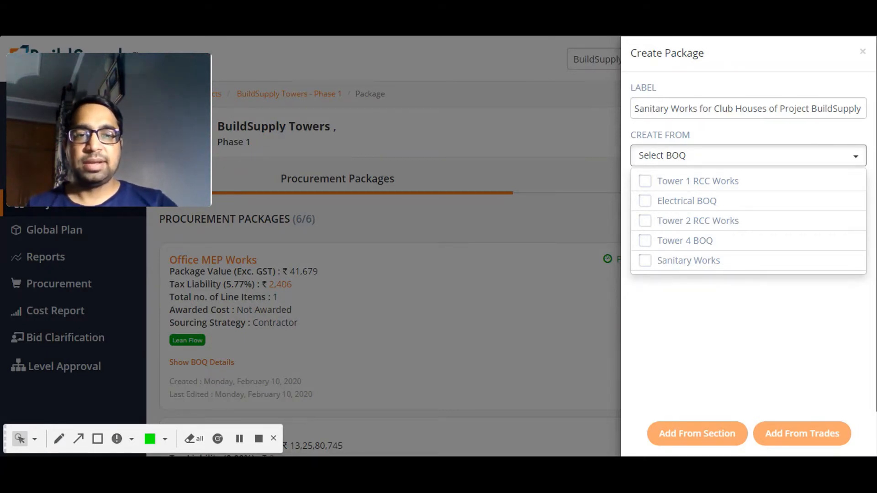
pyautogui.click(746, 153)
pyautogui.click(748, 153)
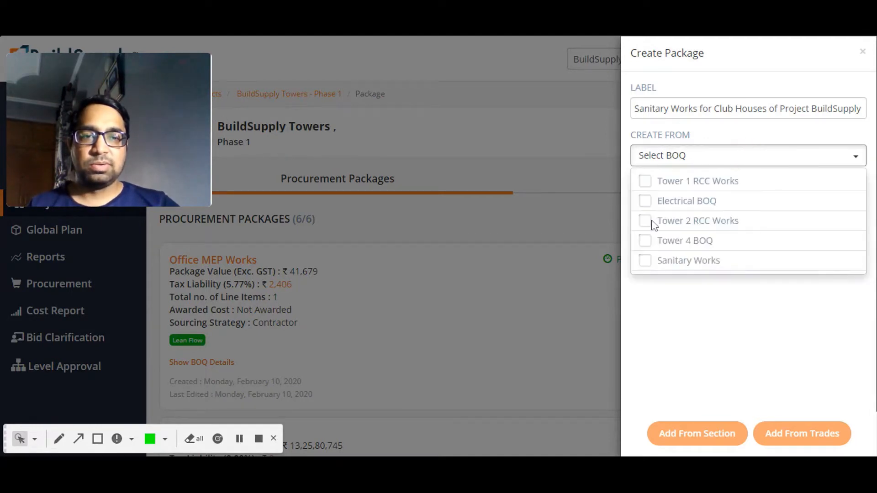
pyautogui.click(644, 260)
pyautogui.click(659, 294)
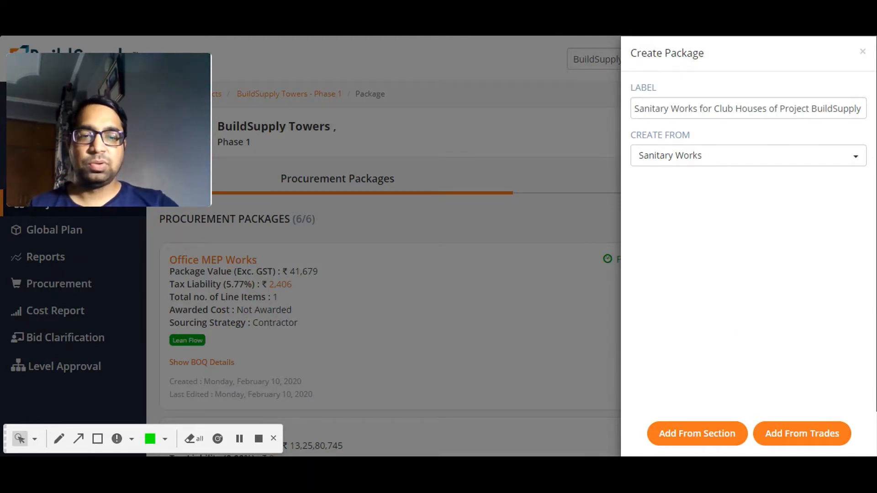
# Add all Sanitary Works line items by section, including Pipes and CP Fittings, to the new package and confirm the selection
pyautogui.click(692, 423)
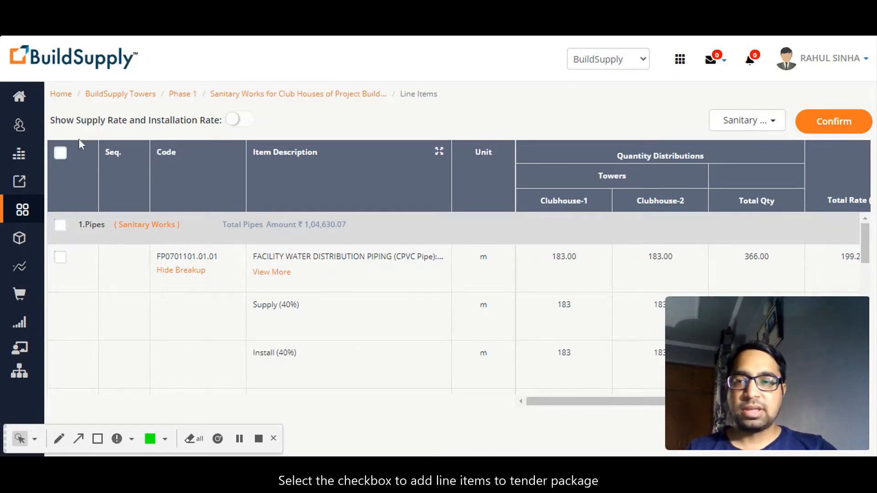
pyautogui.click(60, 153)
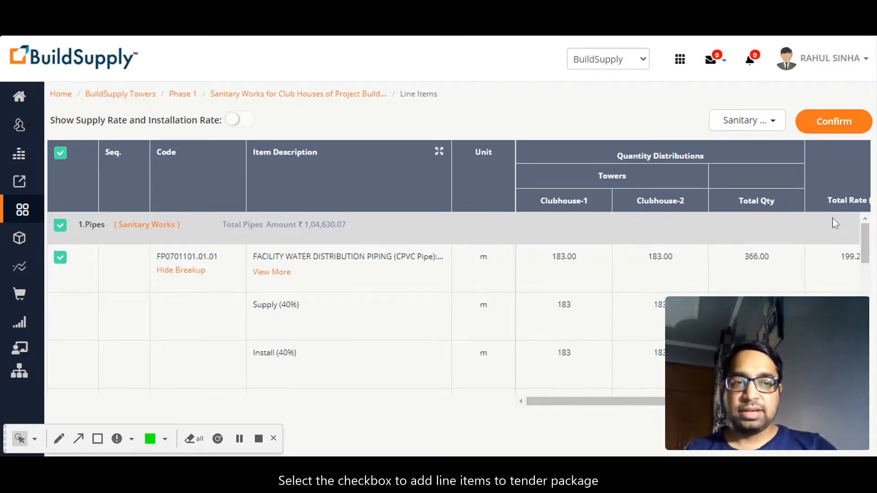
pyautogui.moveTo(864, 247); pyautogui.dragTo(861, 376)
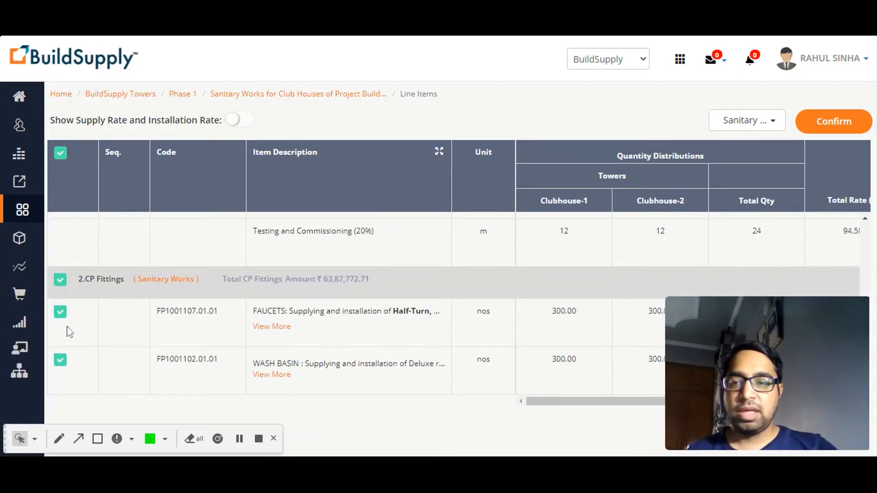
pyautogui.click(61, 312)
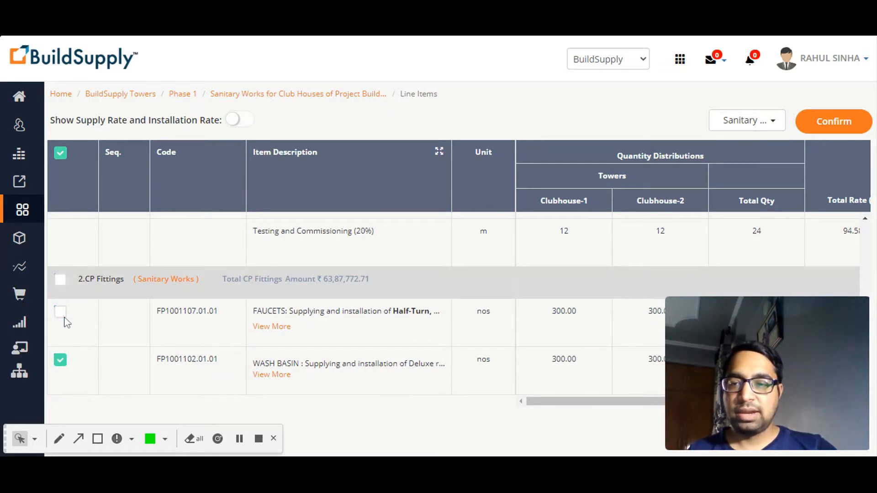
pyautogui.click(62, 313)
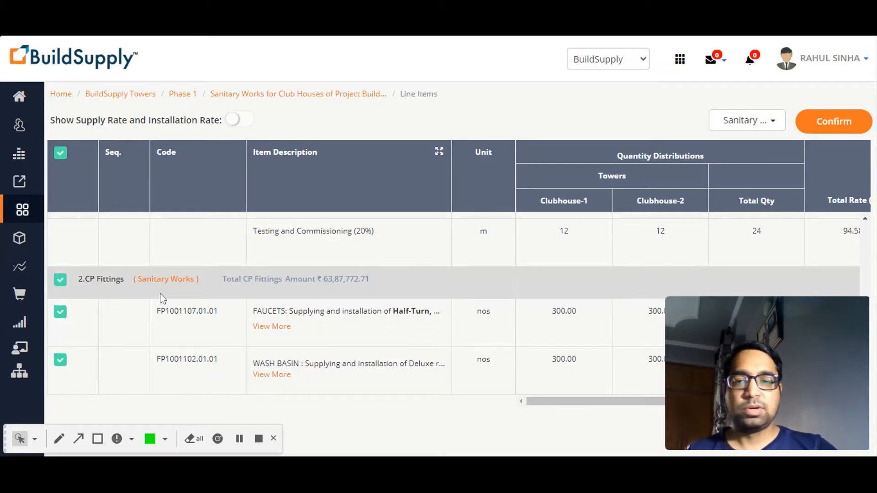
pyautogui.click(832, 124)
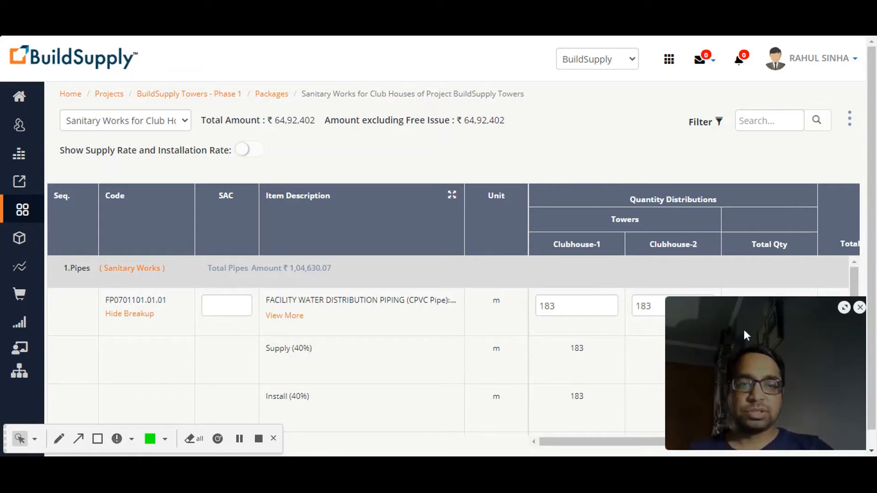
# Review the package's line items through to the CP Fittings, and view the attached image of the faucets item
pyautogui.moveTo(744, 331); pyautogui.dragTo(719, 55)
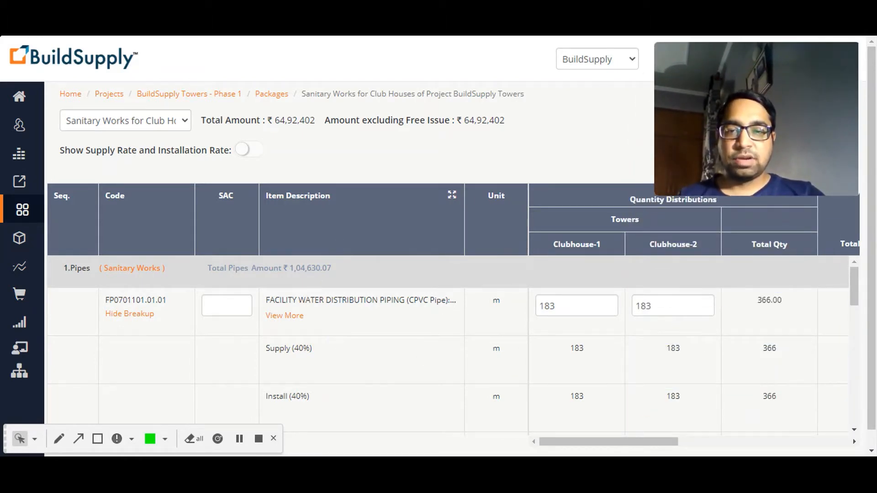
pyautogui.moveTo(552, 436); pyautogui.dragTo(702, 431)
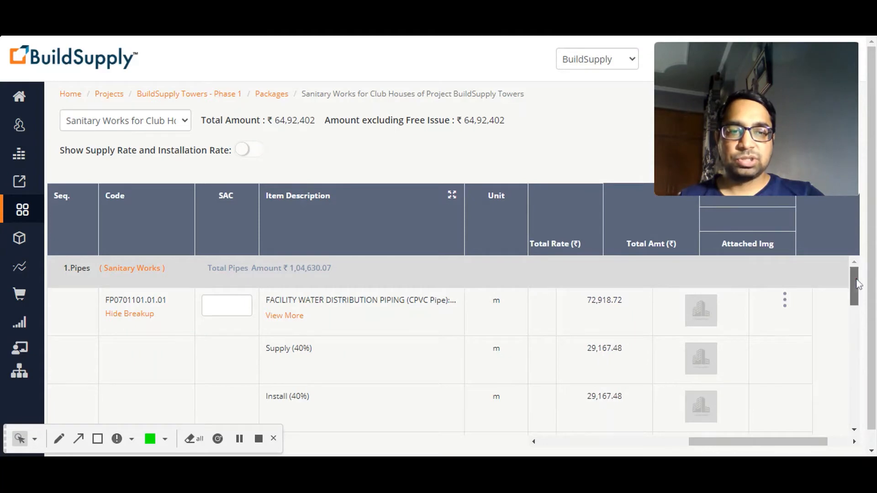
pyautogui.moveTo(854, 284); pyautogui.dragTo(853, 419)
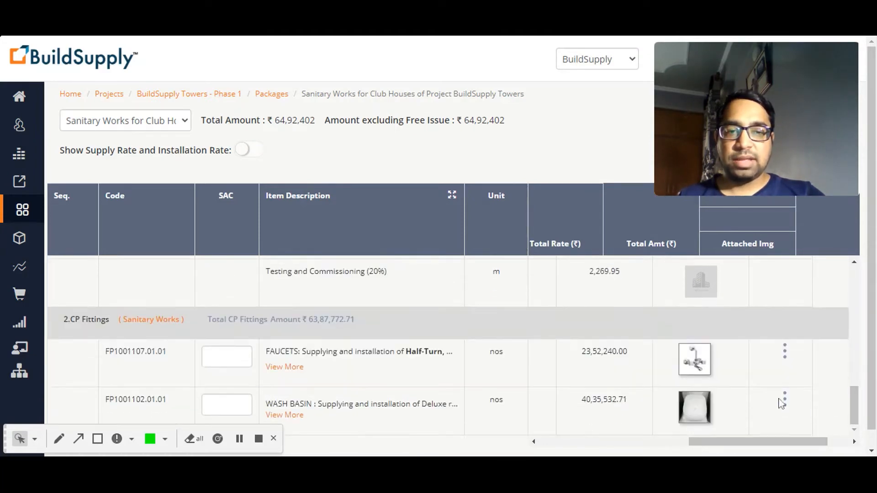
pyautogui.click(694, 360)
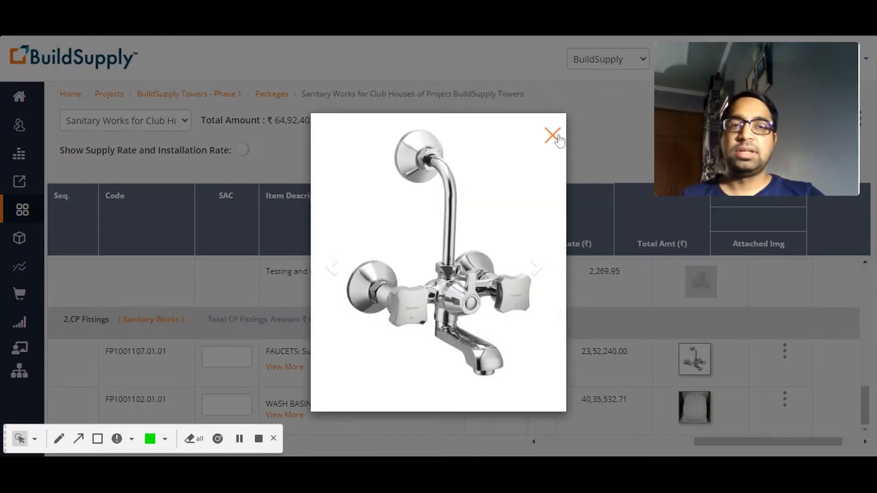
pyautogui.click(557, 138)
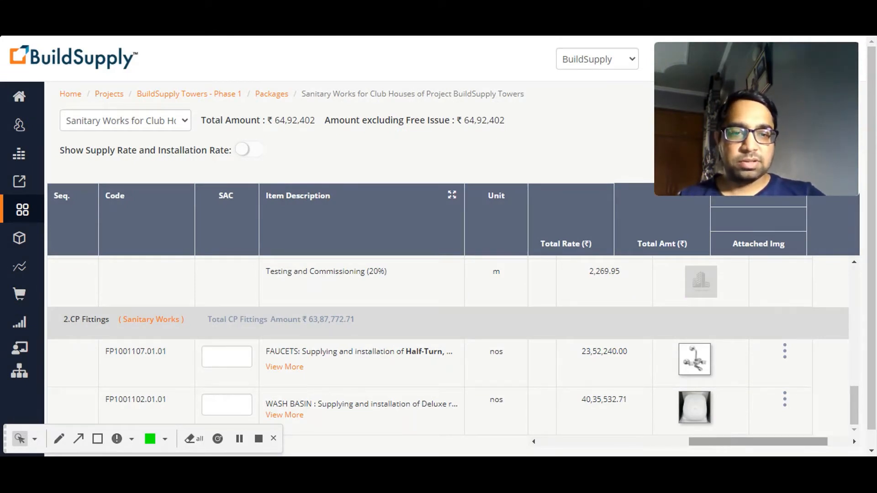
# Set the faucets' package quantity for Clubhouse-2 to 0 and save the change
pyautogui.moveTo(722, 441); pyautogui.dragTo(554, 429)
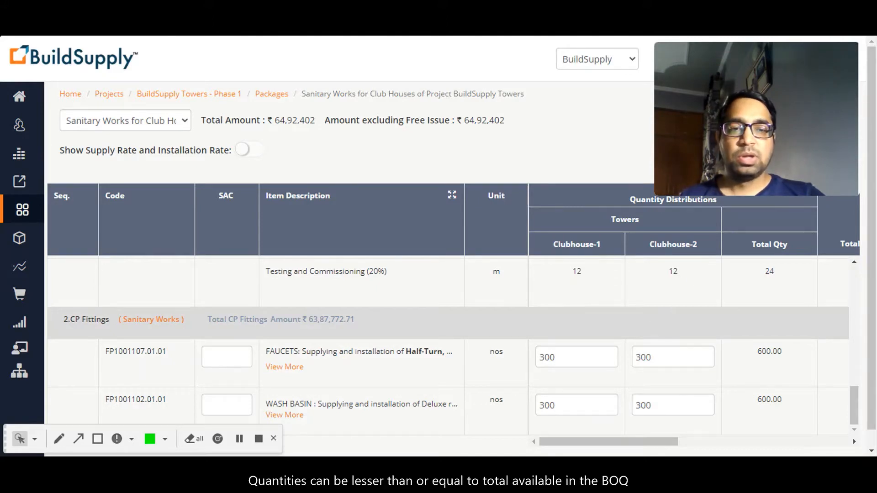
pyautogui.click(662, 360)
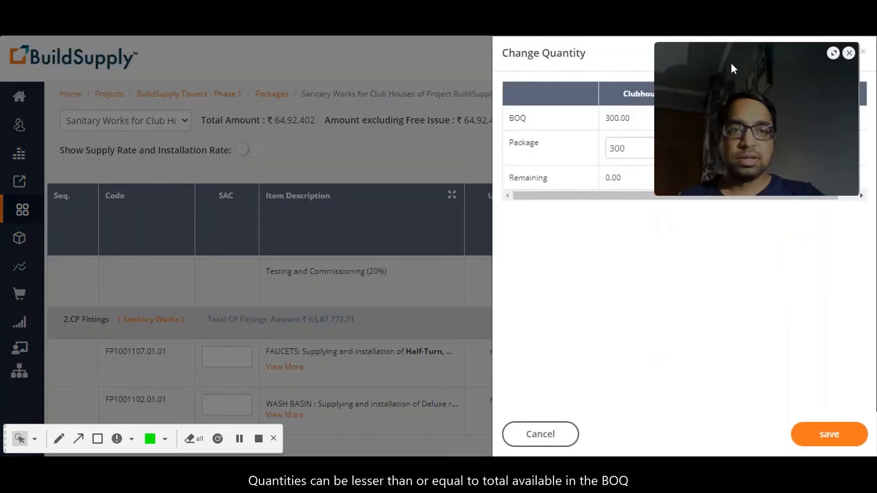
pyautogui.moveTo(733, 69); pyautogui.dragTo(720, 275)
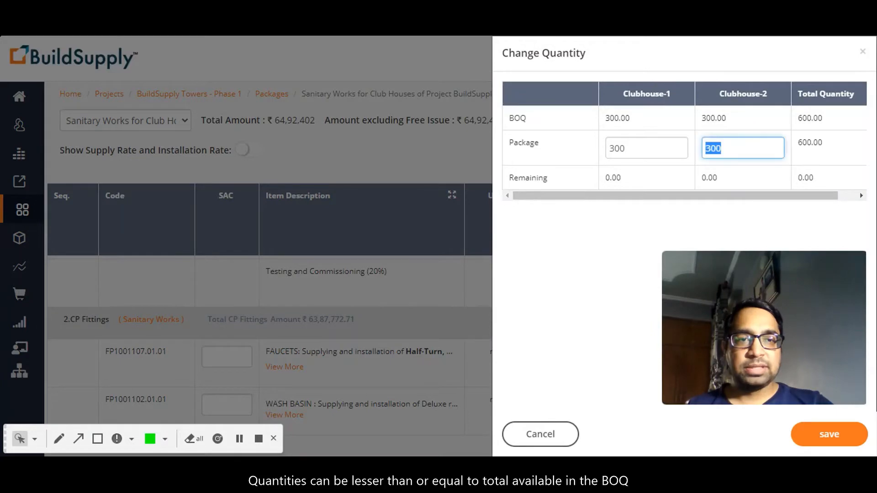
pyautogui.write('0')
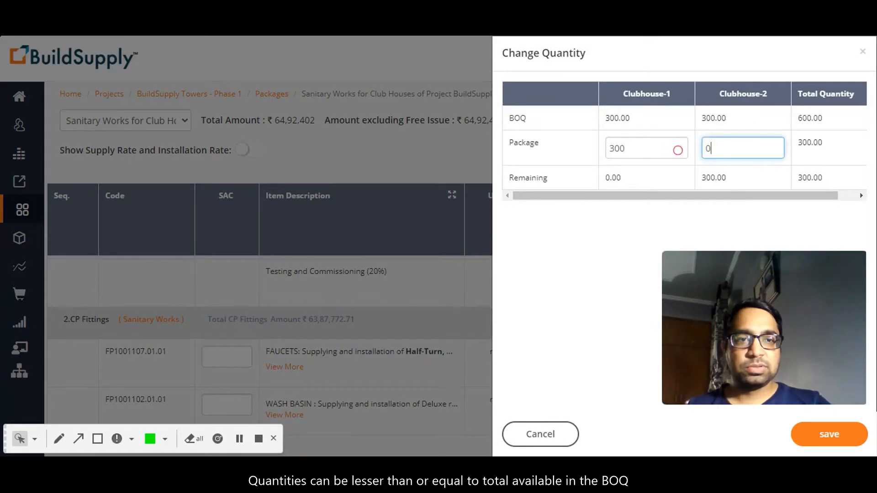
pyautogui.click(809, 431)
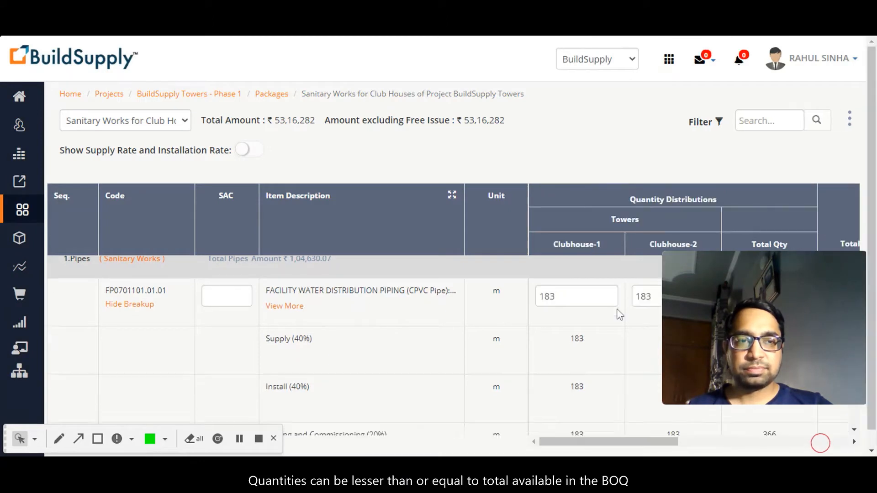
# Set the wash basin's package quantity for Clubhouse-2 to 0, save it, and check the CP Fittings quantities
pyautogui.scroll(-10, 620, 314)
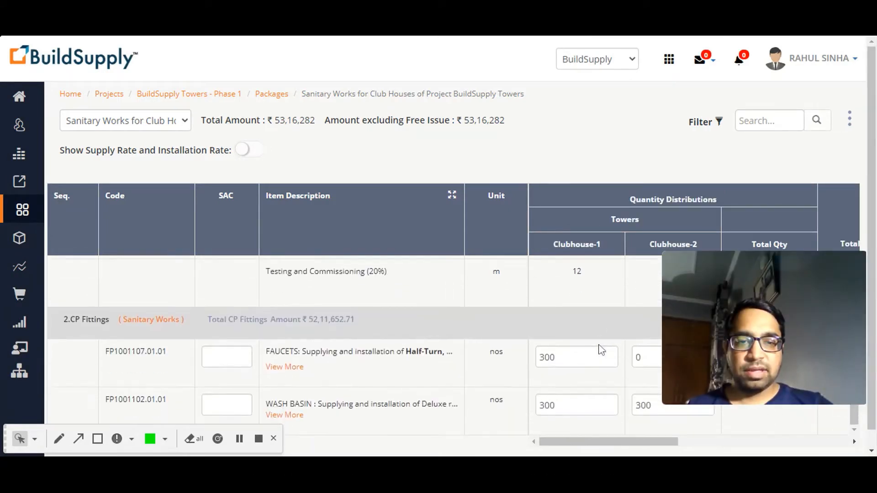
pyautogui.click(680, 402)
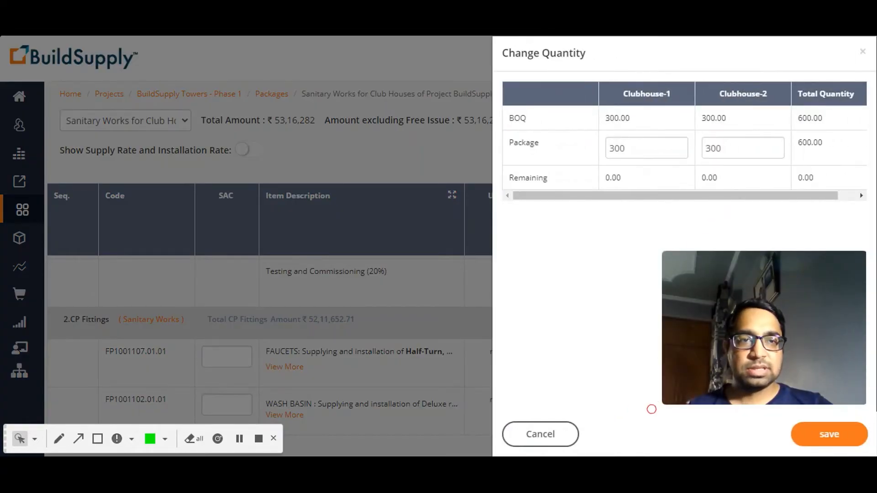
pyautogui.doubleClick(712, 149)
pyautogui.write('0')
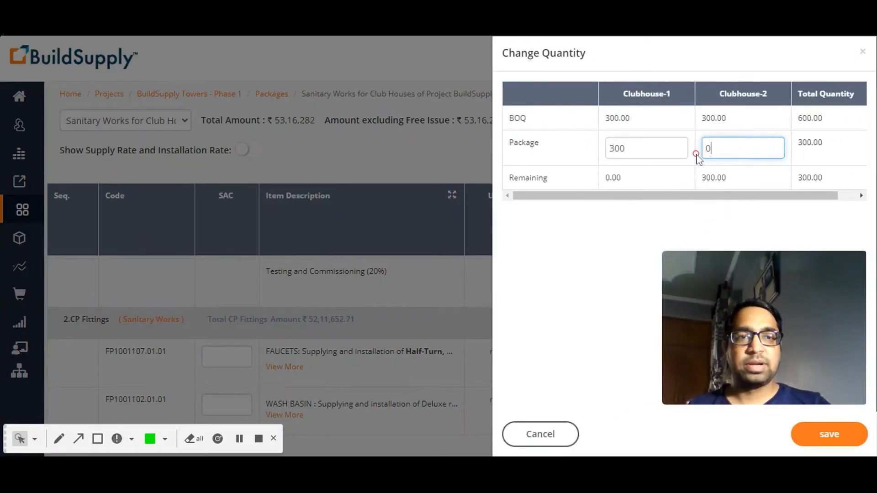
pyautogui.click(807, 440)
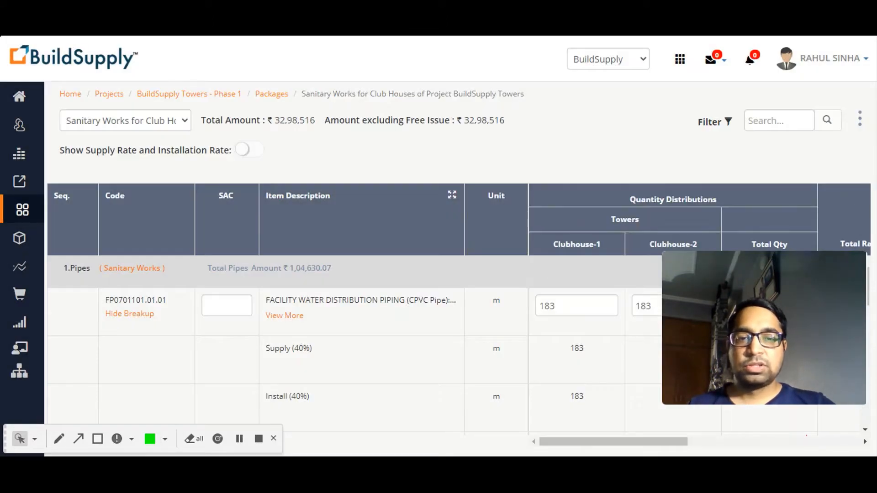
pyautogui.scroll(-10, 635, 378)
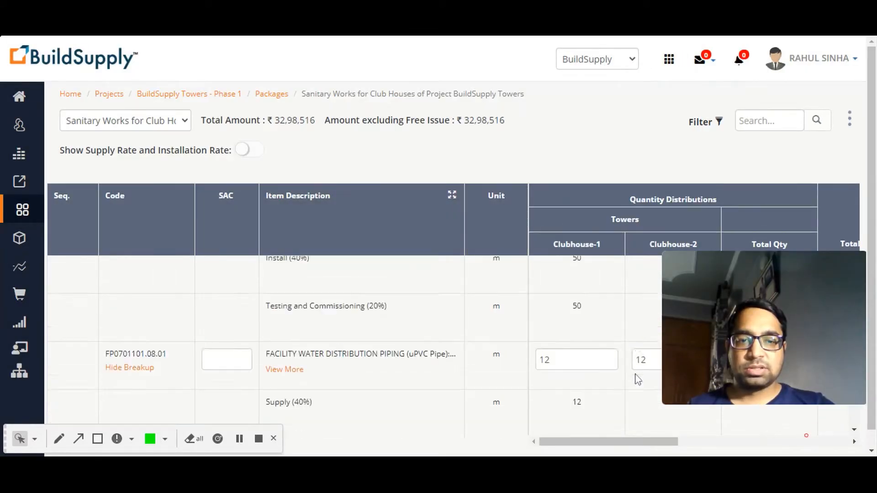
pyautogui.scroll(-5, 638, 379)
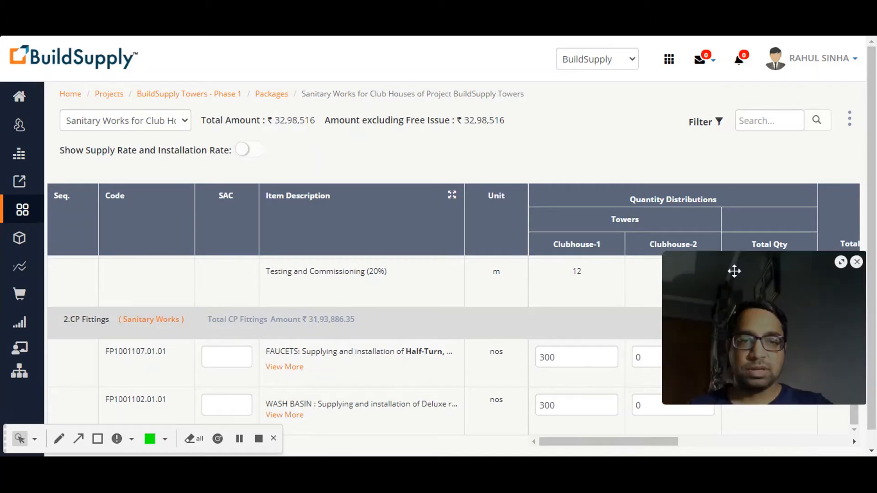
pyautogui.moveTo(734, 271); pyautogui.dragTo(639, 83)
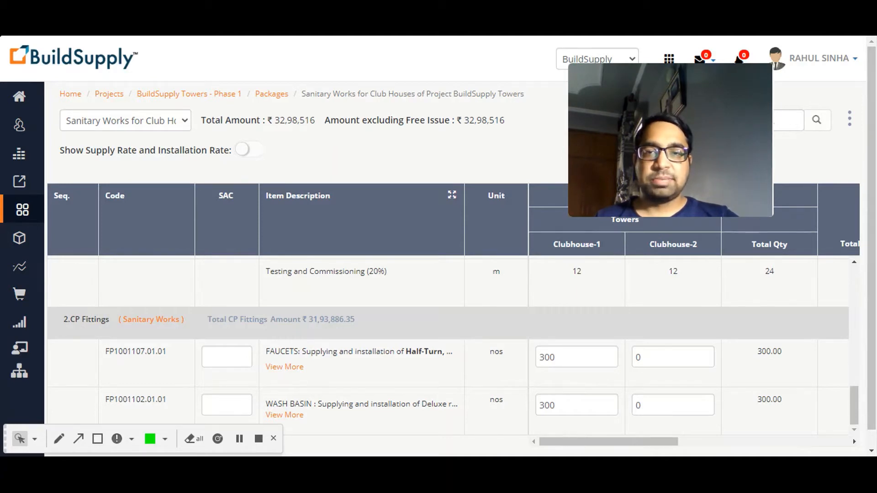
# Return to the project's procurement packages and mark the clubhouse sanitary works package as Contractor
pyautogui.click(271, 94)
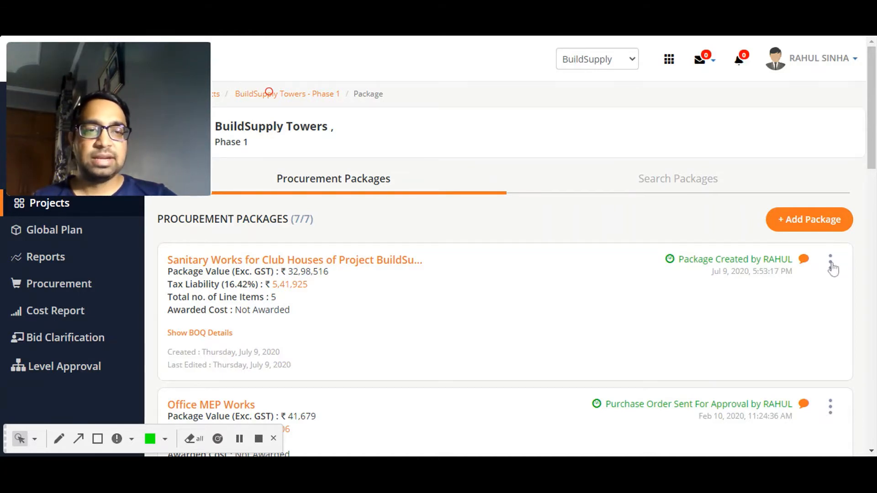
pyautogui.click(830, 265)
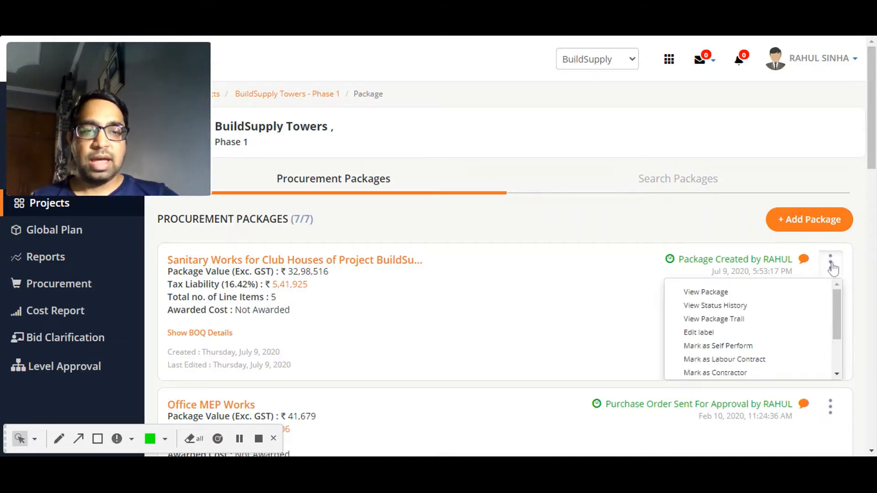
pyautogui.click(835, 307)
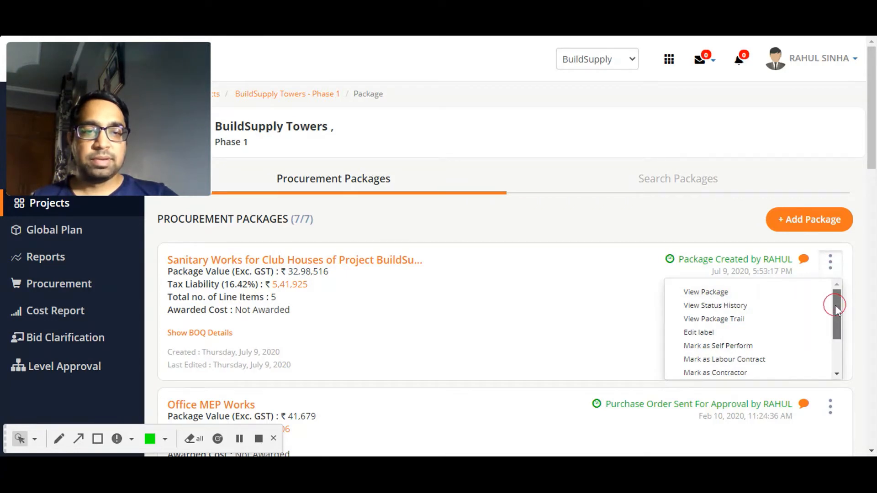
pyautogui.moveTo(835, 305)
pyautogui.mouseDown()
pyautogui.moveTo(832, 336)
pyautogui.moveTo(838, 296)
pyautogui.moveTo(832, 323)
pyautogui.mouseUp()
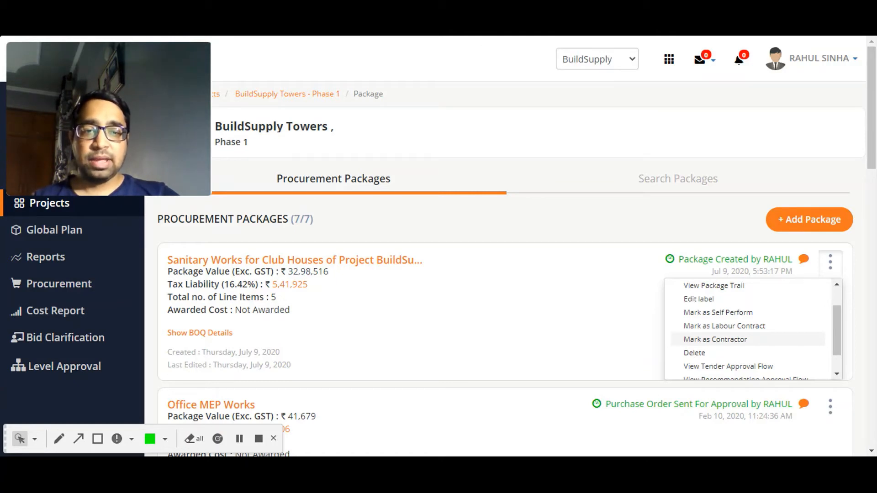
pyautogui.scroll(-2, 726, 338)
pyautogui.scroll(3, 731, 315)
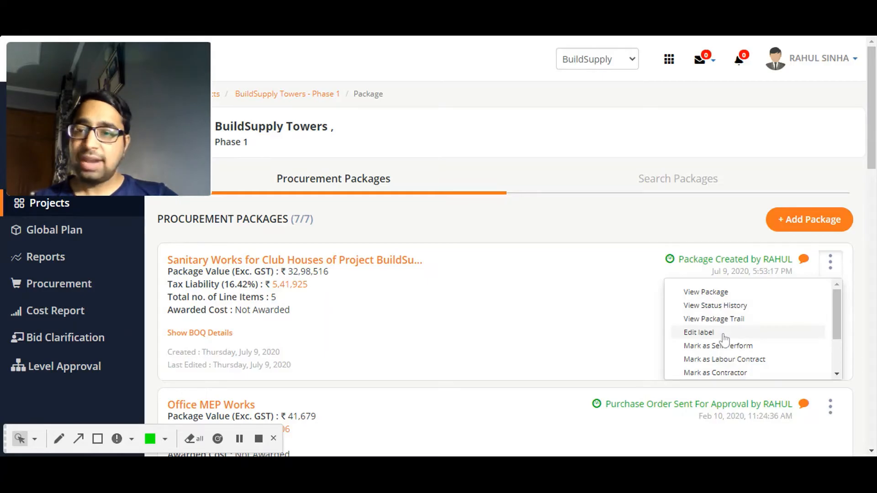
pyautogui.scroll(-1, 724, 339)
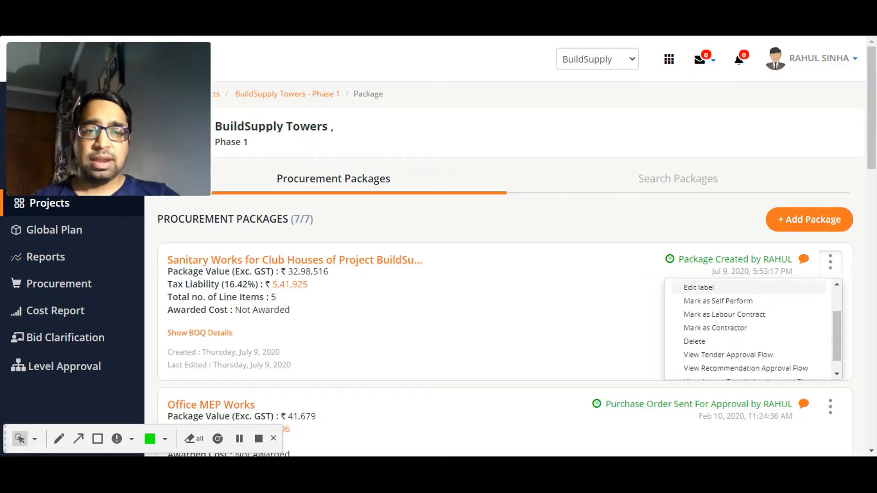
pyautogui.click(726, 329)
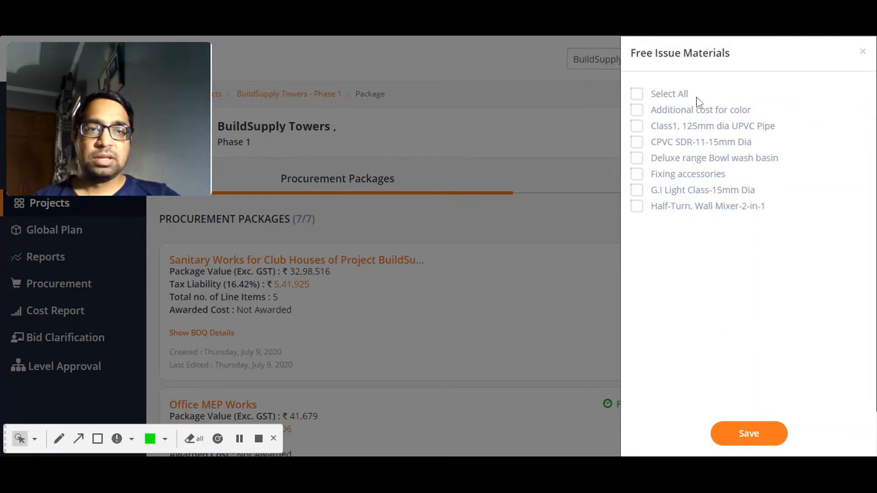
# Select only G.I Light Class-15mm Dia as free issue material for the sanitary works package and save
pyautogui.click(637, 127)
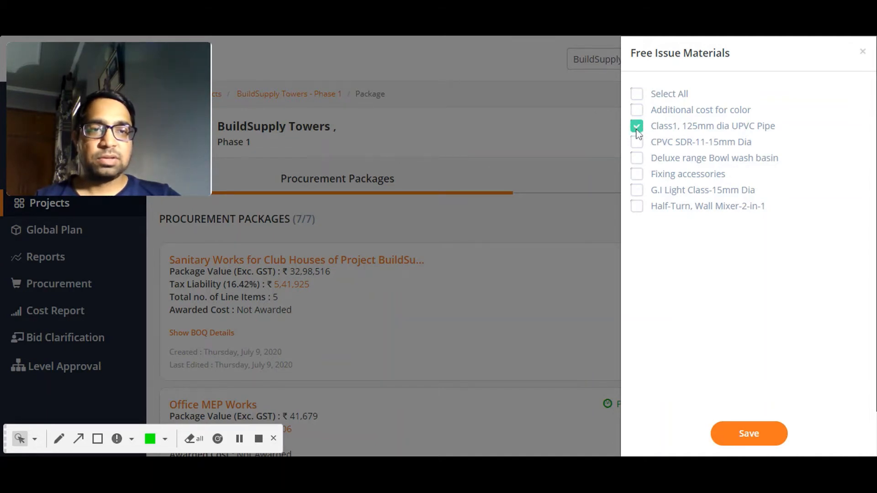
pyautogui.click(637, 143)
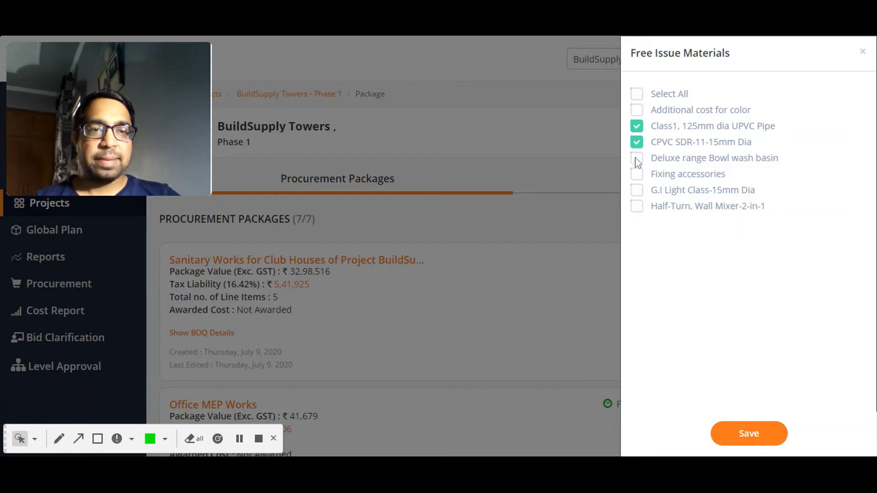
pyautogui.click(638, 192)
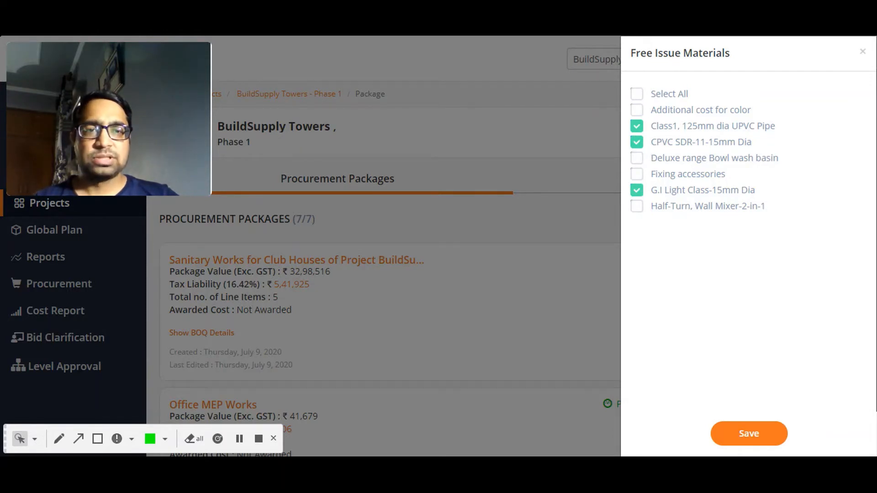
pyautogui.click(637, 143)
pyautogui.click(638, 124)
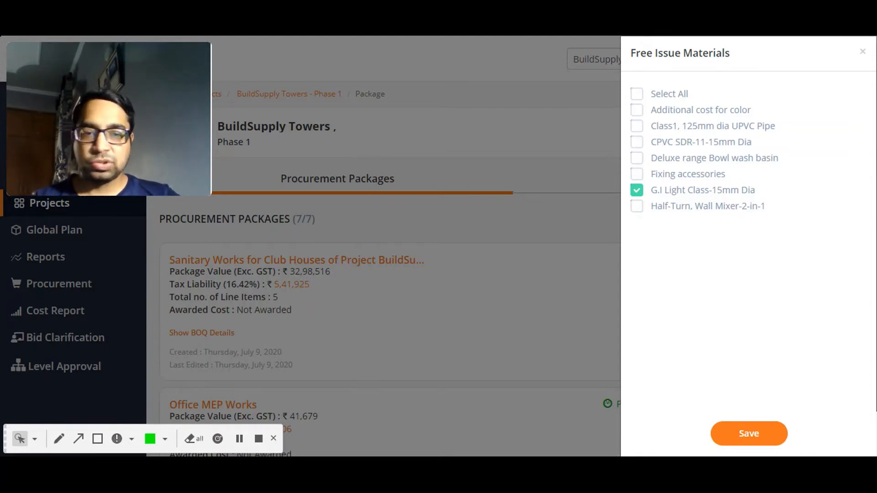
pyautogui.click(742, 433)
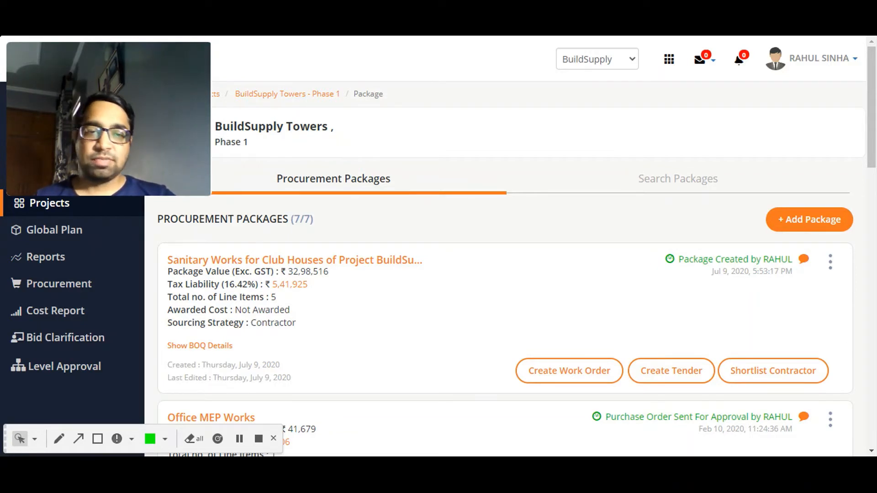
# Start creating a tender for the clubhouse sanitary works package and review the quantities, rates and amounts of its pipe line items
pyautogui.click(671, 379)
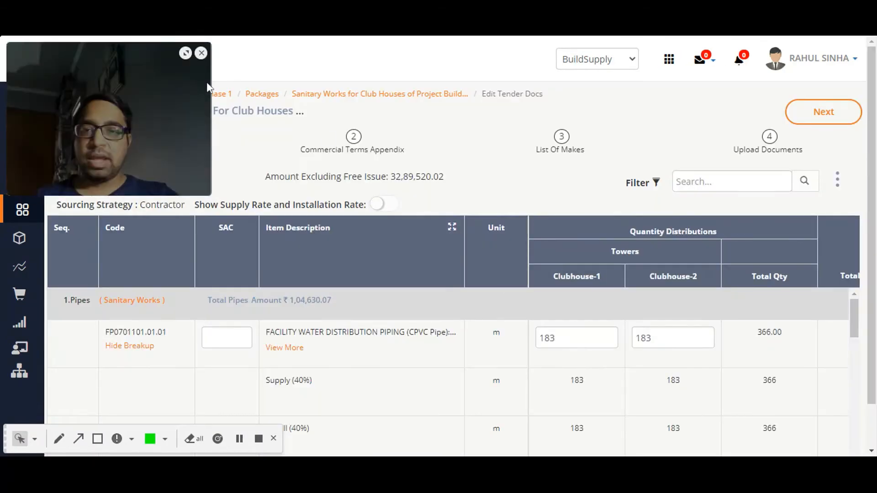
pyautogui.moveTo(179, 82); pyautogui.dragTo(830, 338)
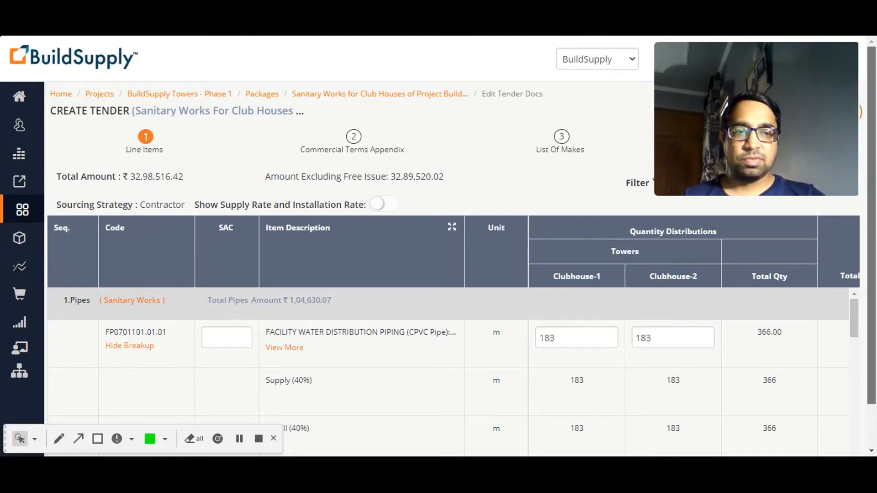
pyautogui.scroll(-1, 584, 364)
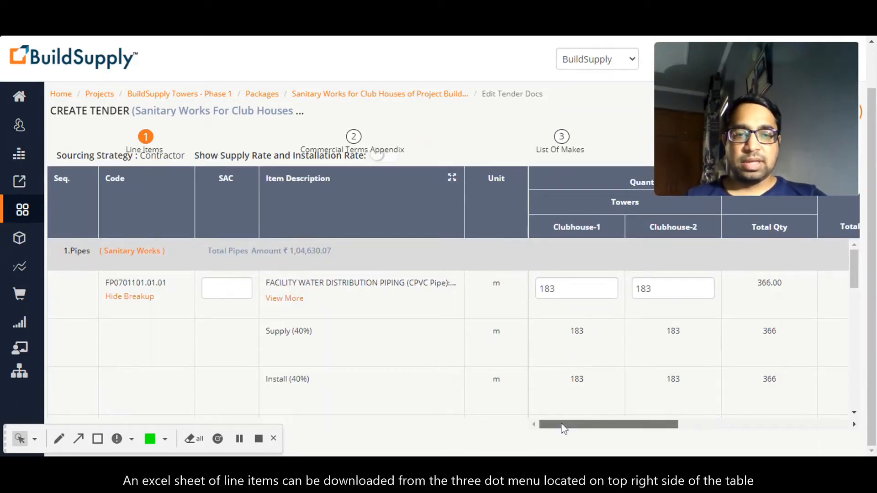
pyautogui.moveTo(564, 425); pyautogui.dragTo(505, 425)
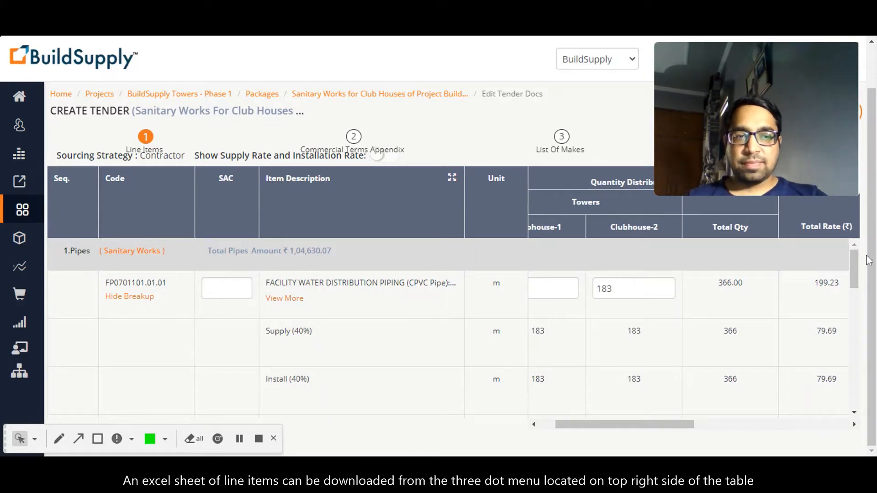
pyautogui.moveTo(851, 275)
pyautogui.mouseDown()
pyautogui.moveTo(851, 286)
pyautogui.moveTo(852, 279)
pyautogui.mouseUp()
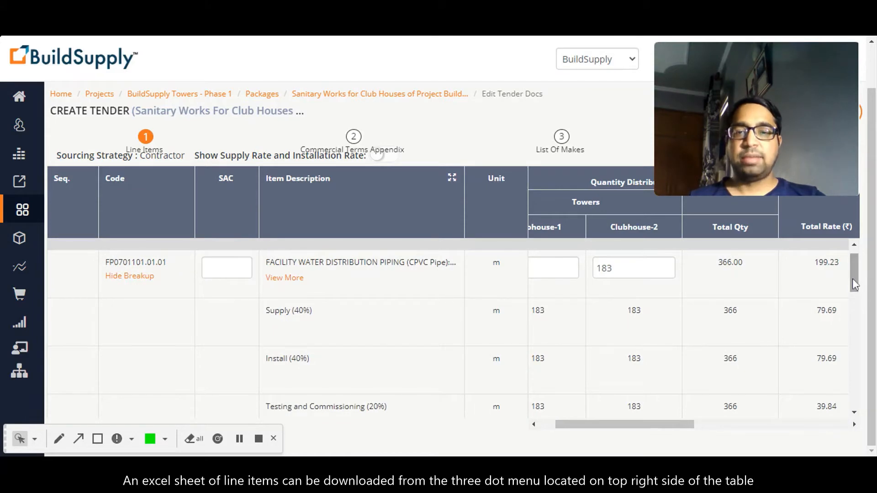
pyautogui.moveTo(652, 424); pyautogui.dragTo(769, 416)
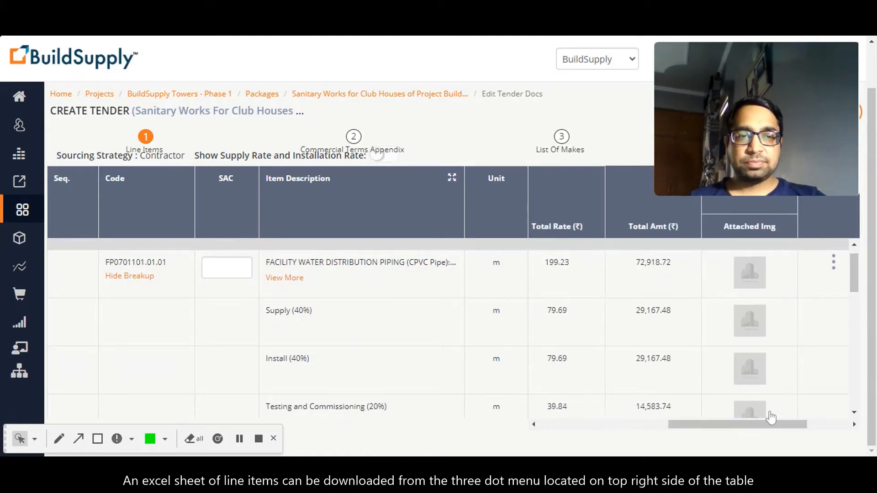
pyautogui.click(831, 259)
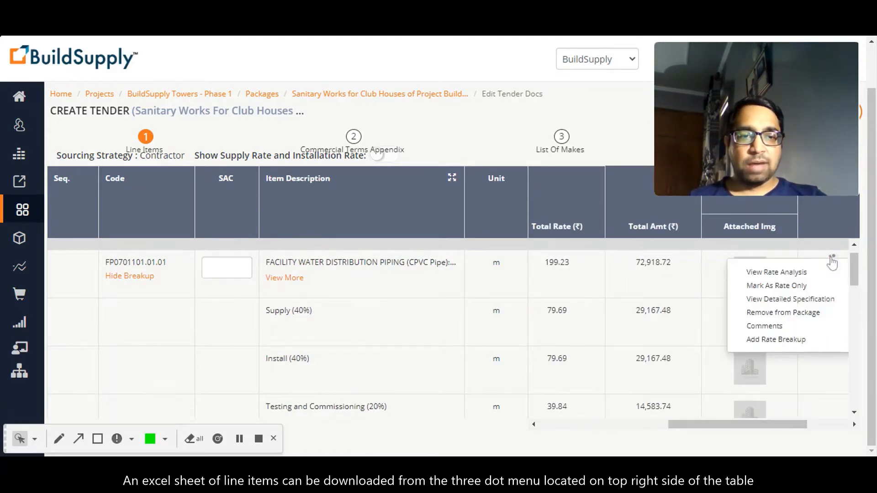
pyautogui.click(780, 339)
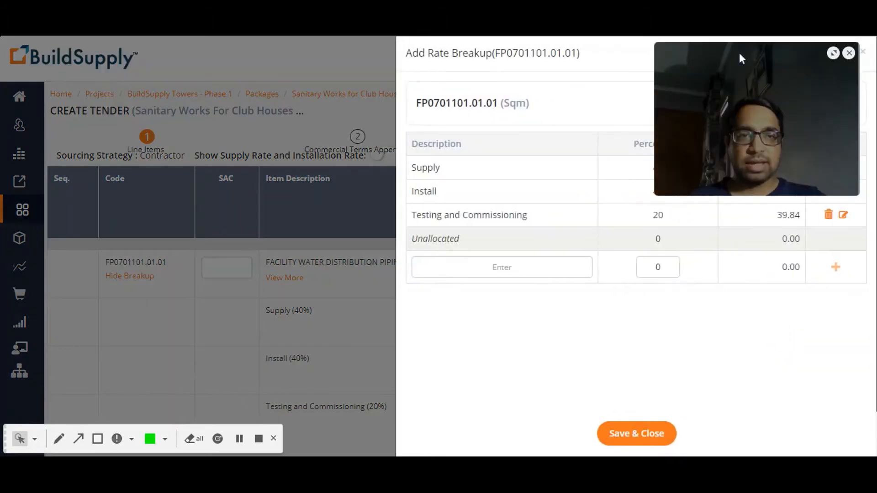
pyautogui.moveTo(738, 54); pyautogui.dragTo(614, 200)
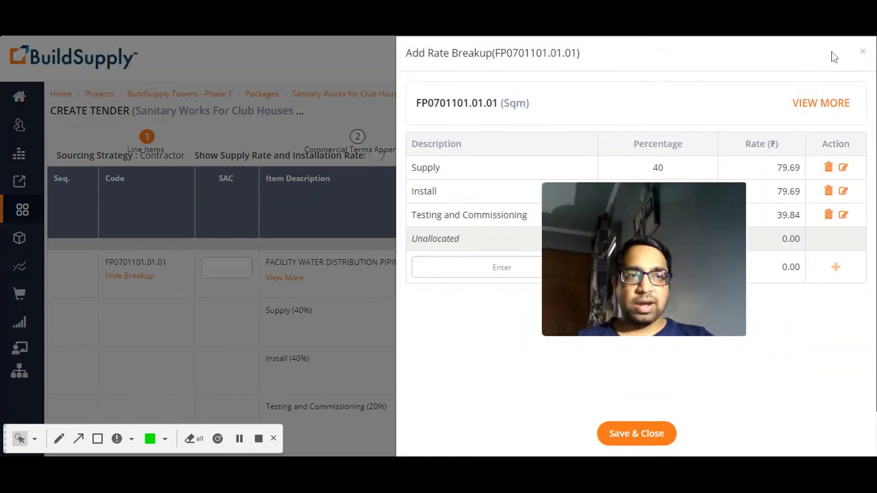
pyautogui.click(862, 52)
pyautogui.moveTo(685, 231); pyautogui.dragTo(577, 80)
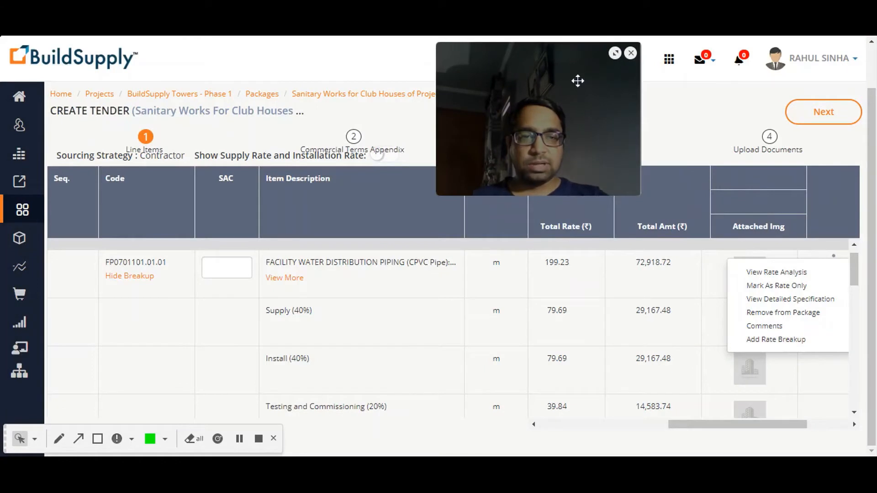
pyautogui.click(680, 338)
# In the rate breakup of CPVC pipe item FP0701101.01.01, set Testing and Commissioning to 10 percent and save that row
pyautogui.click(833, 262)
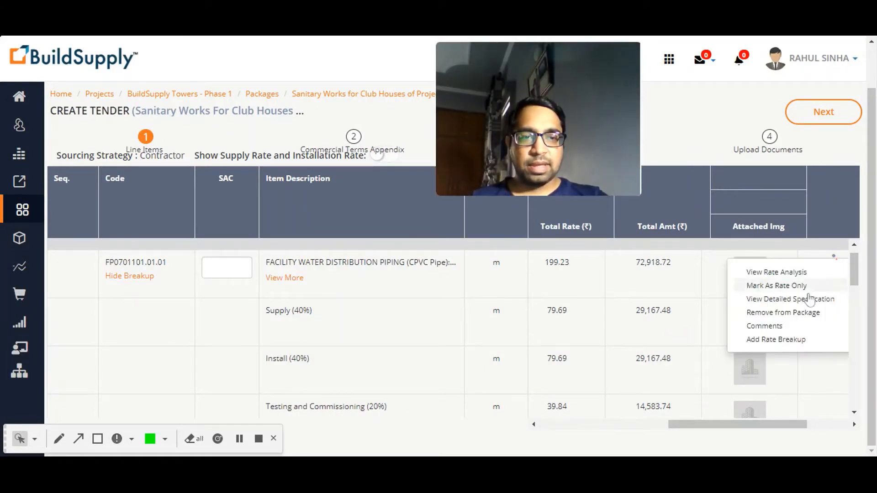
pyautogui.click(783, 344)
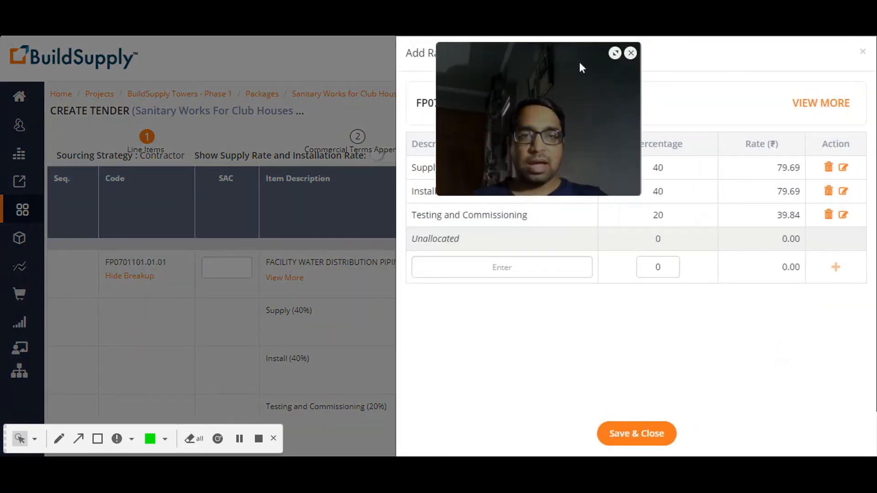
pyautogui.moveTo(579, 62); pyautogui.dragTo(548, 358)
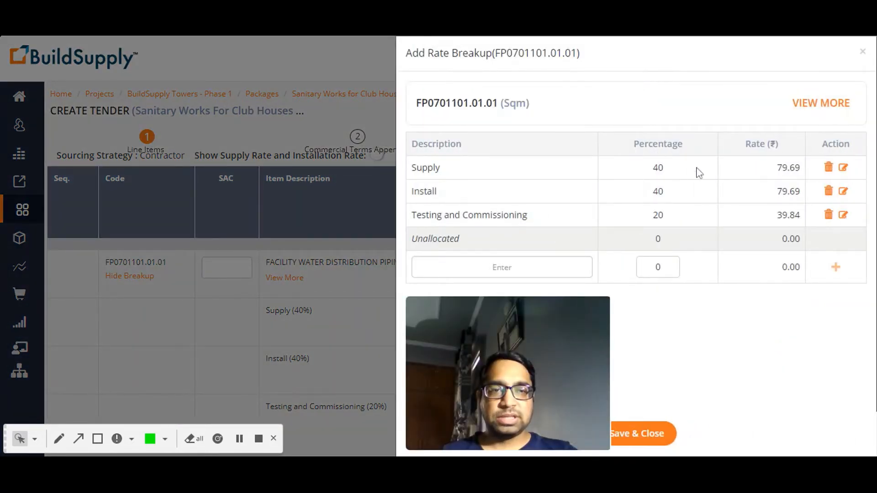
pyautogui.click(844, 214)
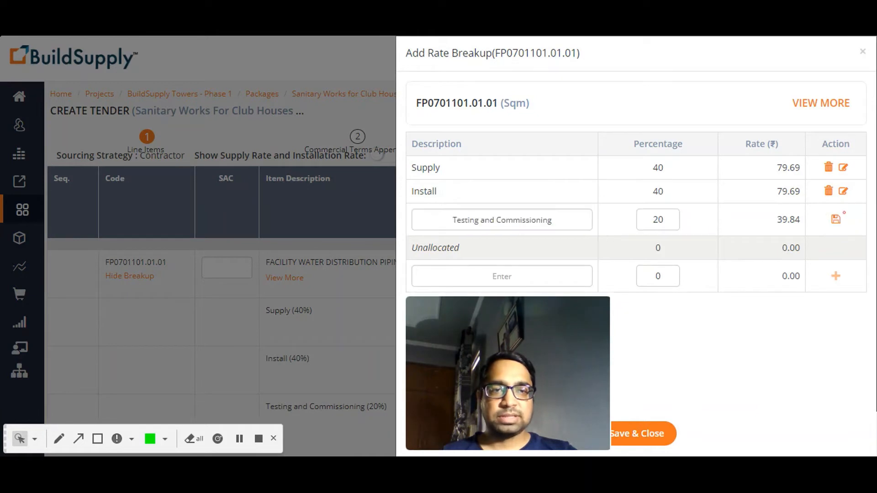
pyautogui.click(658, 219)
pyautogui.press('BackSpace')
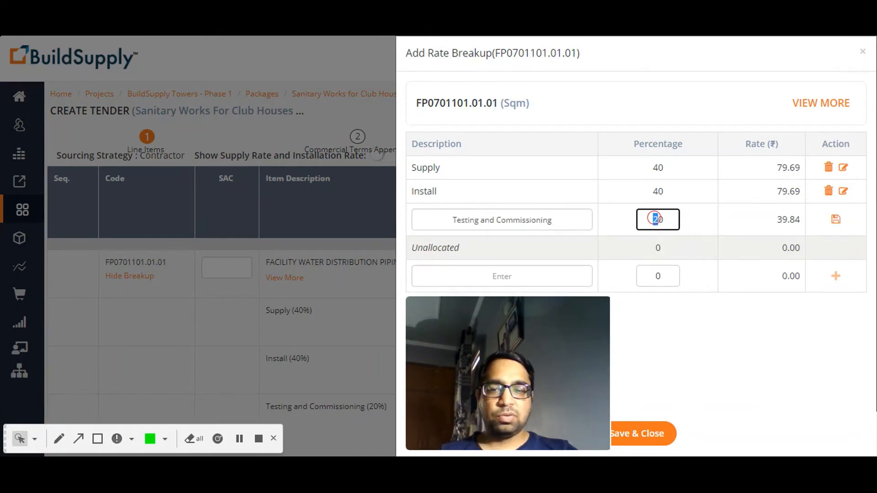
pyautogui.write('1')
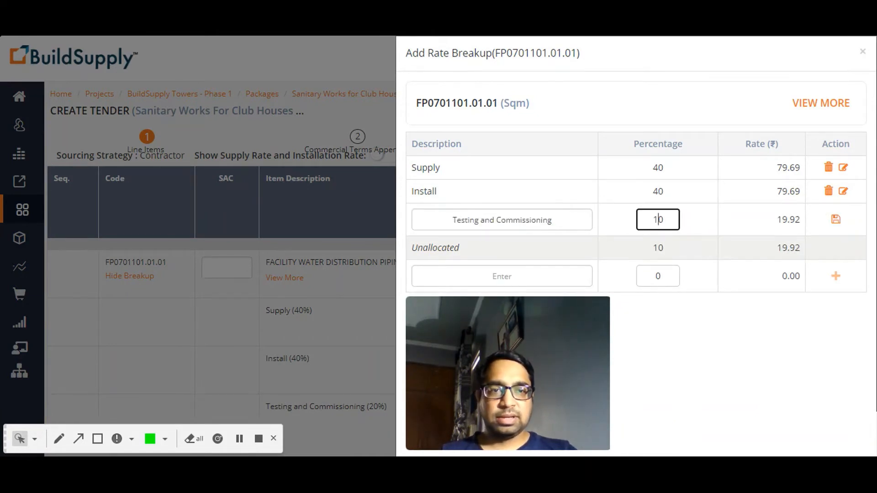
pyautogui.click(836, 219)
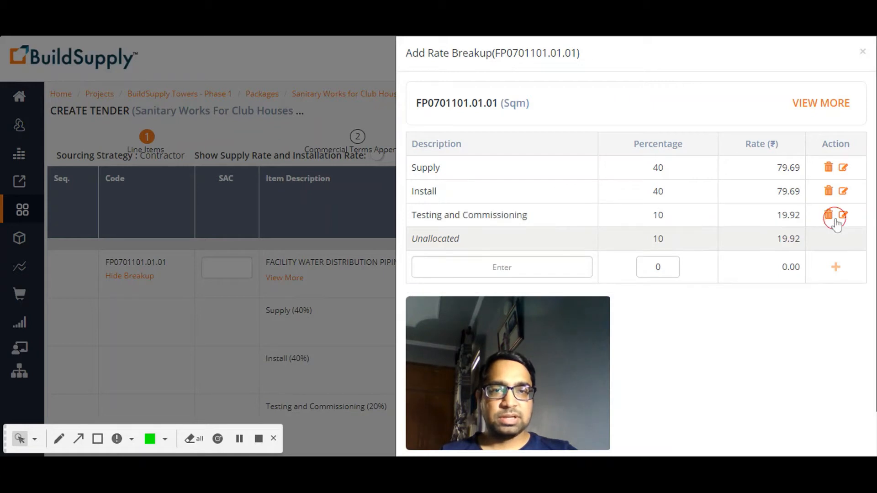
# Set the Supply percentage to 50, save the row, and save and close the CPVC pipe item's rate breakup
pyautogui.click(843, 168)
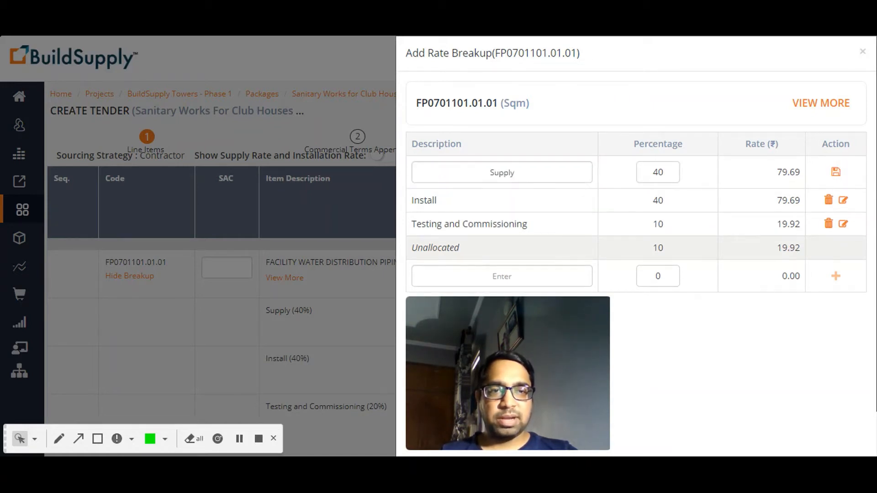
pyautogui.click(657, 172)
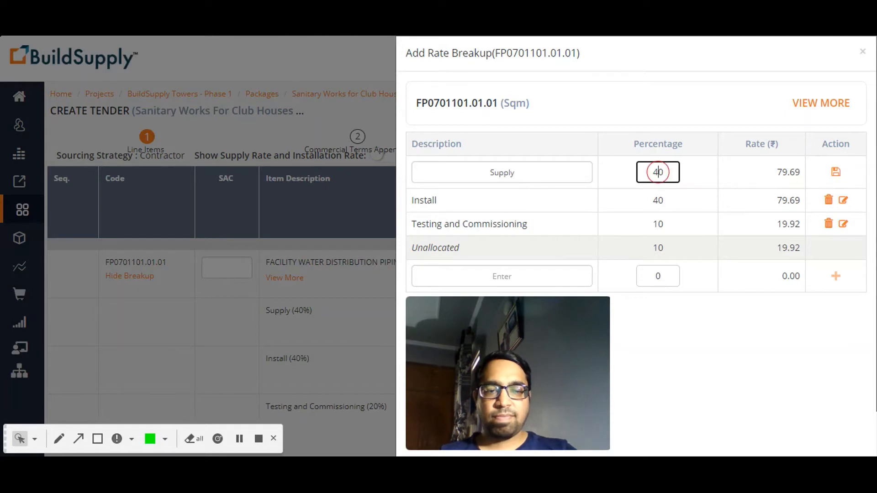
pyautogui.press('BackSpace')
pyautogui.press('BackSpace')
pyautogui.write('50')
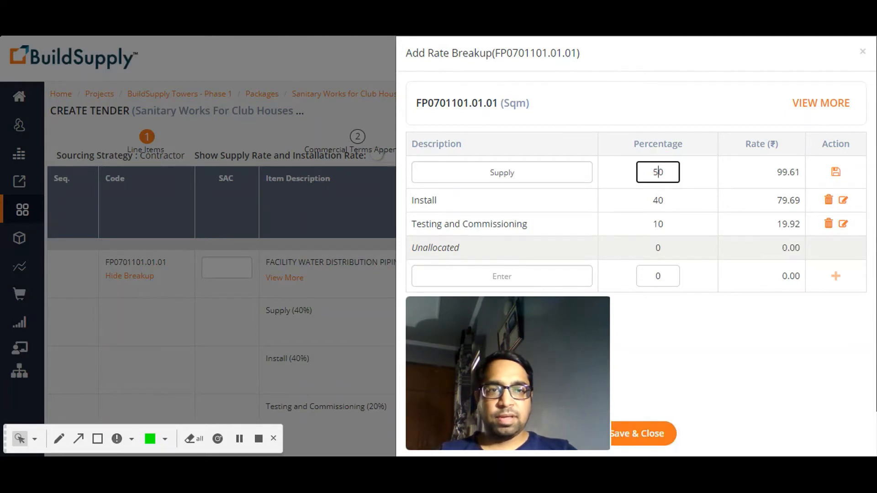
pyautogui.click(835, 172)
pyautogui.click(649, 439)
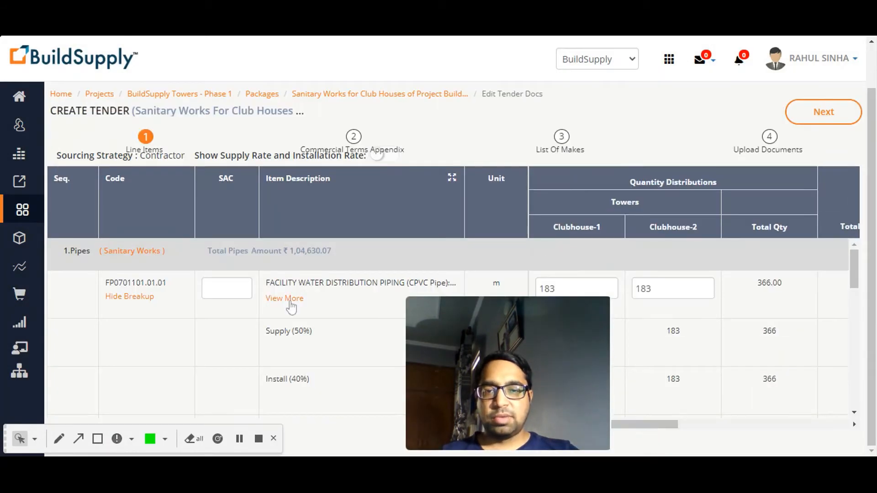
# Examine the full descriptions of the CPVC and GI pipe items, including their rate breakup rows and the free issue material
pyautogui.click(290, 303)
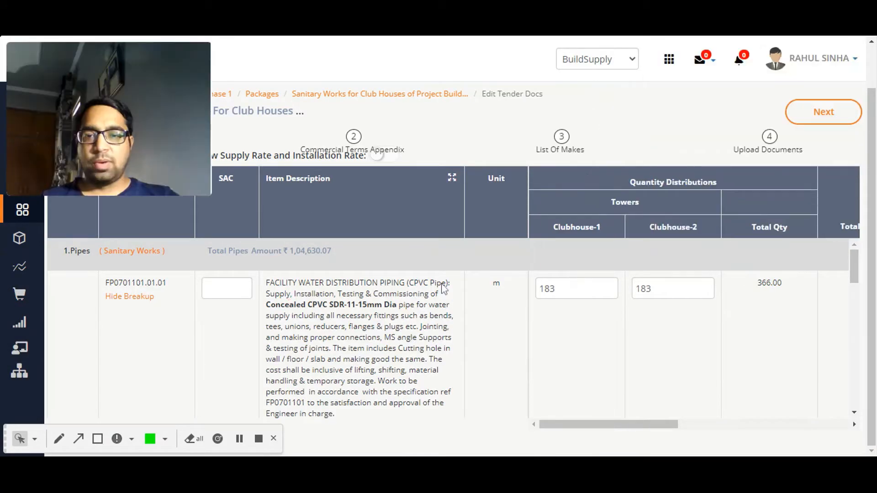
pyautogui.scroll(-3, 561, 328)
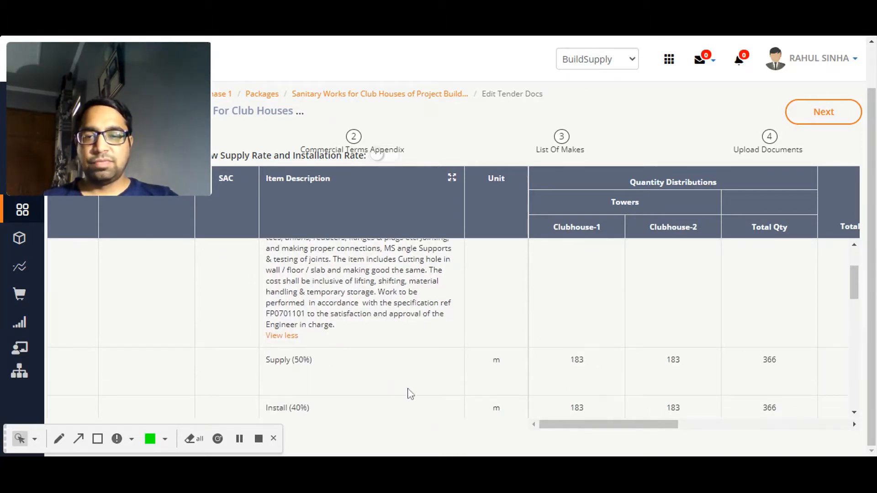
pyautogui.scroll(-5, 771, 336)
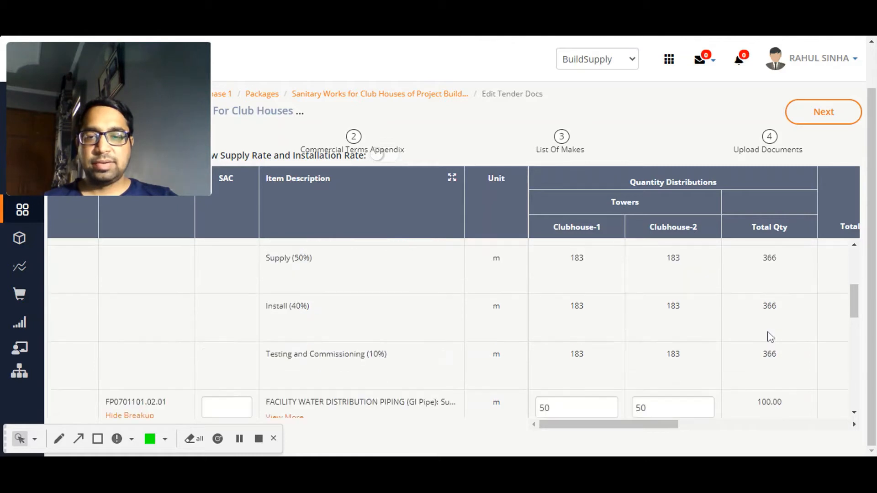
pyautogui.scroll(-1, 771, 336)
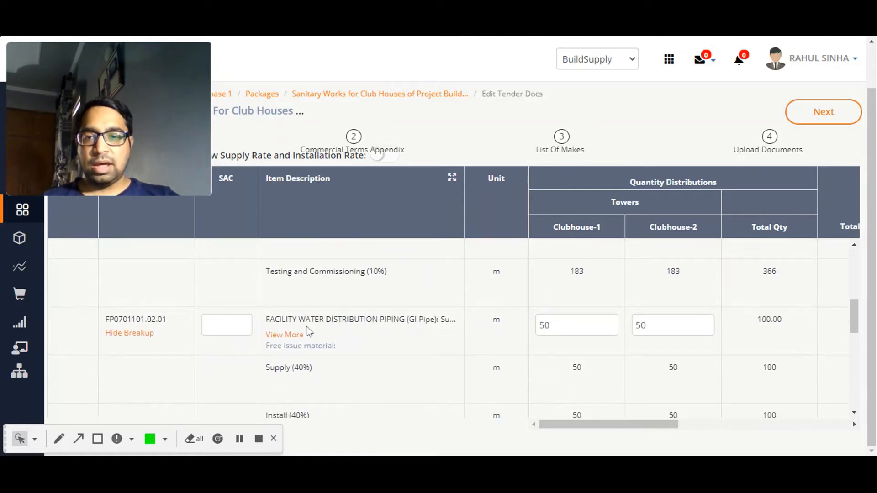
pyautogui.click(292, 336)
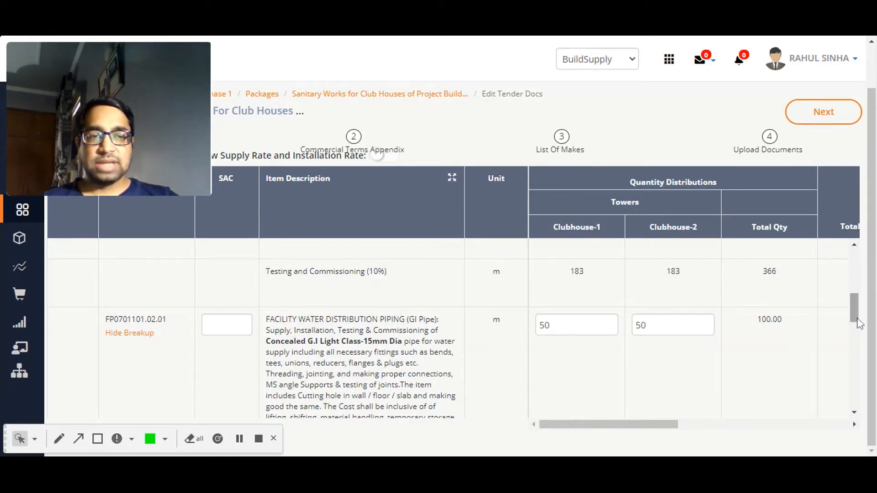
pyautogui.moveTo(858, 320); pyautogui.dragTo(857, 340)
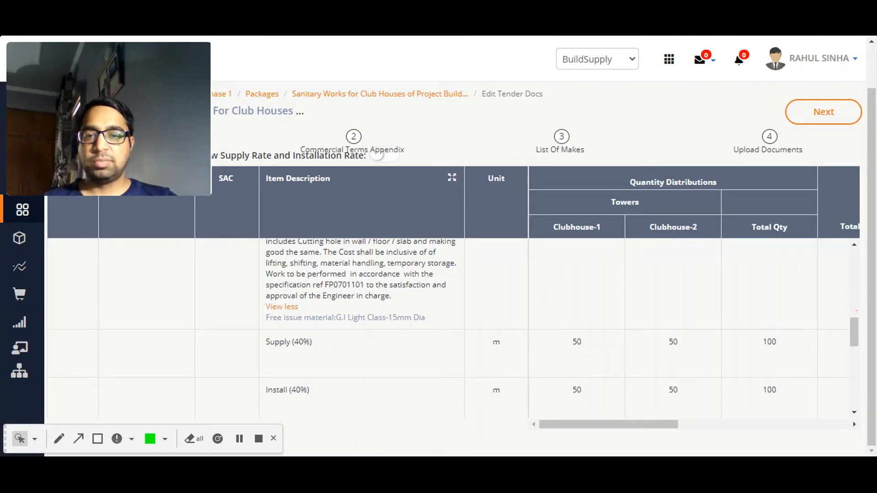
pyautogui.scroll(7, 558, 308)
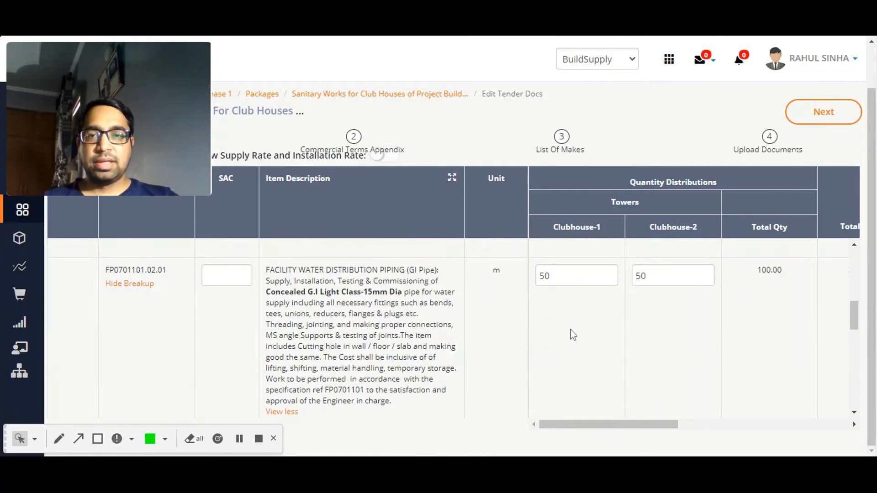
pyautogui.scroll(4, 572, 335)
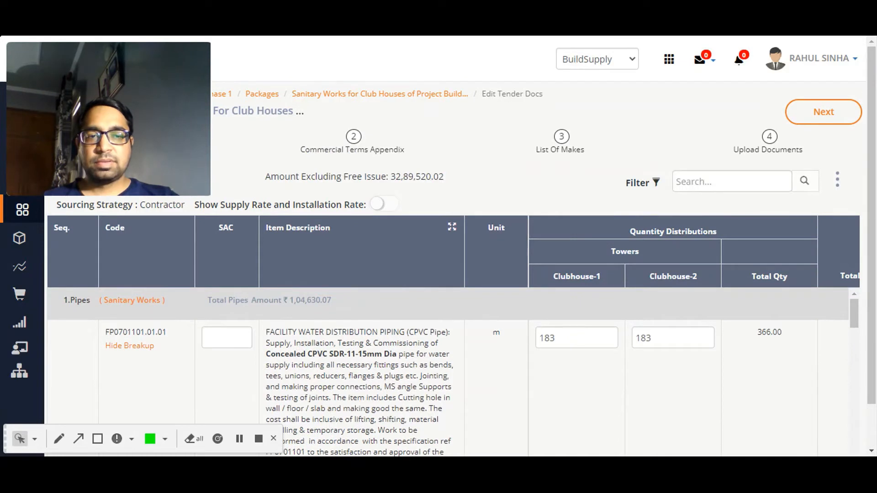
pyautogui.scroll(-2, 575, 335)
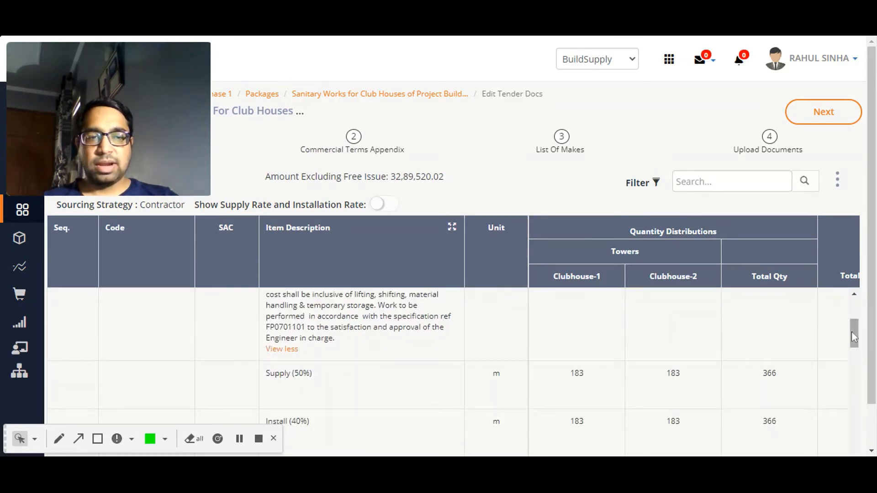
pyautogui.moveTo(854, 337); pyautogui.dragTo(853, 316)
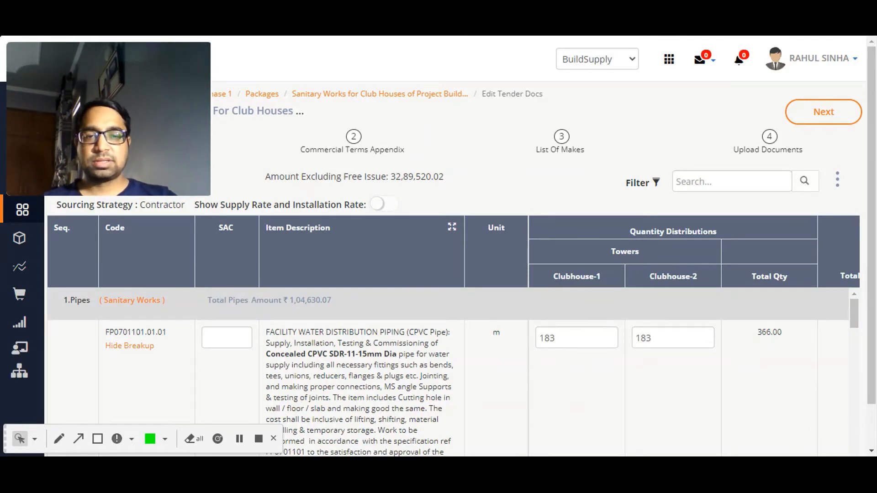
# Check and save the CPVC pipe item's clubhouse quantities, and proceed to the tender's Commercial Terms Appendix
pyautogui.click(564, 331)
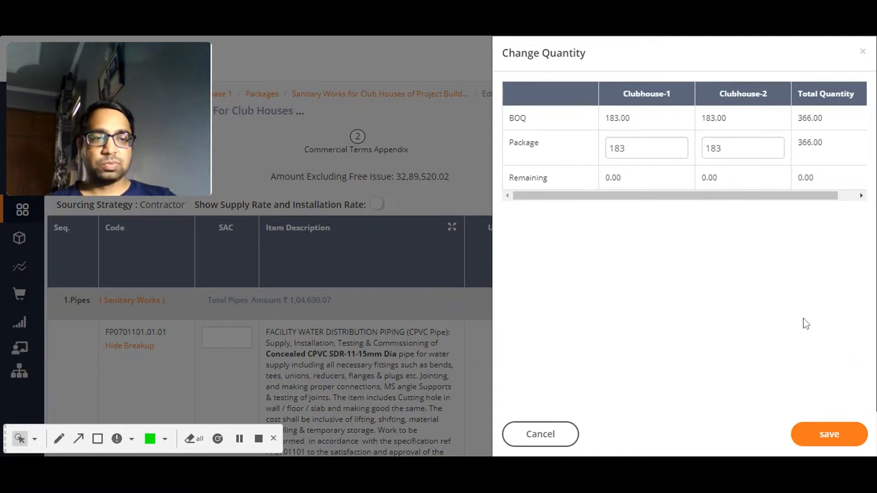
pyautogui.click(818, 435)
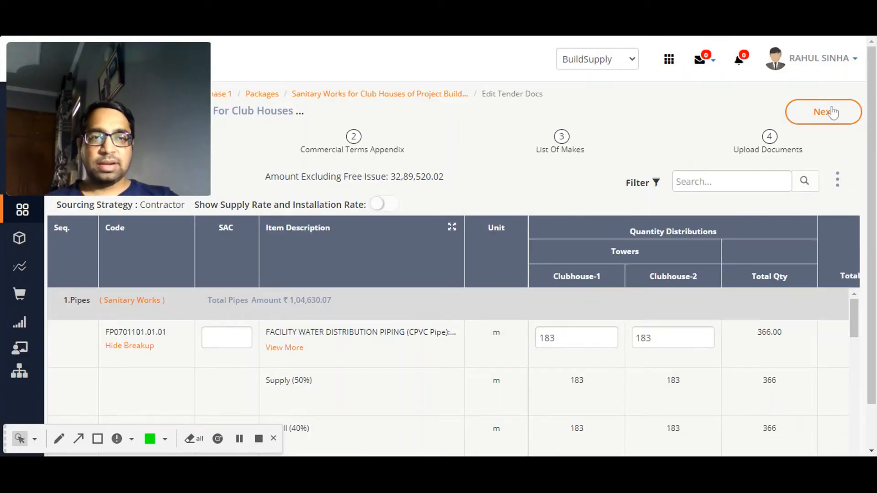
pyautogui.click(827, 116)
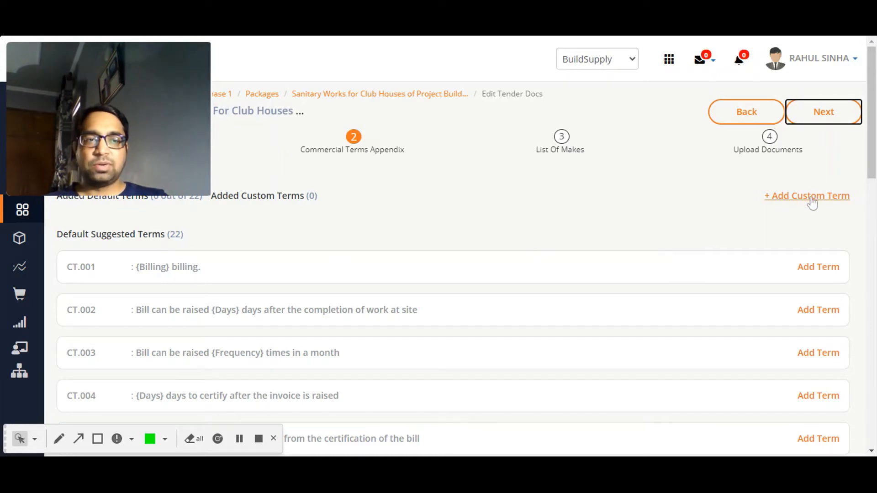
pyautogui.moveTo(871, 141); pyautogui.dragTo(871, 146)
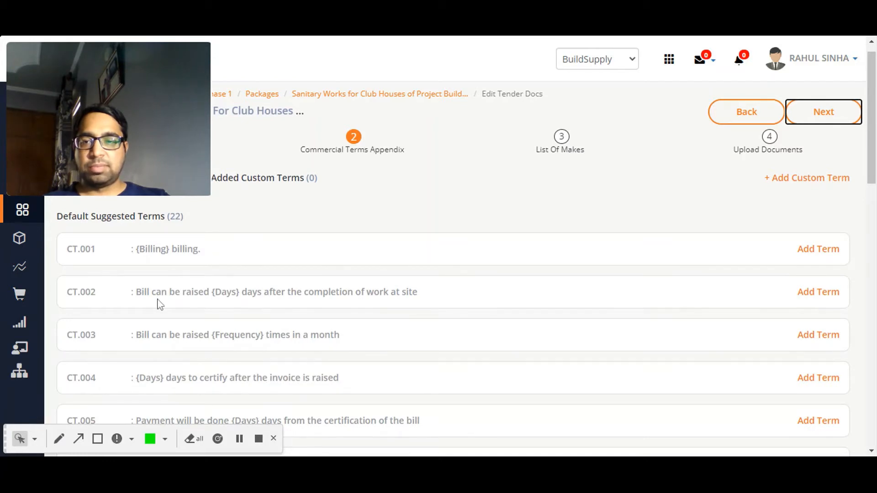
# Add default term CT.006 for the advance on contract value with 7.5 percent and the condition "Mobilisation Advance"
pyautogui.scroll(-2, 309, 309)
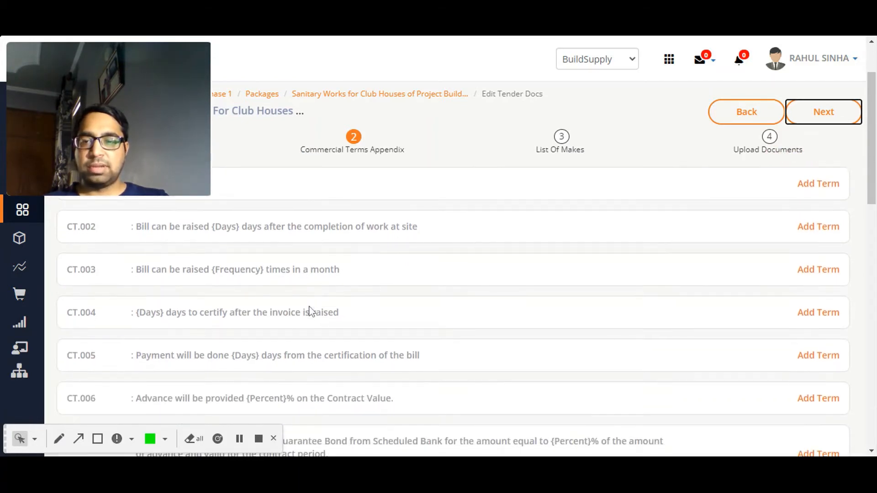
pyautogui.scroll(-1, 327, 333)
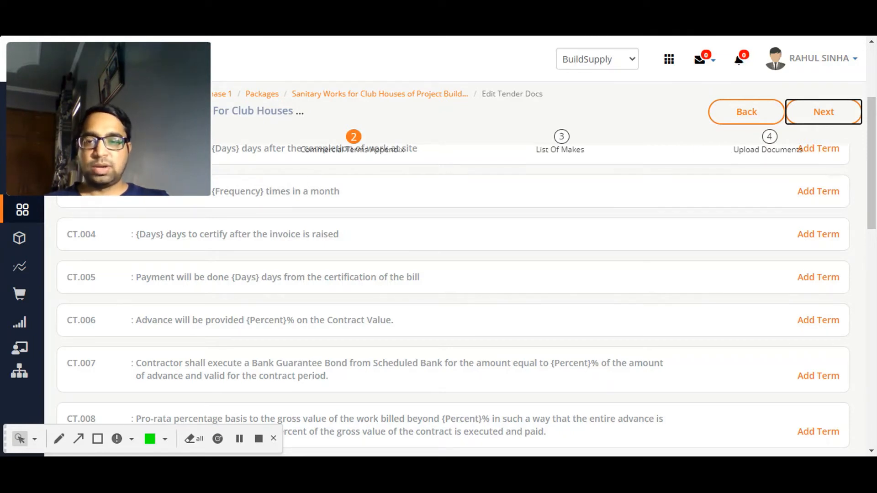
pyautogui.click(813, 320)
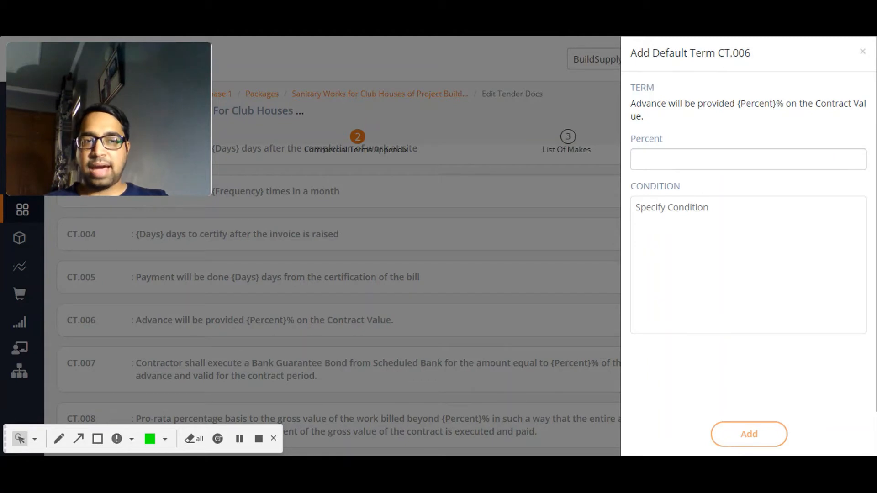
pyautogui.click(717, 164)
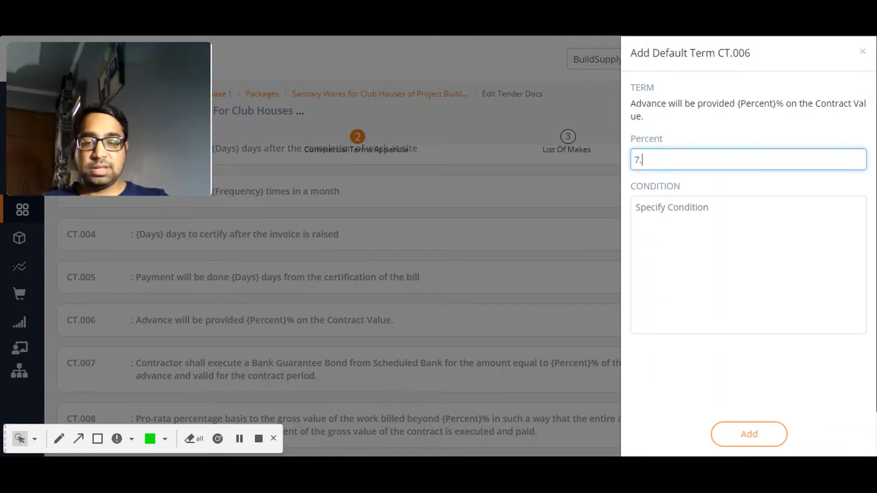
pyautogui.click(694, 220)
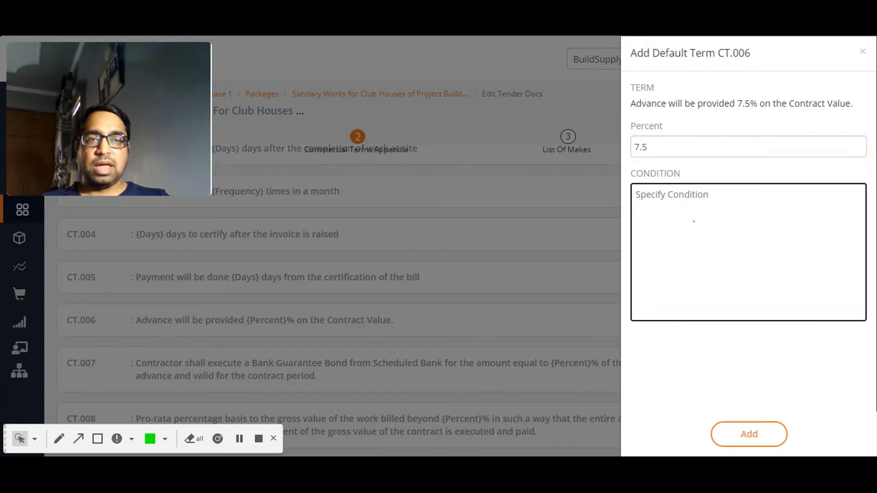
pyautogui.write('M')
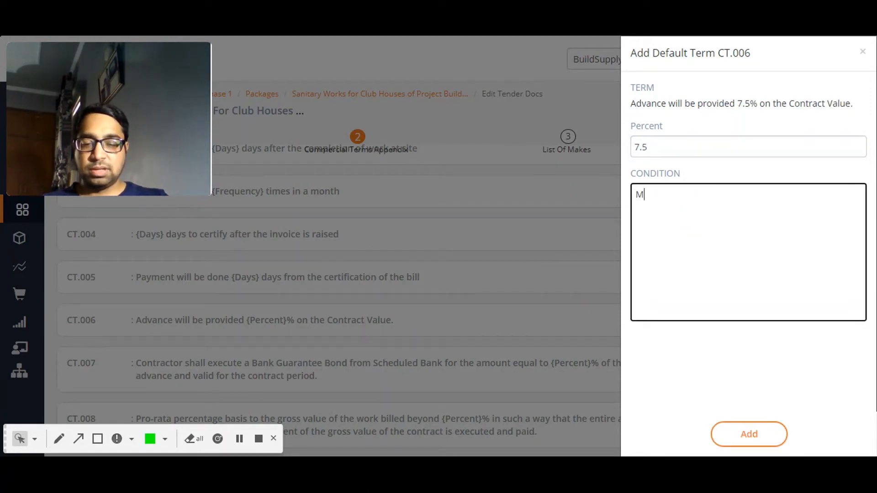
pyautogui.write('obilisation Advance')
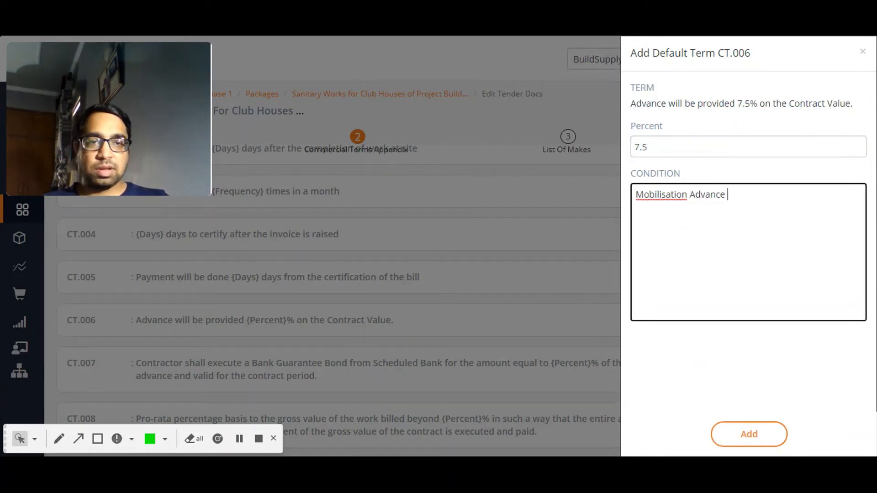
pyautogui.click(737, 433)
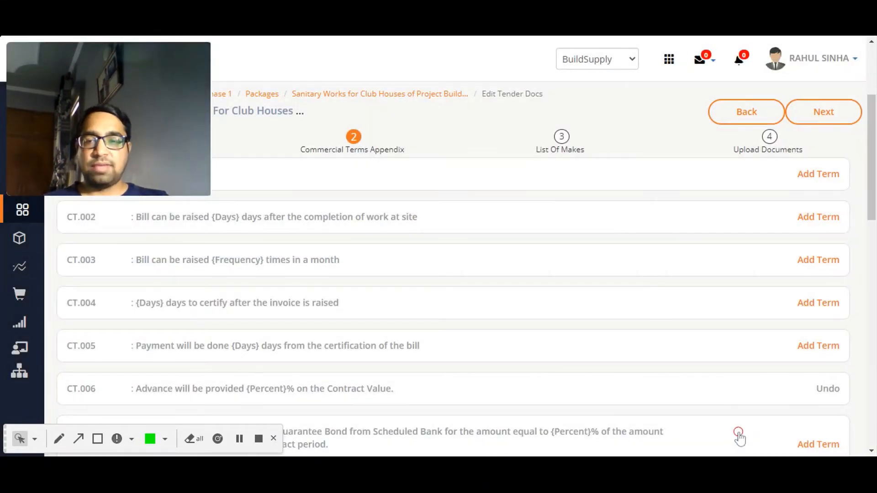
# Add default retention term CT.010 with 5 percent of the bill amount and 0 relaxation bills, leaving the condition blank
pyautogui.scroll(-3, 739, 438)
pyautogui.scroll(-3, 253, 325)
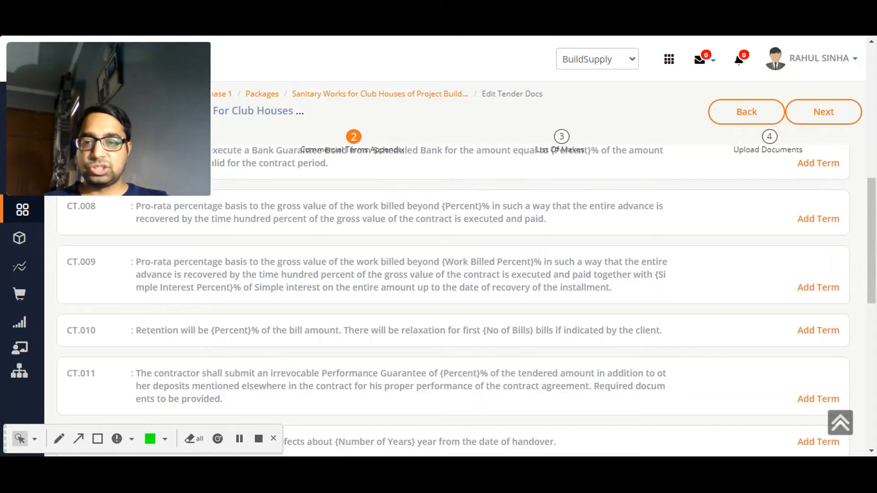
pyautogui.click(806, 332)
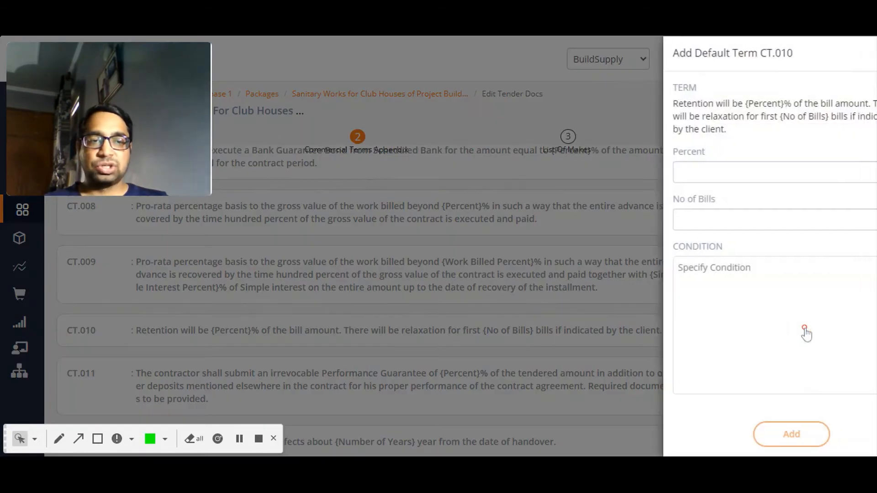
pyautogui.click(681, 170)
pyautogui.write('5')
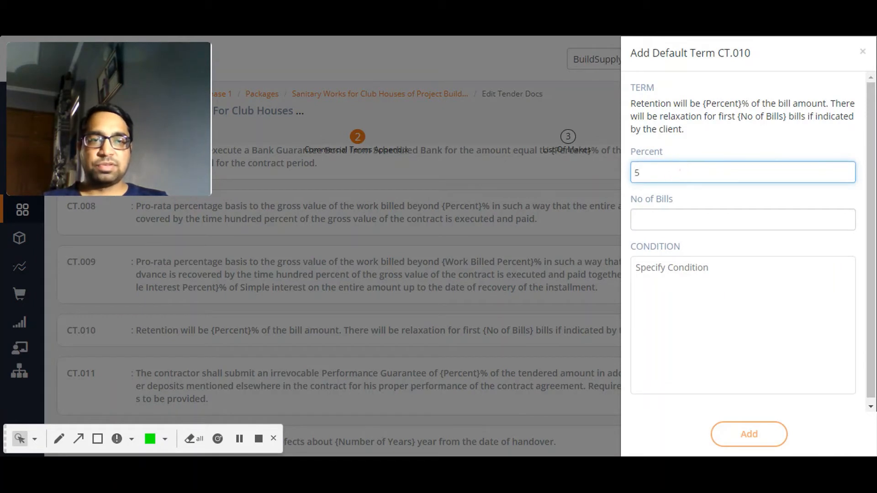
pyautogui.press('Tab')
pyautogui.write('0')
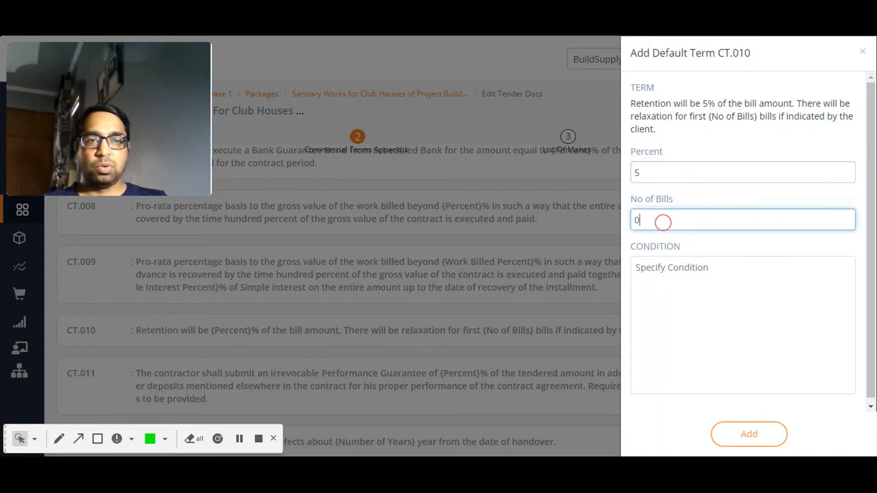
pyautogui.press('Tab')
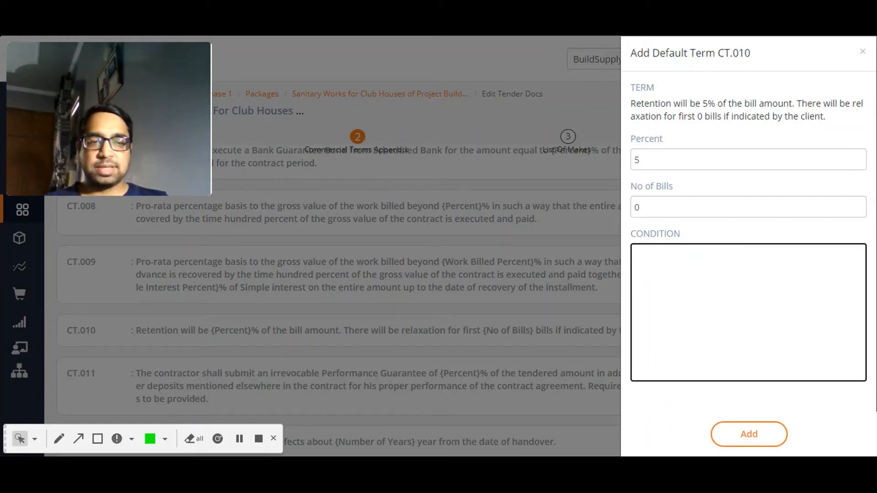
pyautogui.click(751, 440)
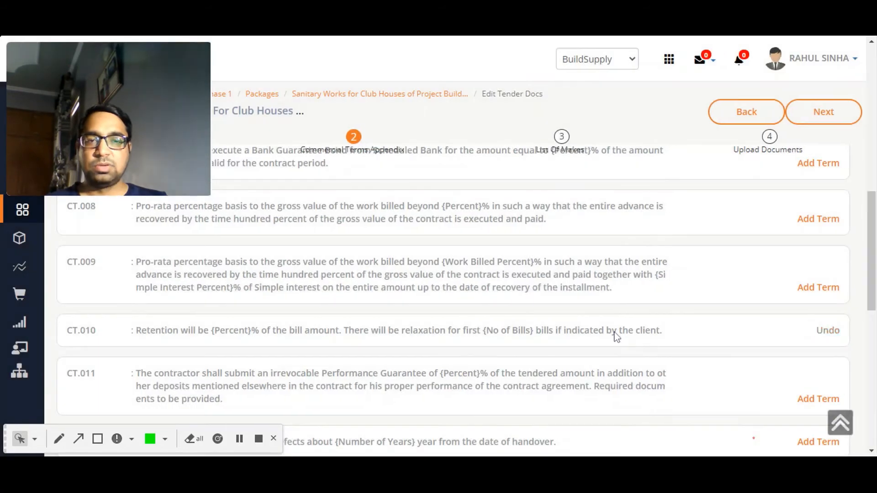
# Add the custom term Warranty with the condition "All installations to be leak proof and contractor to provide 5 years warranty."
pyautogui.scroll(10, 616, 336)
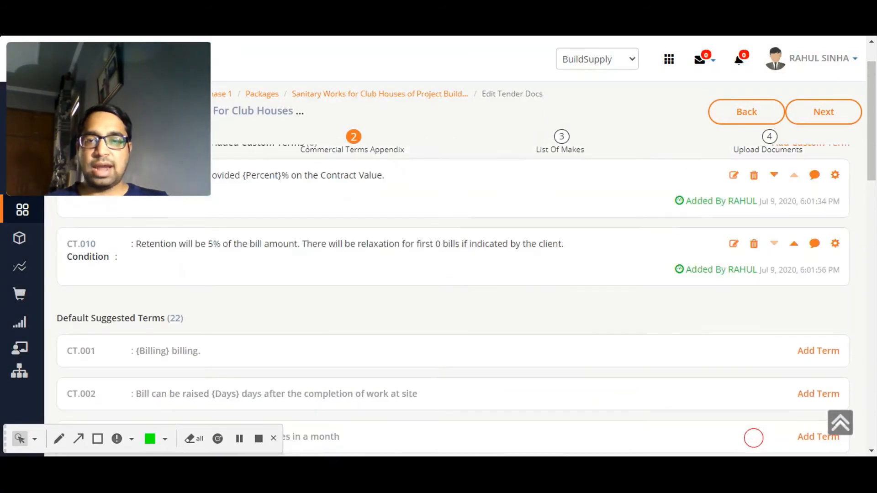
pyautogui.scroll(1, 753, 438)
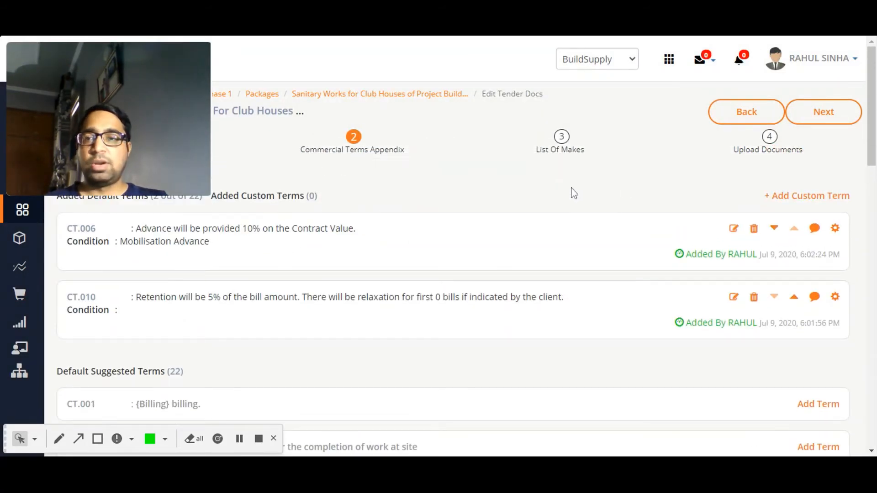
pyautogui.click(794, 196)
pyautogui.click(705, 108)
pyautogui.write('Warranty')
pyautogui.press('Tab')
pyautogui.write('All installations to be leak proof and contractor to provide 5 years warranty')
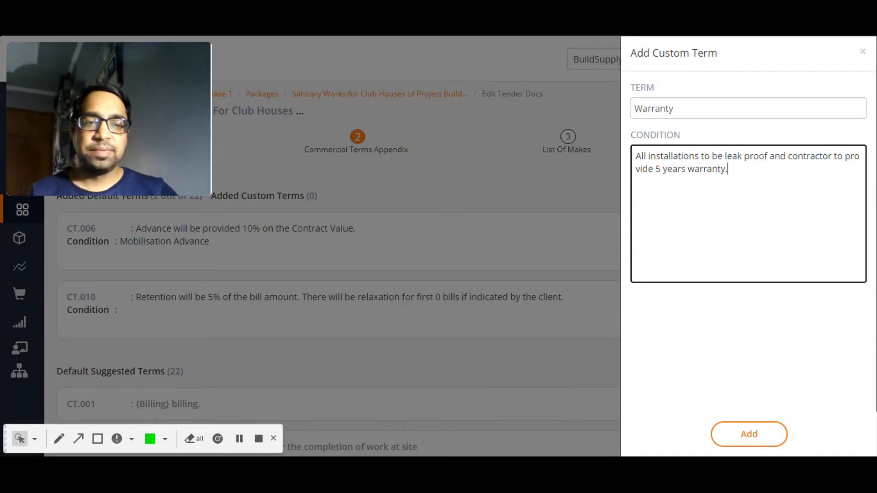
pyautogui.click(763, 441)
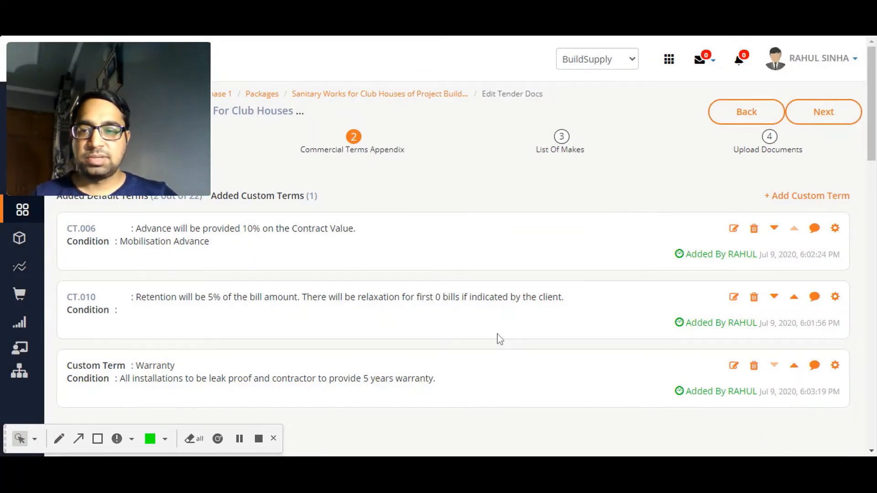
# Proceed to the tender's List Of Makes and add Finolex as a make for CPVC SDR-11-15mm Dia
pyautogui.click(829, 110)
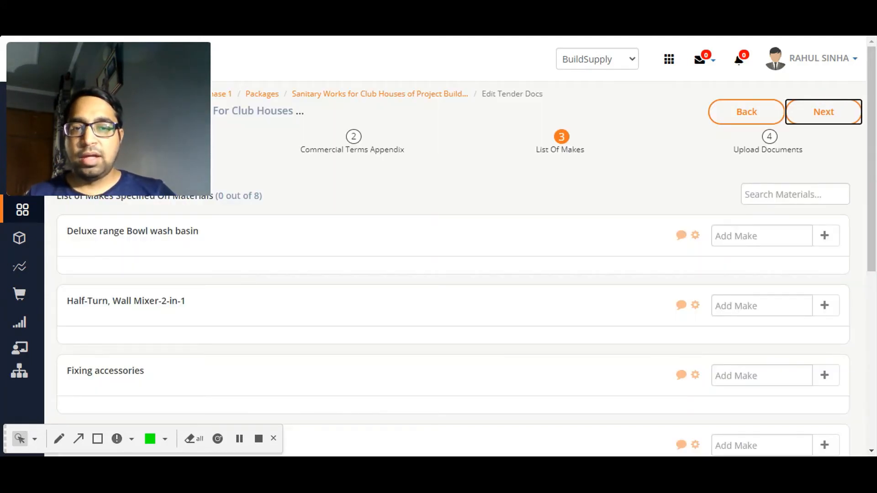
pyautogui.scroll(-1, 578, 279)
pyautogui.scroll(1, 578, 279)
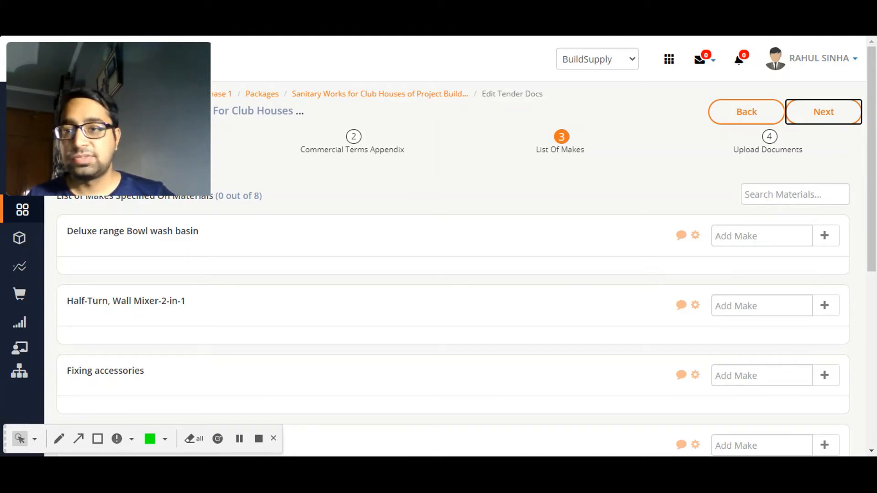
pyautogui.scroll(-3, 580, 310)
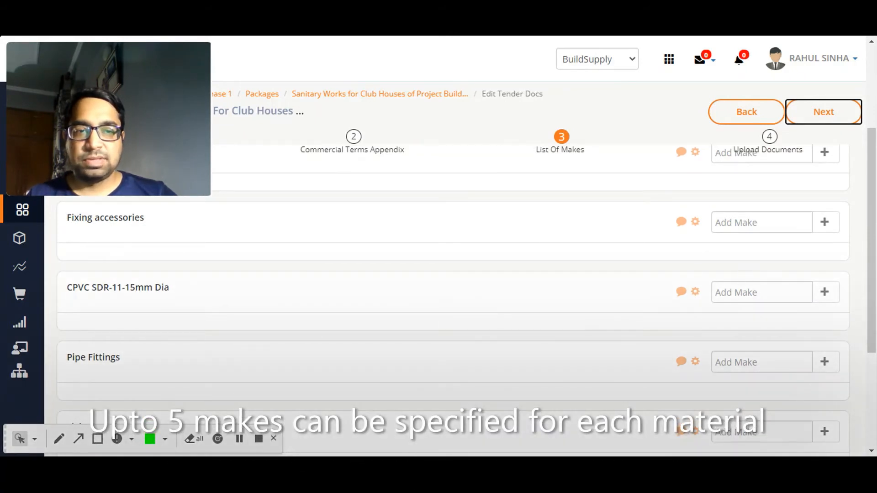
pyautogui.click(737, 290)
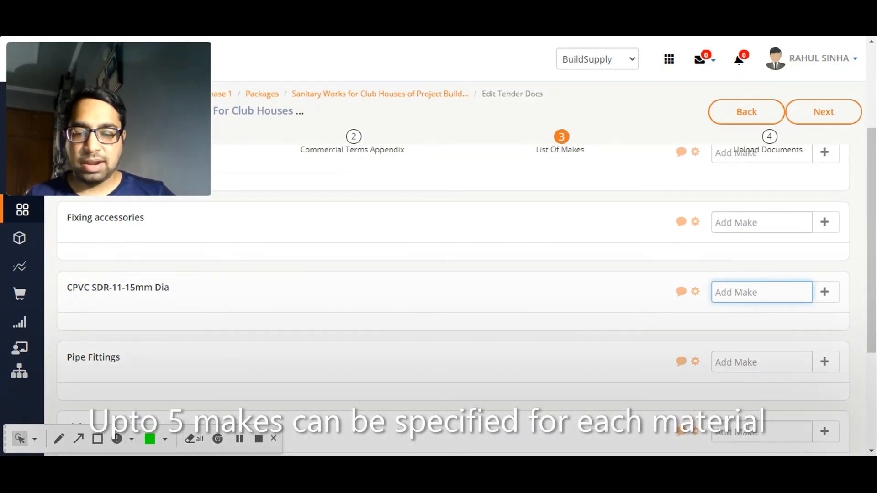
pyautogui.write('Fi')
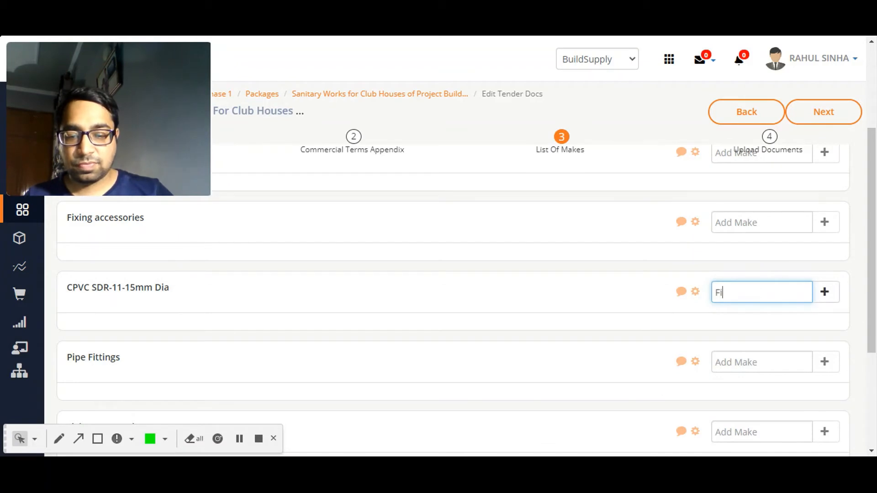
pyautogui.write('nolex')
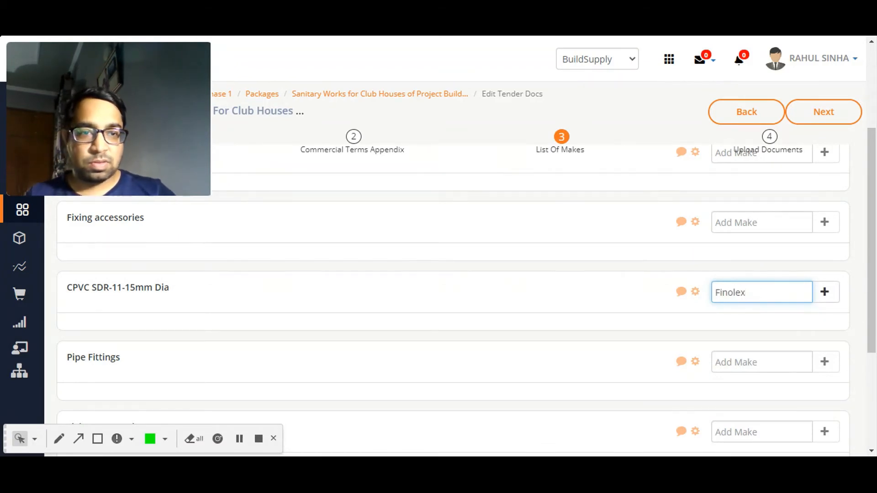
pyautogui.click(824, 292)
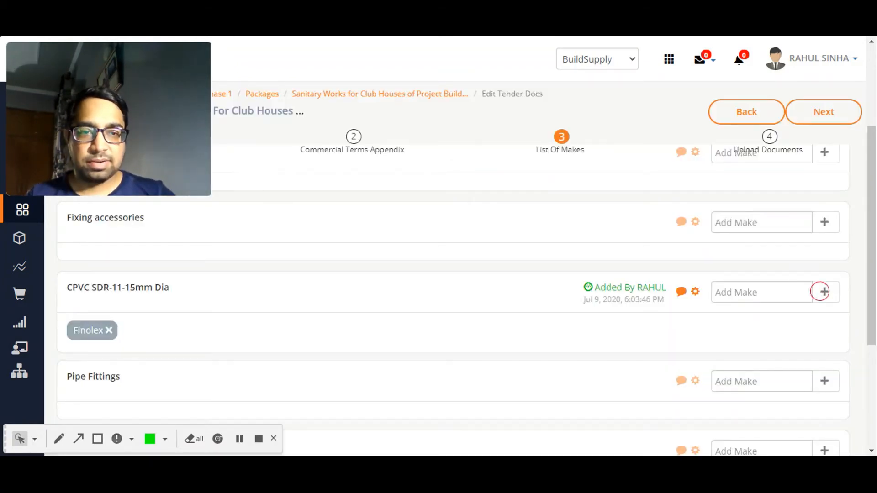
# Add Finolex as a make for the Class1, 125mm dia UPVC Pipe material
pyautogui.scroll(-3, 820, 291)
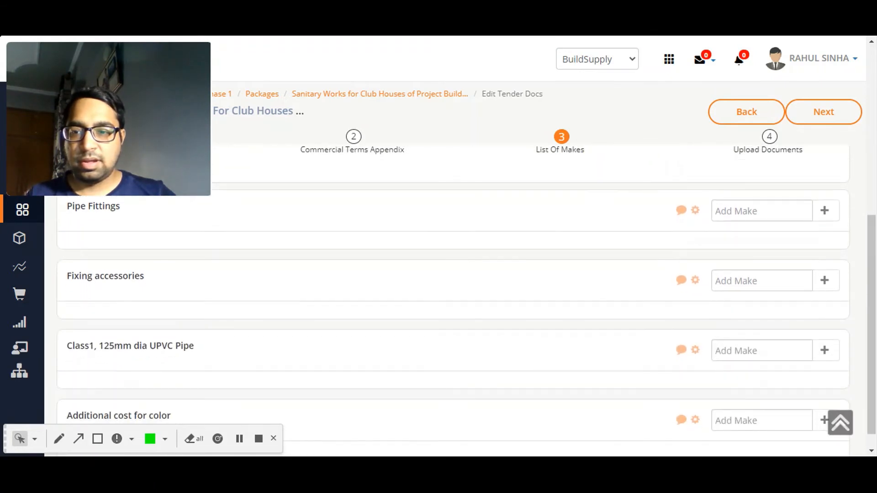
pyautogui.scroll(-1, 452, 293)
pyautogui.click(726, 327)
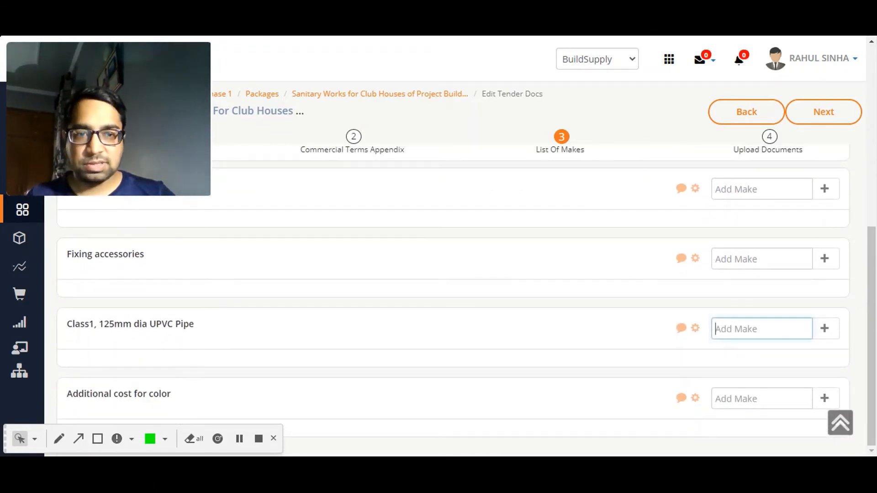
pyautogui.write('Fir')
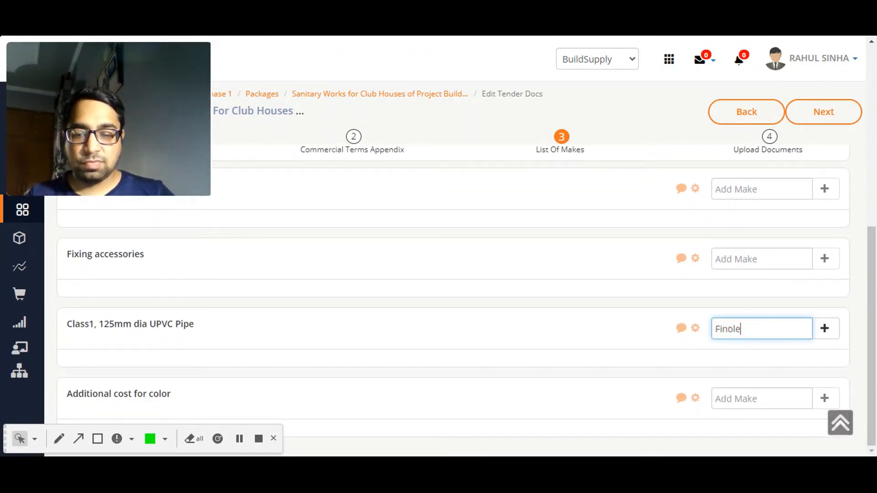
pyautogui.write('olex')
pyautogui.click(824, 329)
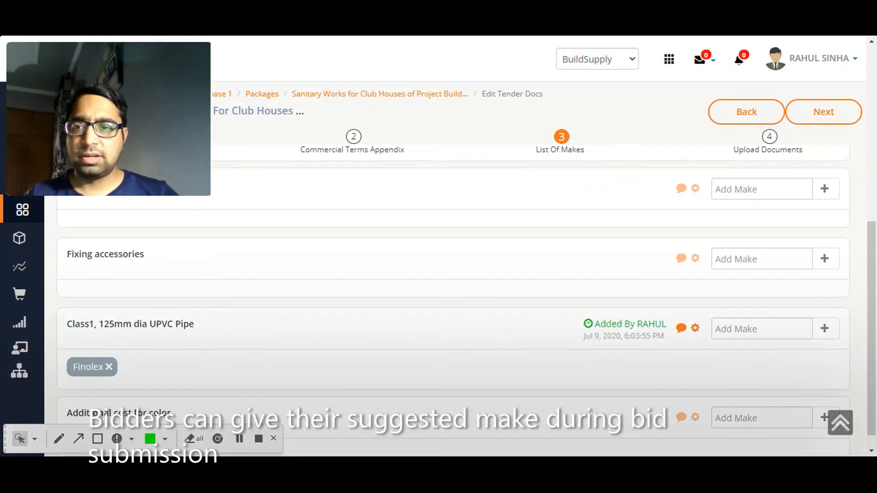
# Add Kohler and Cera as makes for the Deluxe range Bowl wash basin
pyautogui.scroll(10, 452, 297)
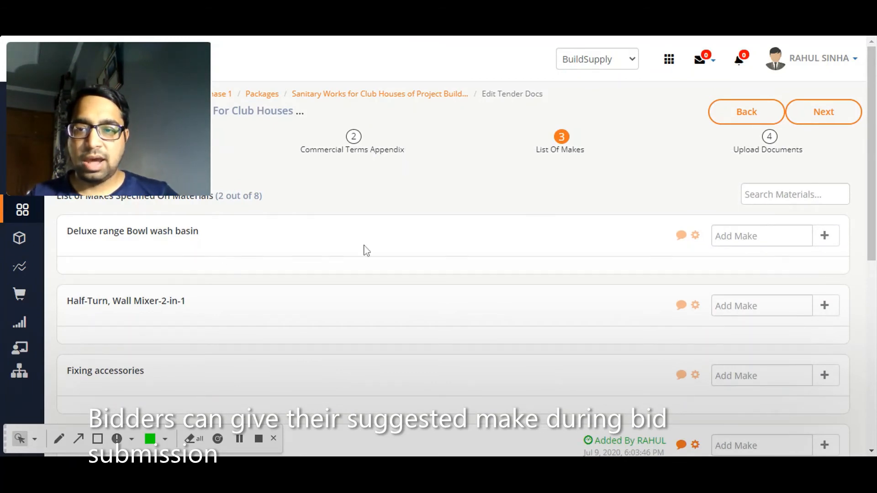
pyautogui.click(738, 236)
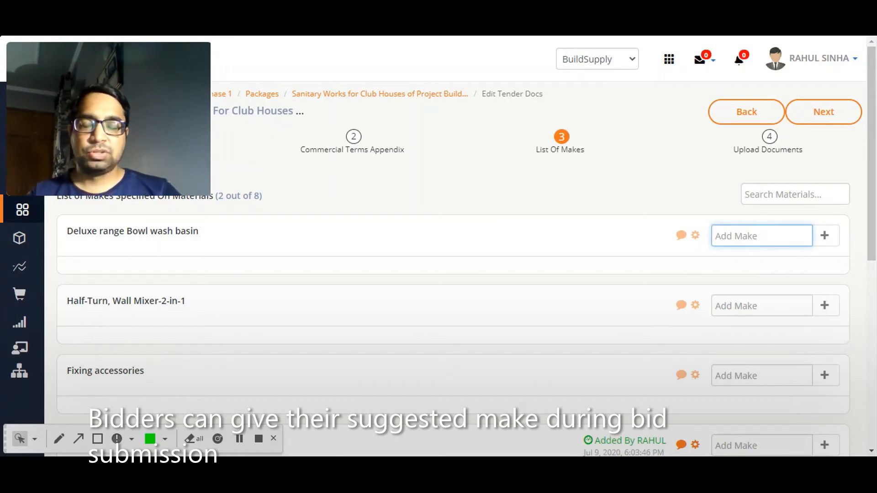
pyautogui.write('Kohler')
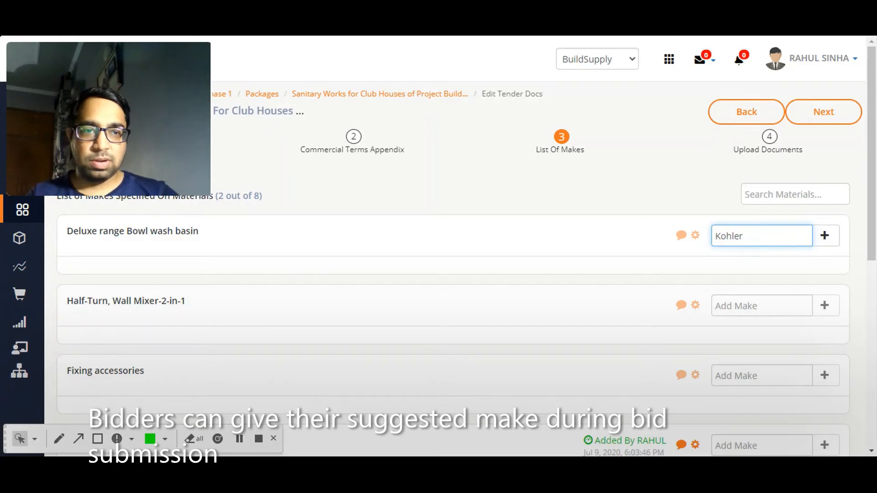
pyautogui.click(825, 236)
pyautogui.click(740, 236)
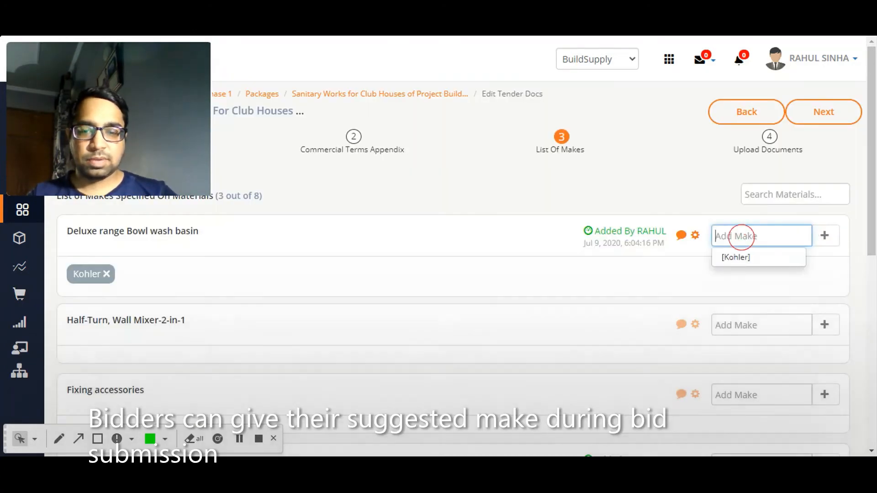
pyautogui.write('Cera')
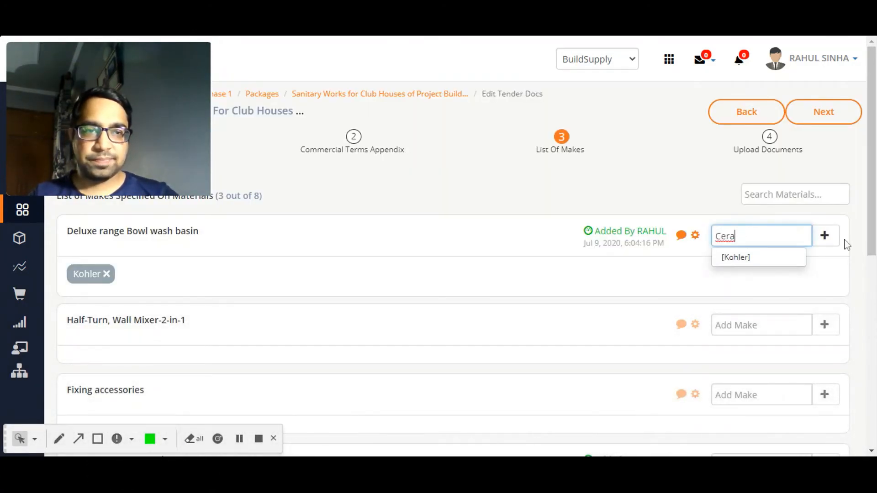
pyautogui.click(827, 237)
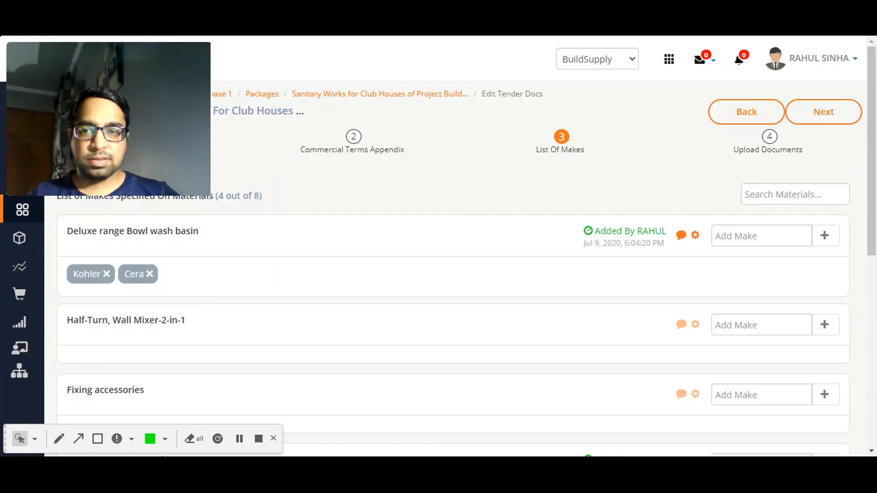
# Add Kohler and Cera as makes for the Half-Turn, Wall Mixer-2-in-1
pyautogui.click(724, 323)
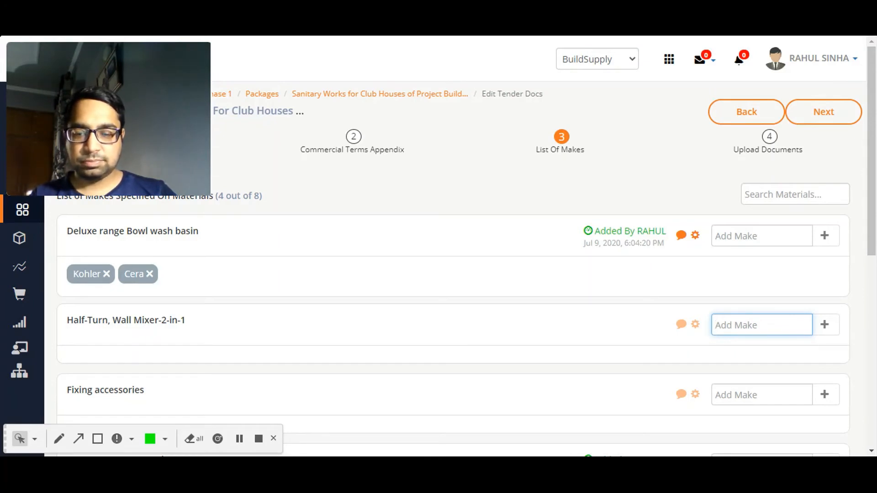
pyautogui.write('Kohler')
pyautogui.click(826, 325)
pyautogui.write('Cera')
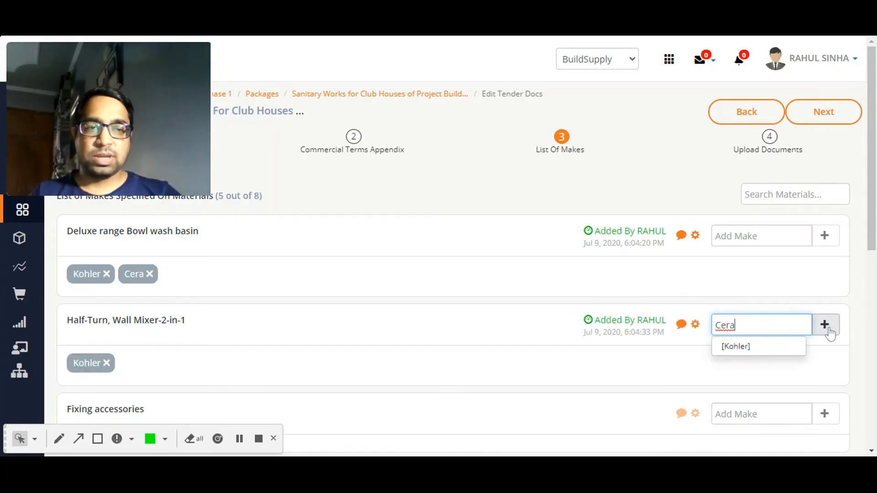
pyautogui.click(829, 330)
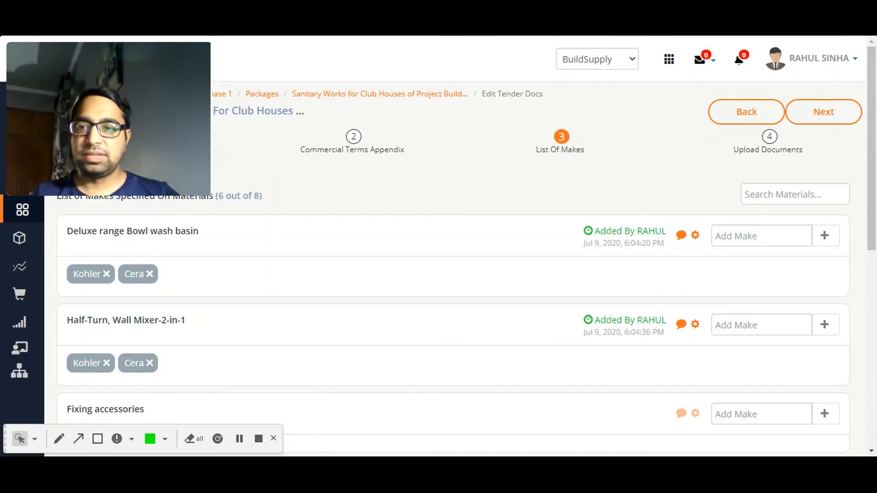
# Proceed to the tender's Upload Documents stage and add a custom file type named Drawings
pyautogui.click(822, 115)
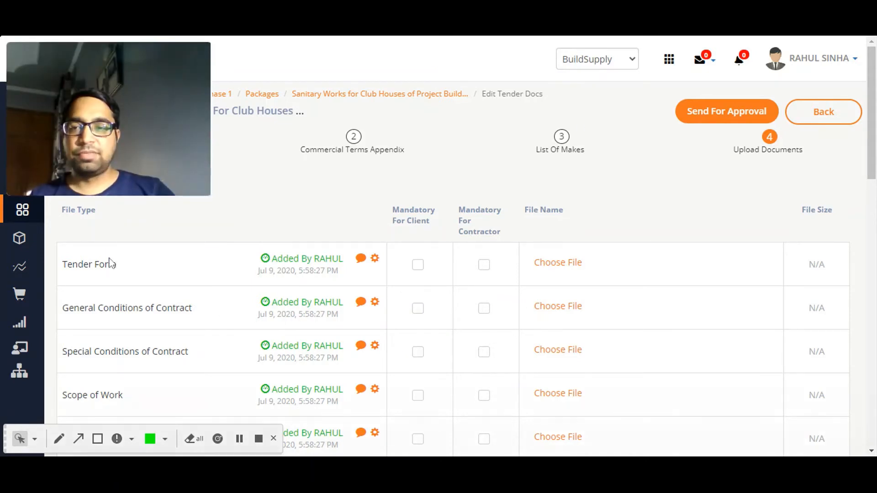
pyautogui.scroll(-1, 148, 329)
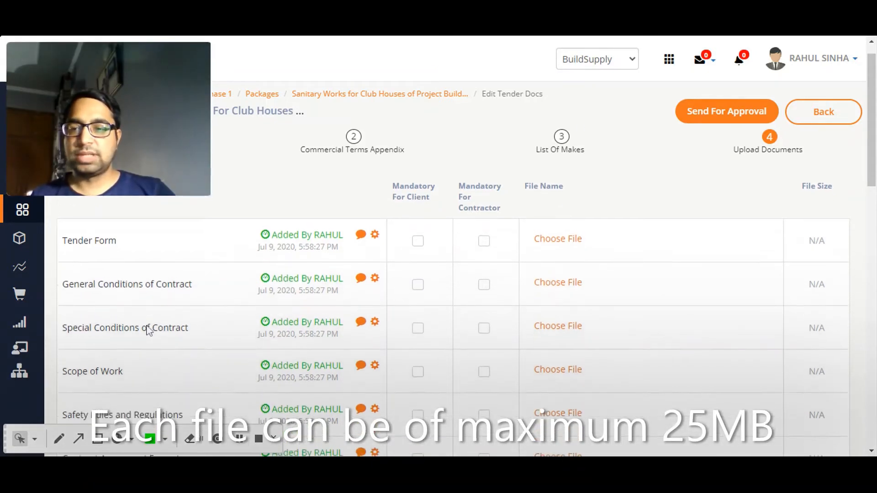
pyautogui.scroll(-2, 147, 329)
pyautogui.scroll(2, 147, 329)
pyautogui.scroll(-3, 147, 329)
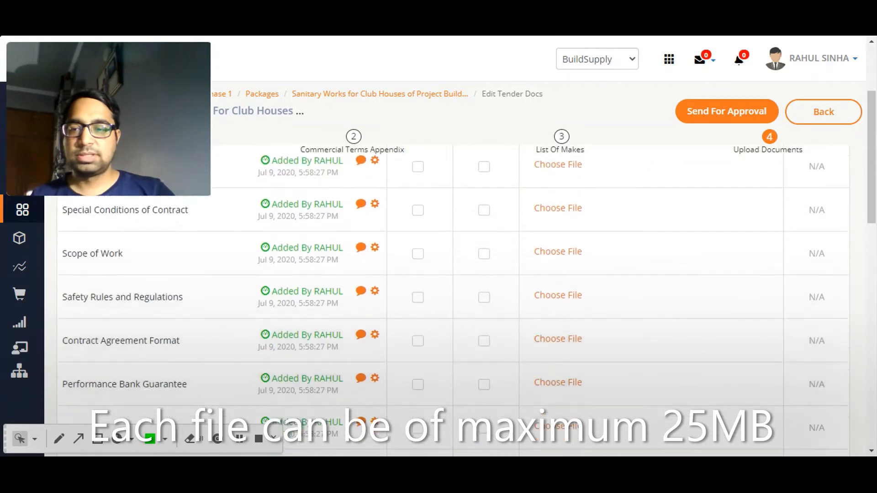
pyautogui.scroll(-15, 147, 329)
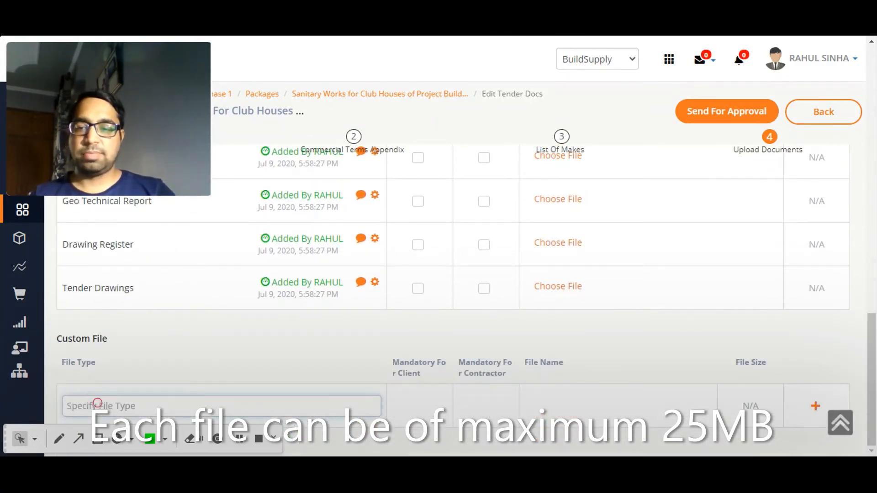
pyautogui.click(97, 406)
pyautogui.write('Drawings')
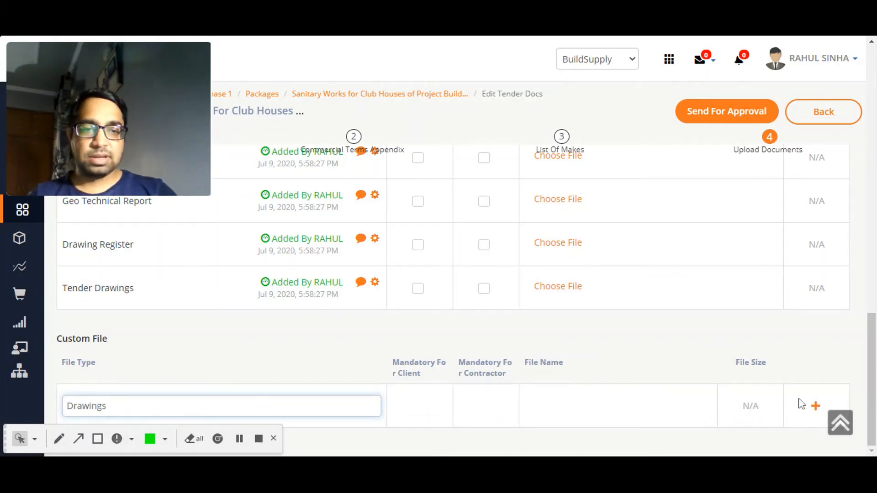
pyautogui.click(815, 405)
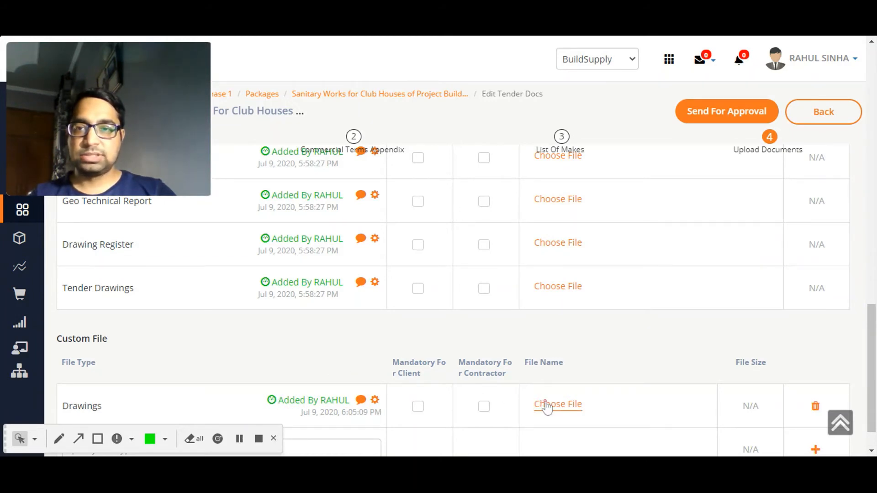
# Mark the Safety Rules and Regulations document as mandatory for the contractor
pyautogui.scroll(20, 623, 388)
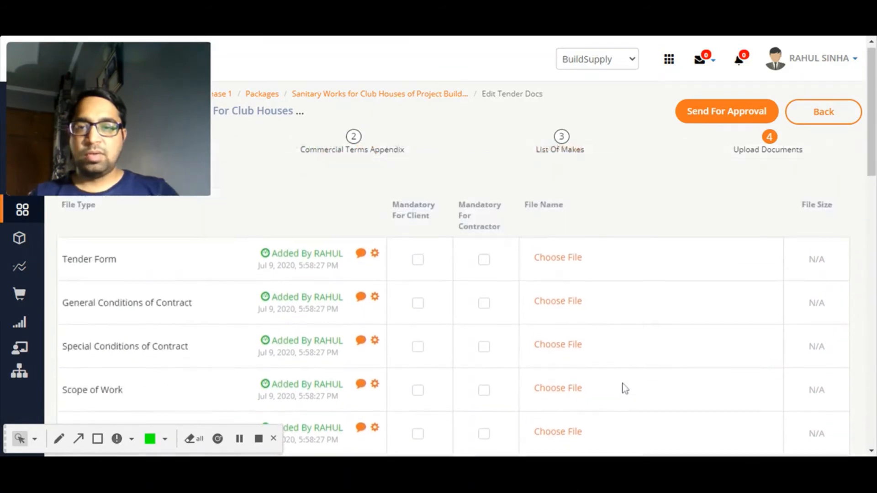
pyautogui.scroll(-3, 457, 297)
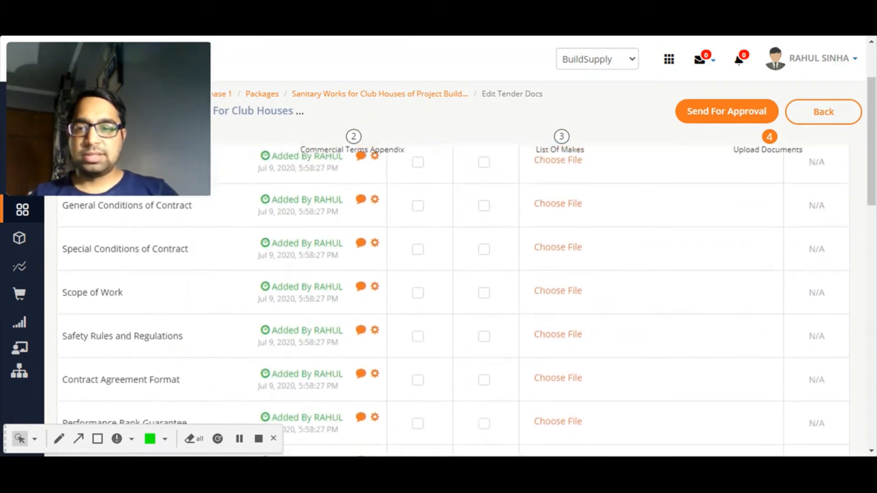
pyautogui.scroll(3, 532, 295)
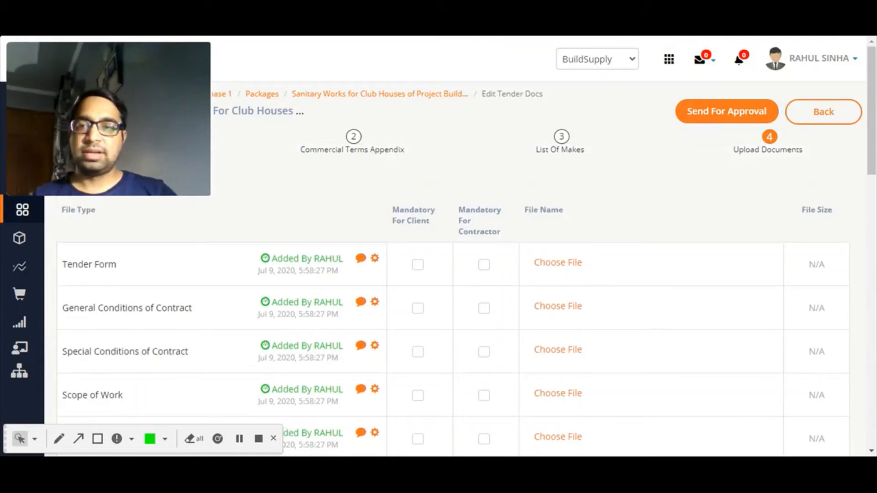
pyautogui.scroll(-2, 463, 350)
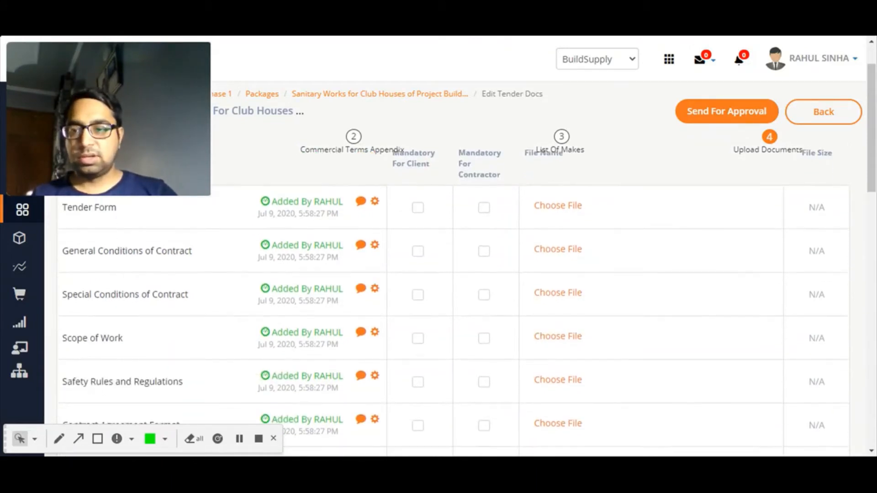
pyautogui.click(482, 371)
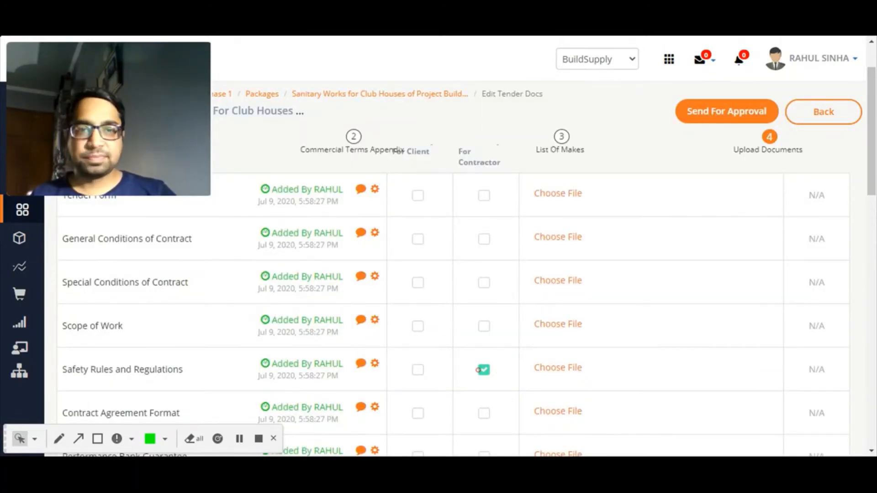
# Go to the BuildSupply Towers Phase 1 project and review its assigned users and their access
pyautogui.scroll(2, 478, 370)
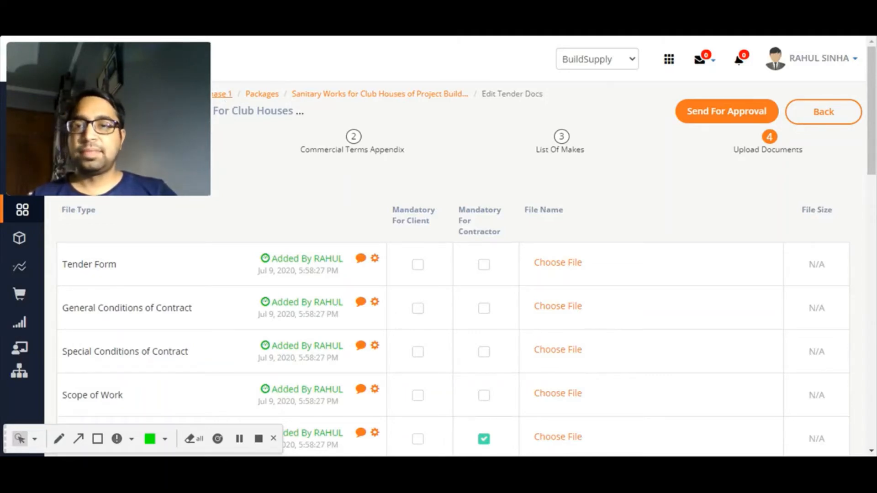
pyautogui.click(228, 93)
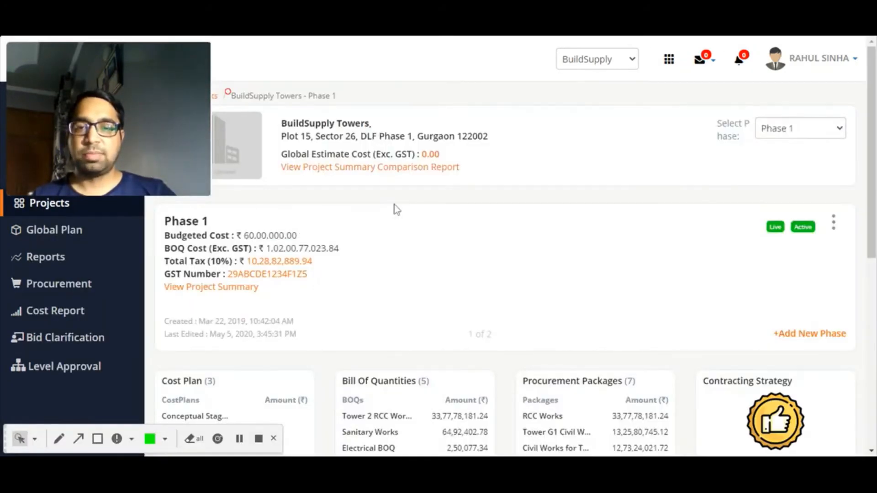
pyautogui.scroll(-3, 394, 205)
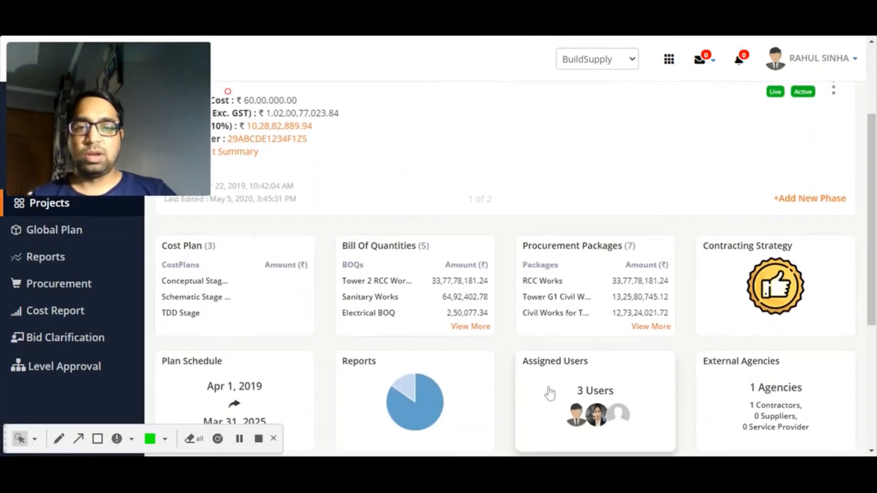
pyautogui.click(548, 387)
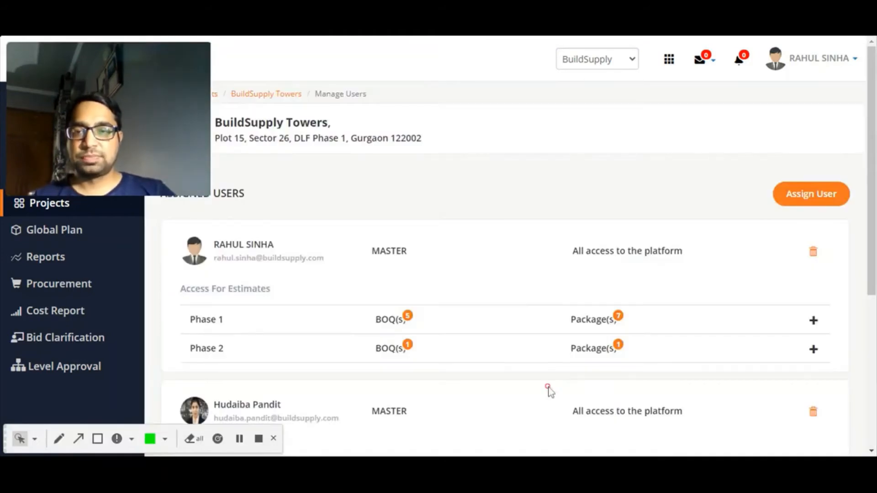
pyautogui.scroll(-5, 286, 241)
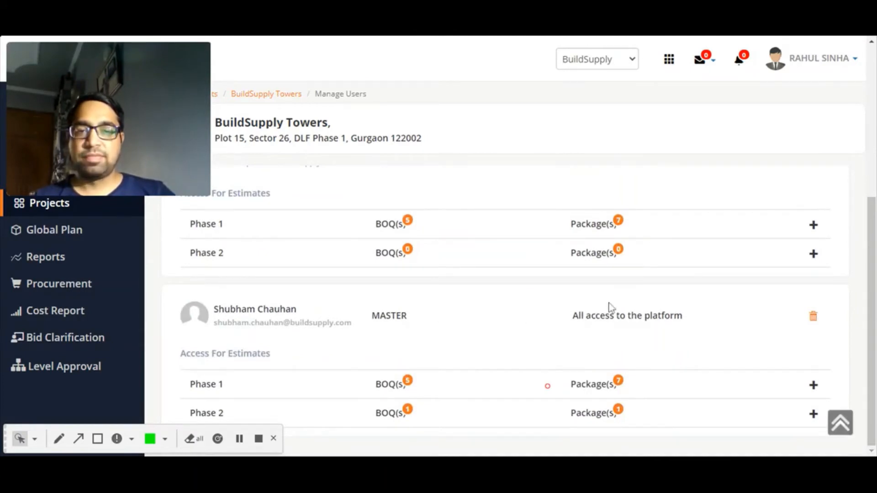
pyautogui.scroll(5, 610, 307)
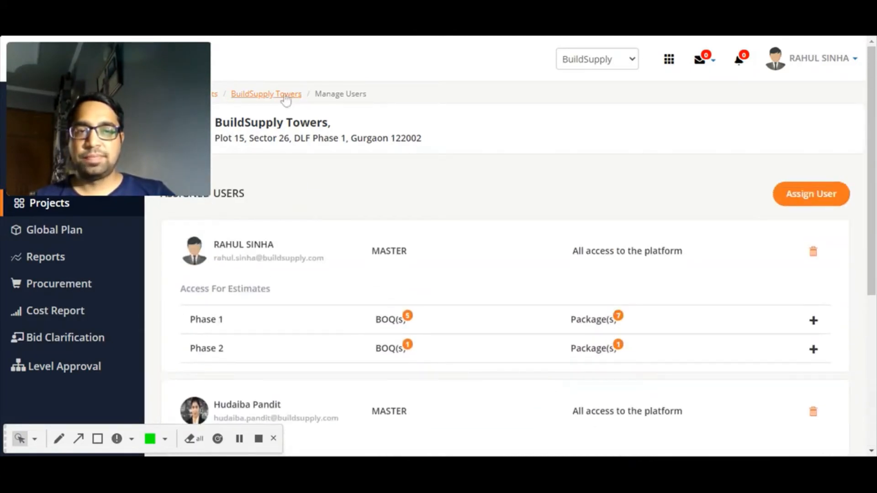
# Return to the Phase 1 overview and open the project's imported approval flows
pyautogui.click(284, 94)
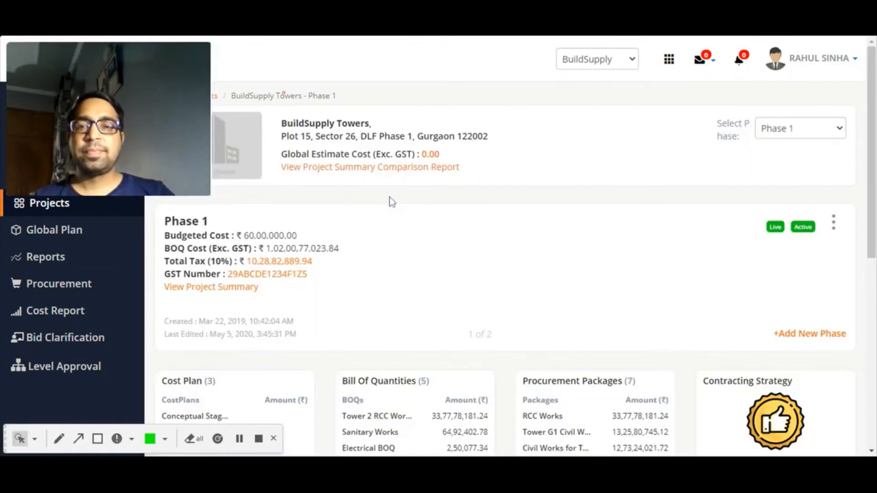
pyautogui.scroll(-2, 388, 198)
pyautogui.scroll(2, 388, 199)
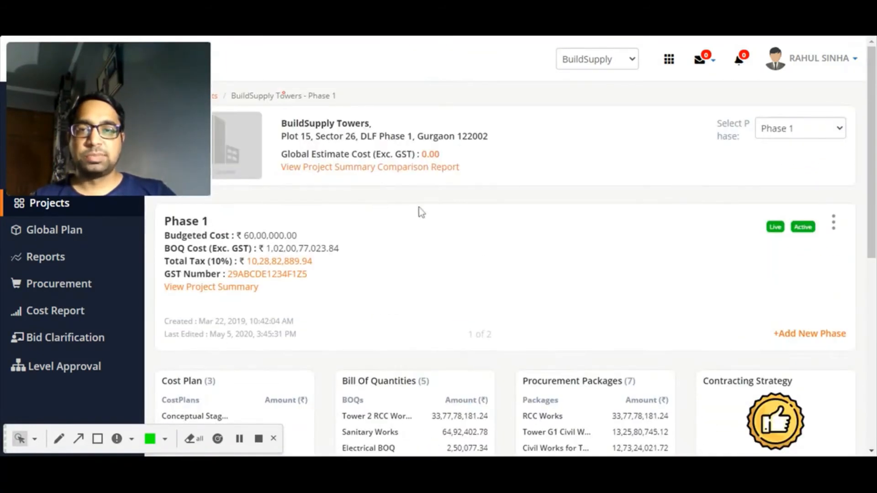
pyautogui.scroll(-6, 497, 210)
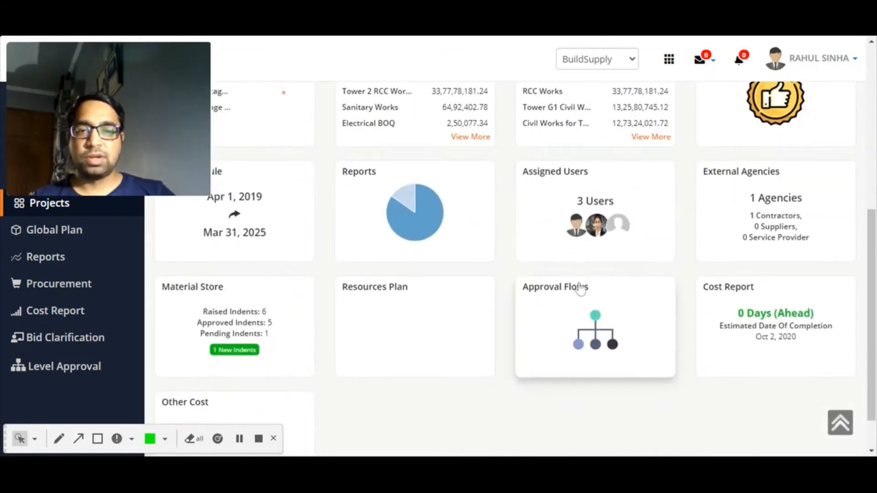
pyautogui.click(585, 309)
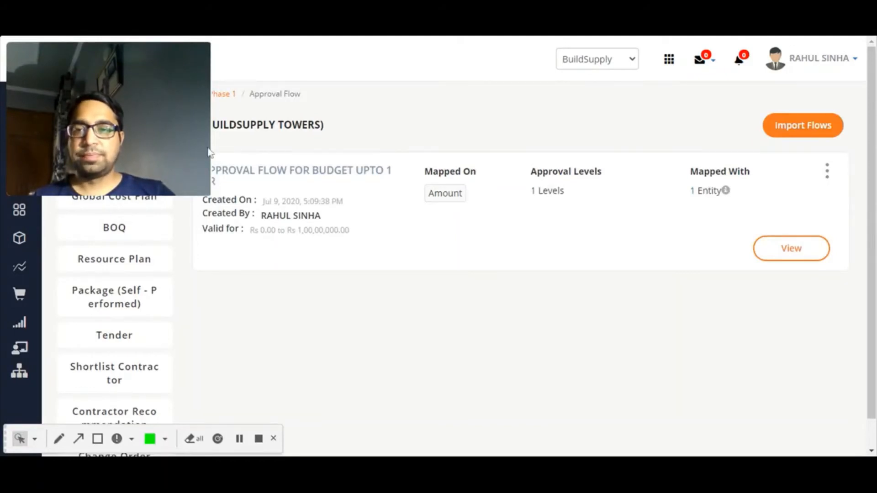
pyautogui.scroll(-1, 372, 217)
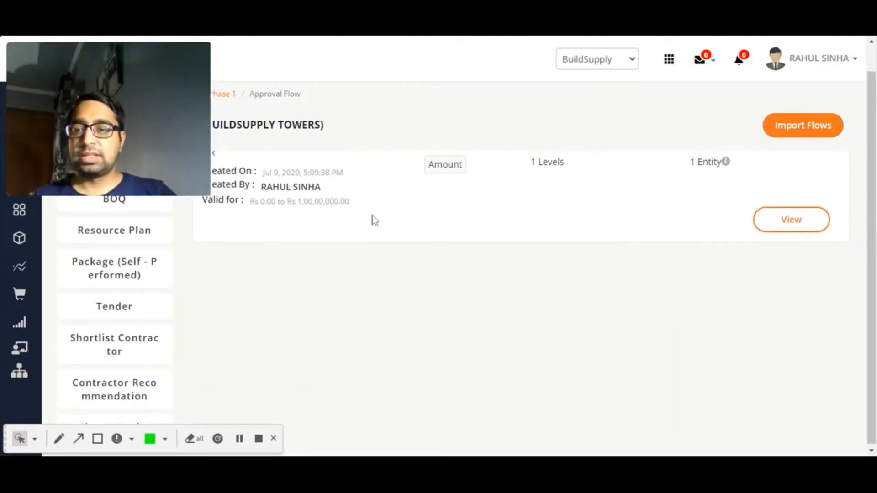
pyautogui.scroll(1, 372, 215)
pyautogui.moveTo(174, 72); pyautogui.dragTo(822, 328)
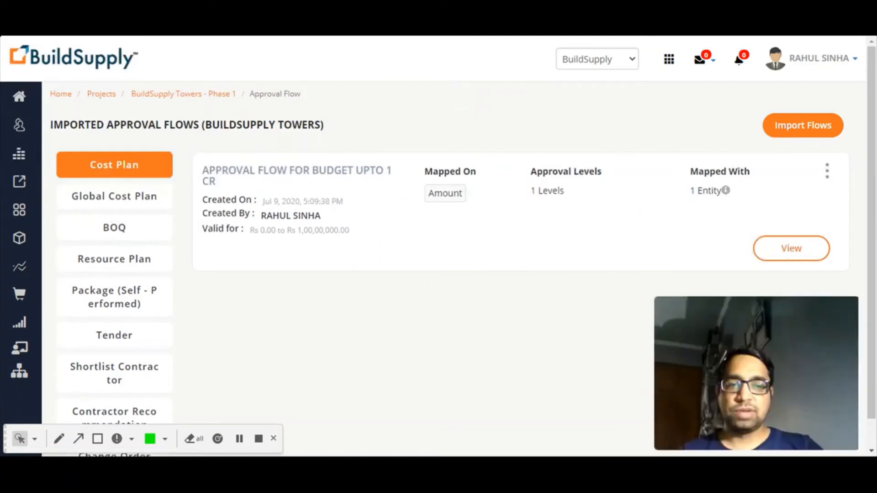
# View the imported Tender approval flow and examine its mapping, level 1 approver and reviewers
pyautogui.scroll(-1, 302, 291)
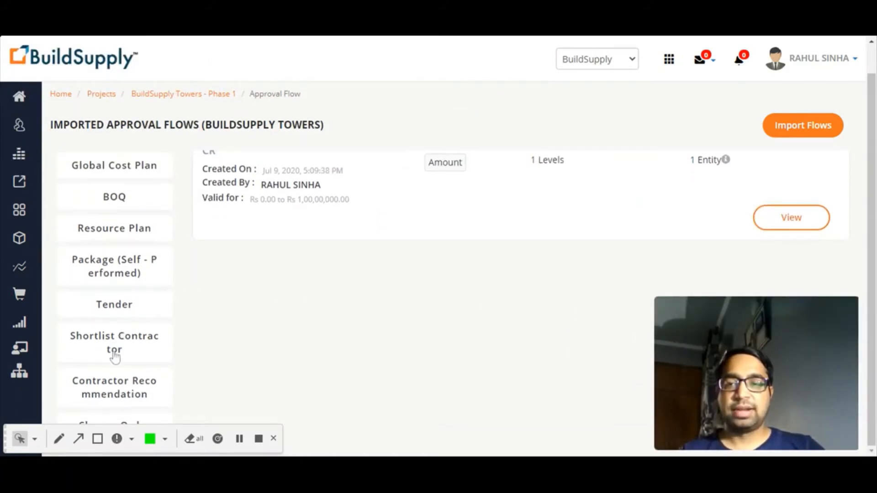
pyautogui.click(121, 315)
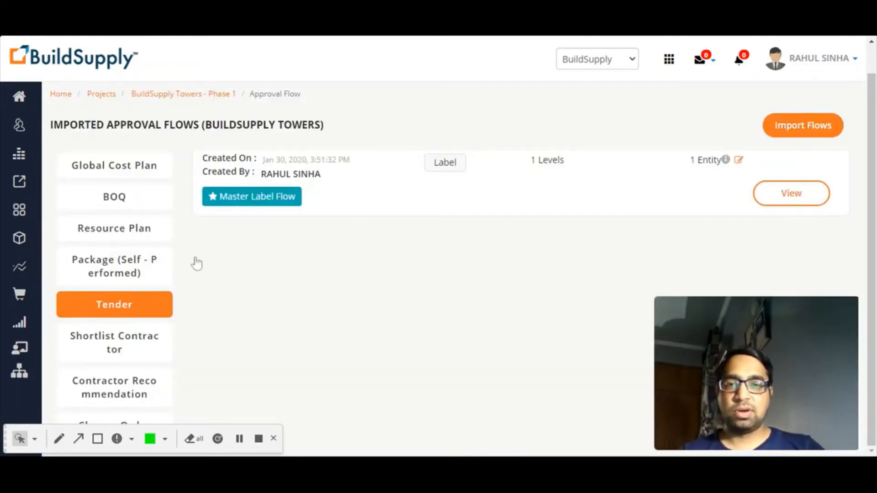
pyautogui.click(790, 194)
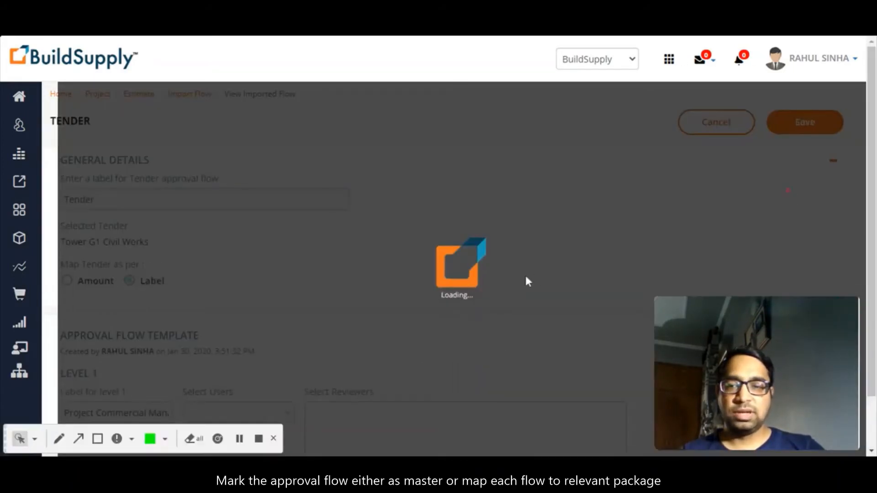
pyautogui.scroll(-2, 525, 275)
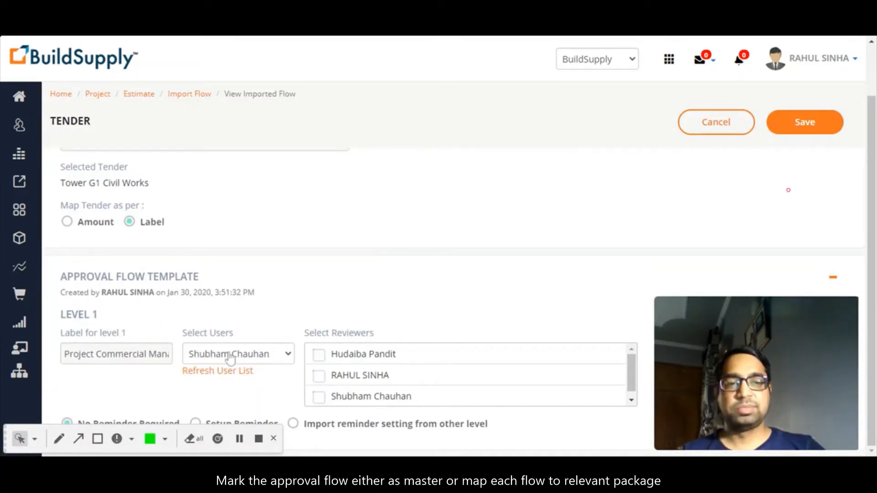
pyautogui.scroll(2, 666, 149)
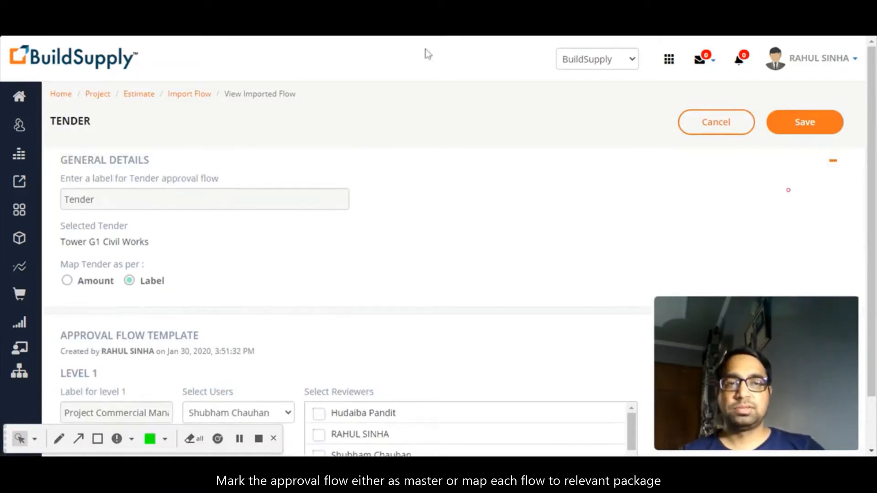
# Go back to the imported flows and examine the Shortlist Contractor flow's mapping, level 1 approver and reviewers
pyautogui.click(196, 96)
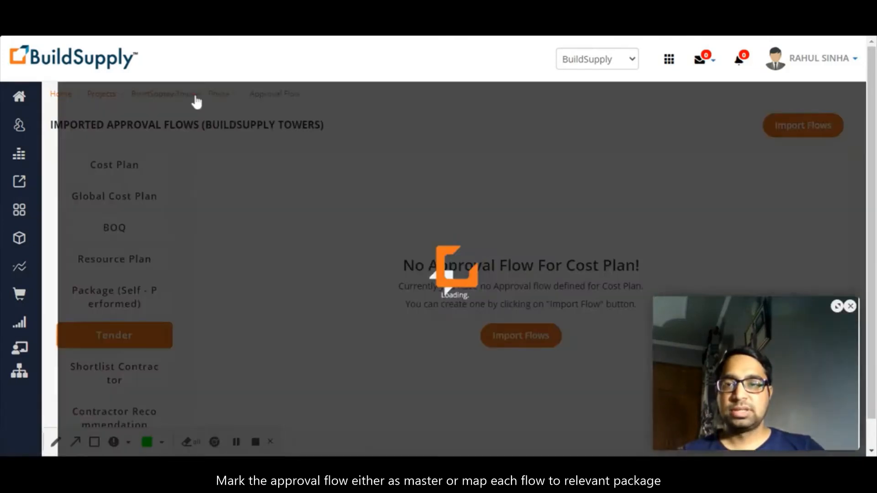
pyautogui.click(120, 380)
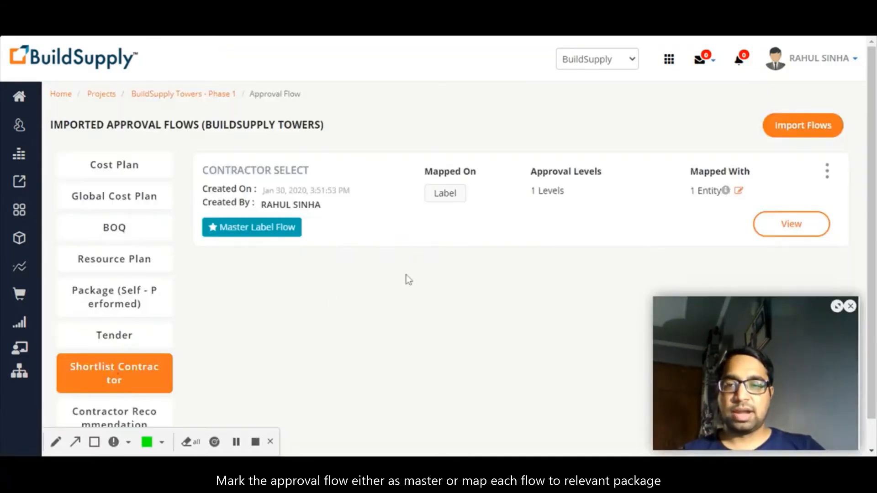
pyautogui.click(791, 225)
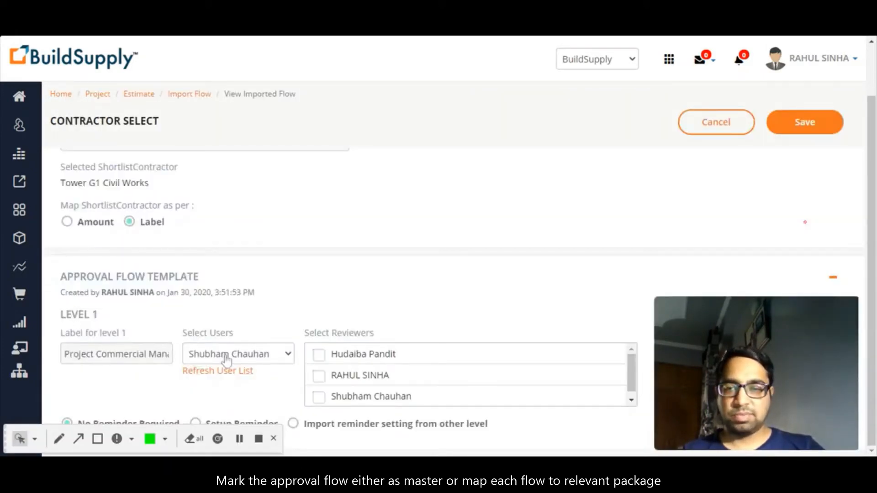
pyautogui.scroll(1, 164, 359)
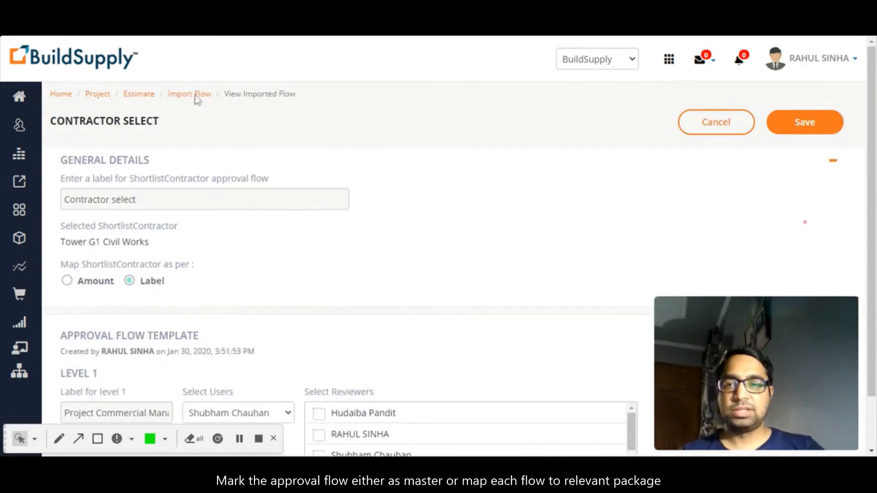
# Return to the imported flows and examine the Contractor Recommendation flow's mapping, level 1 and level 2 approvers, reviewers and reminder settings
pyautogui.click(190, 94)
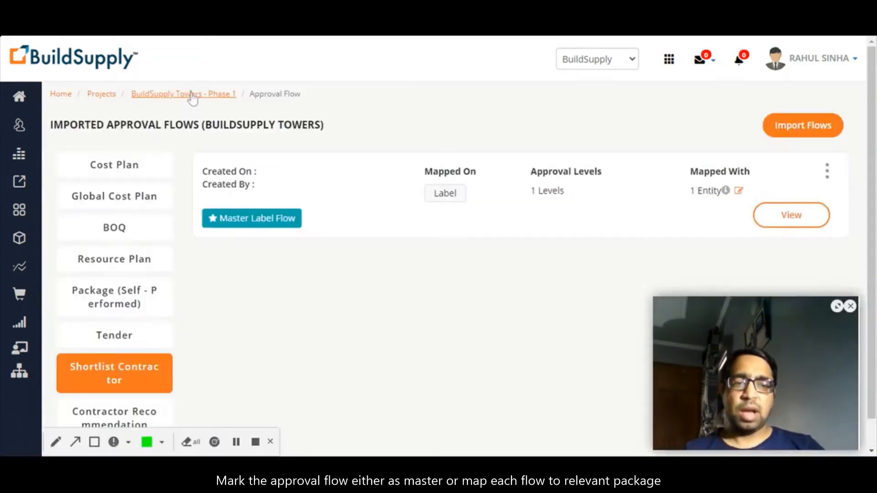
pyautogui.scroll(-1, 177, 305)
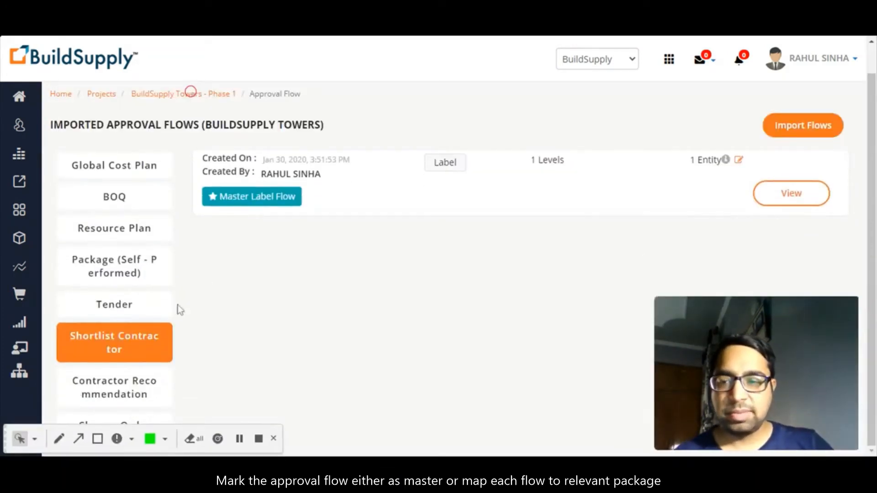
pyautogui.click(128, 387)
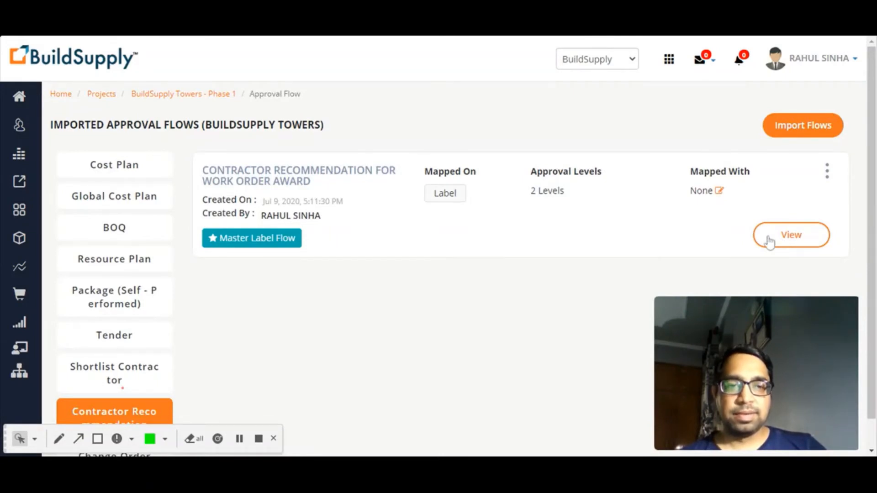
pyautogui.click(790, 248)
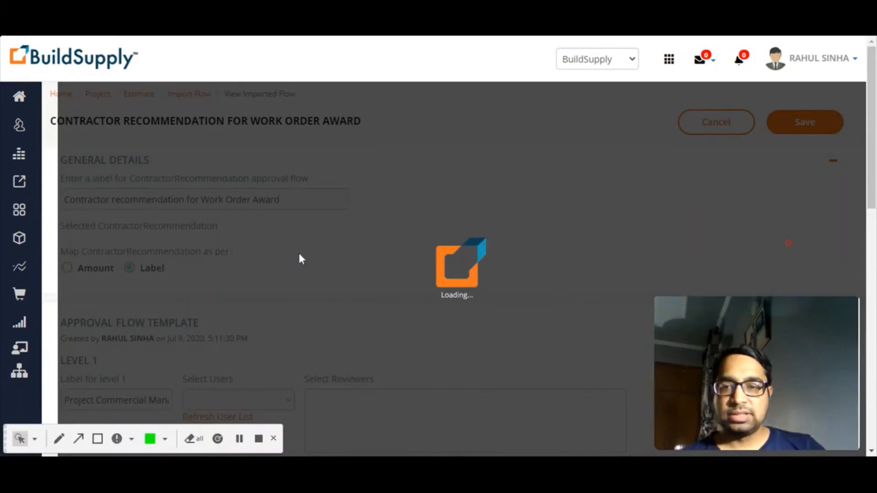
pyautogui.scroll(-2, 300, 254)
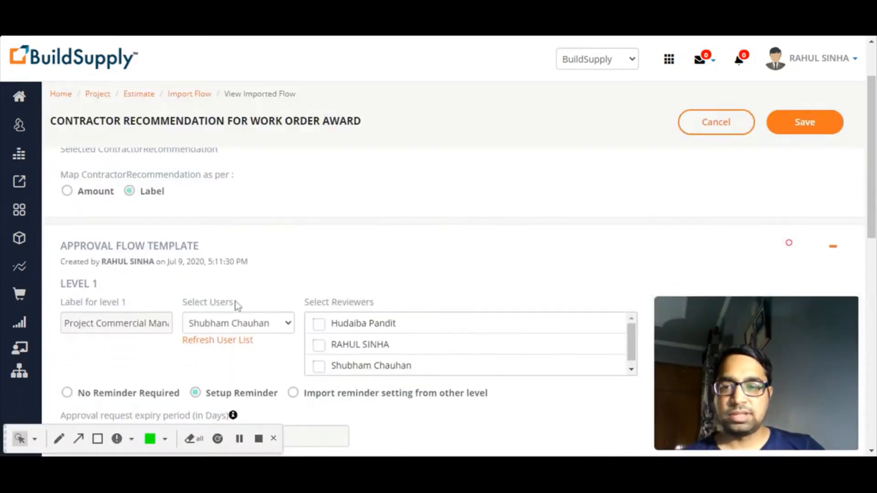
pyautogui.scroll(-8, 233, 333)
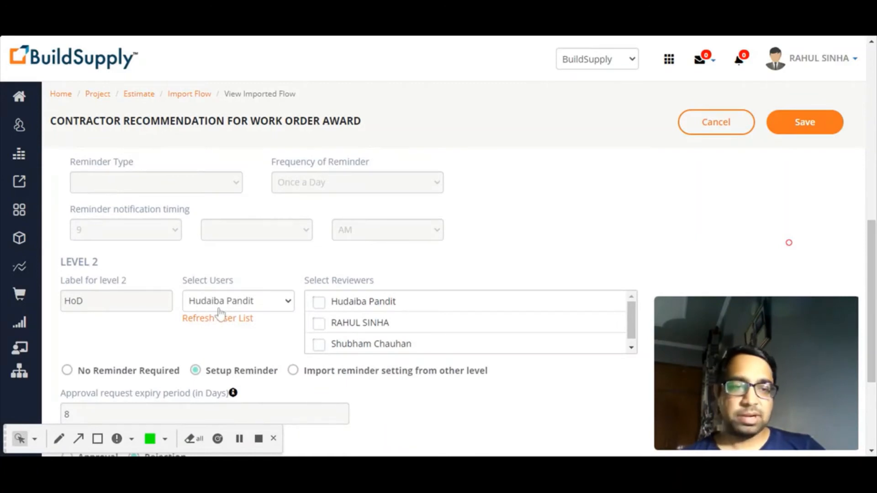
pyautogui.scroll(-3, 219, 314)
pyautogui.scroll(13, 225, 72)
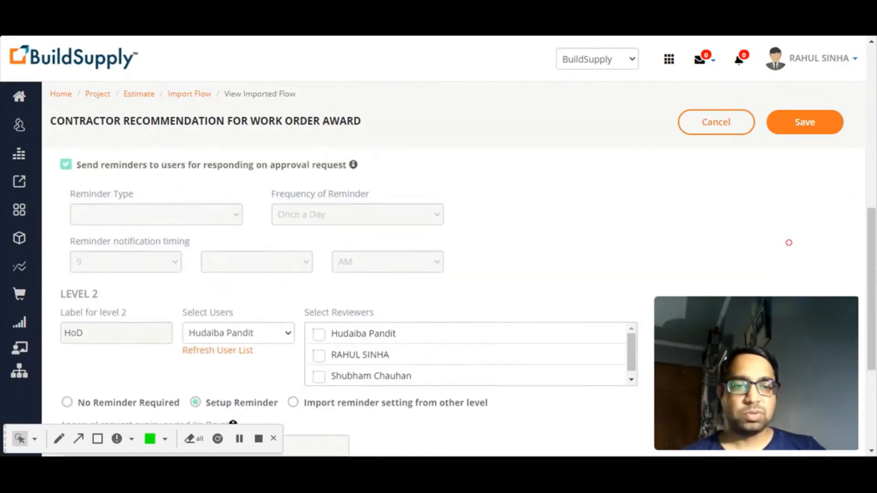
# Return to the BuildSupply Towers Phase 1 overview and open its procurement packages
pyautogui.click(182, 95)
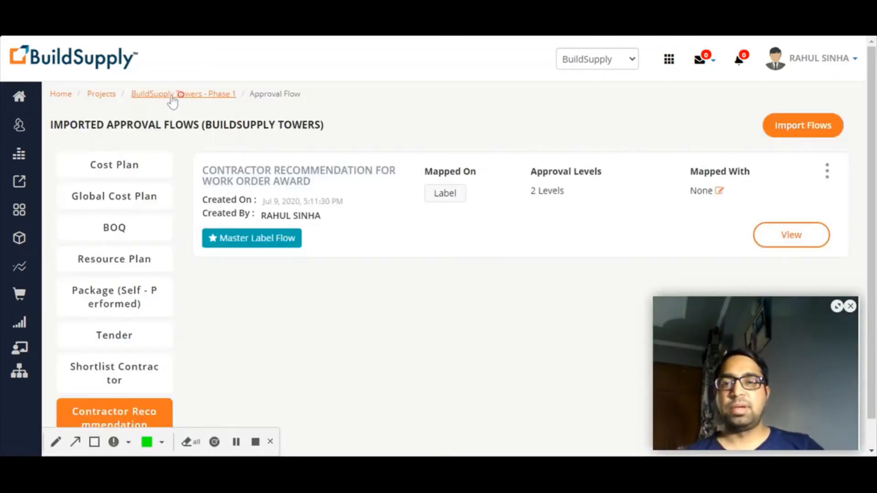
pyautogui.click(172, 95)
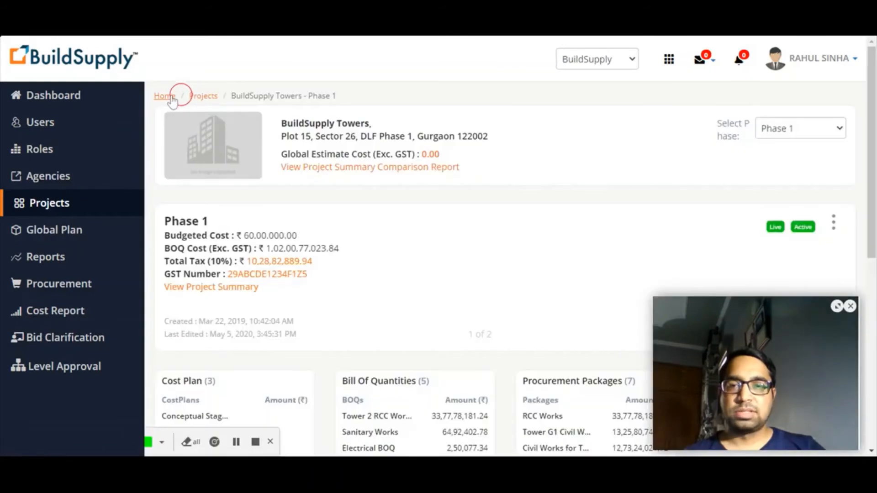
pyautogui.scroll(-5, 446, 274)
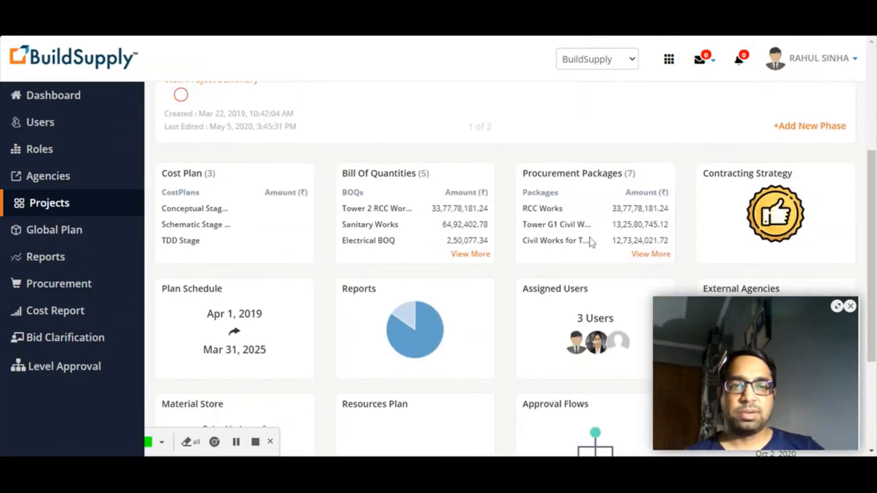
pyautogui.click(593, 231)
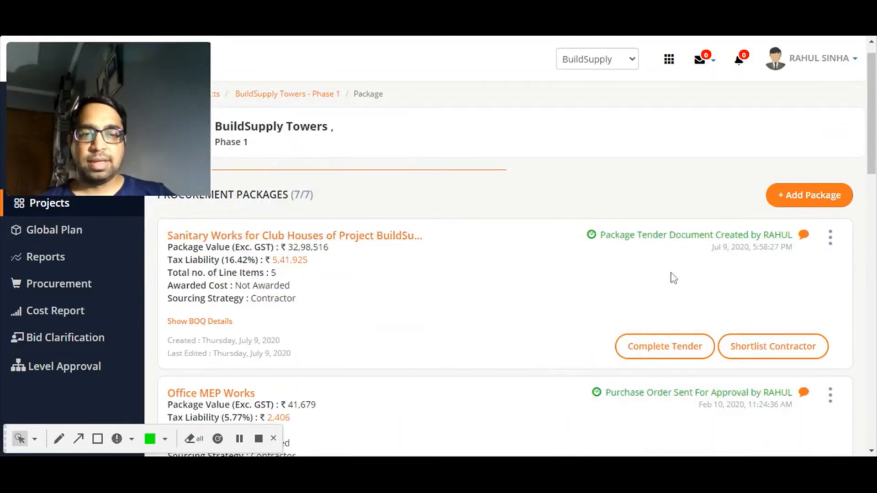
# Complete the clubhouse sanitary works tender and send it for approval with the comment "Please approve"
pyautogui.click(654, 347)
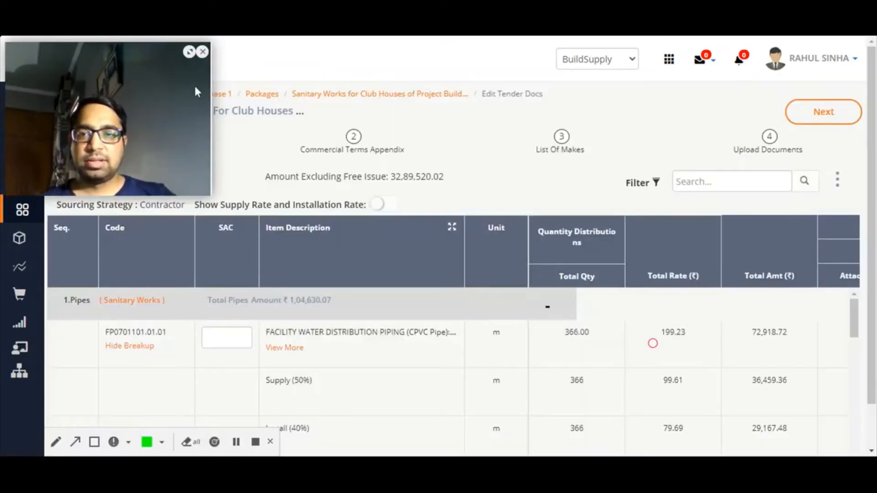
pyautogui.click(836, 112)
pyautogui.click(836, 112)
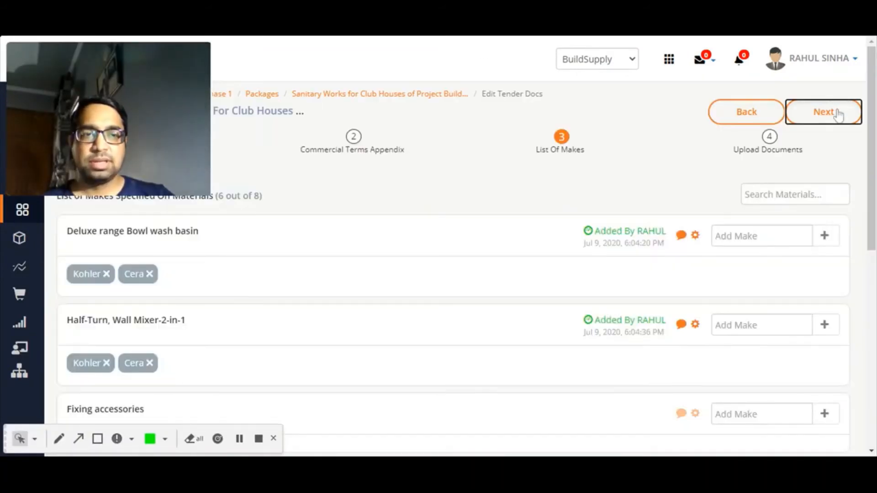
pyautogui.click(838, 113)
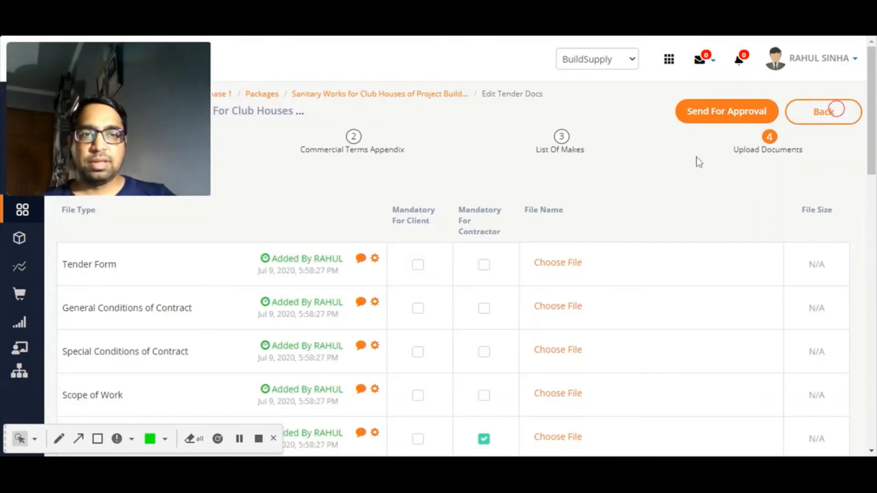
pyautogui.click(716, 123)
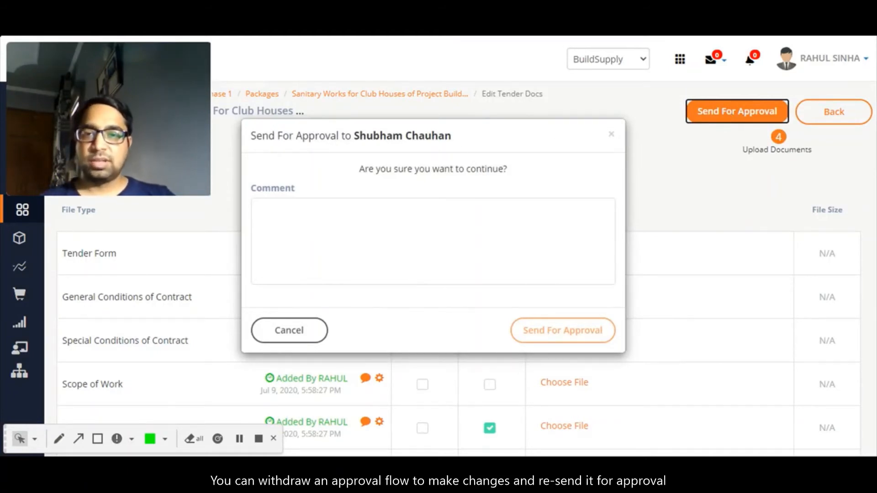
pyautogui.click(323, 219)
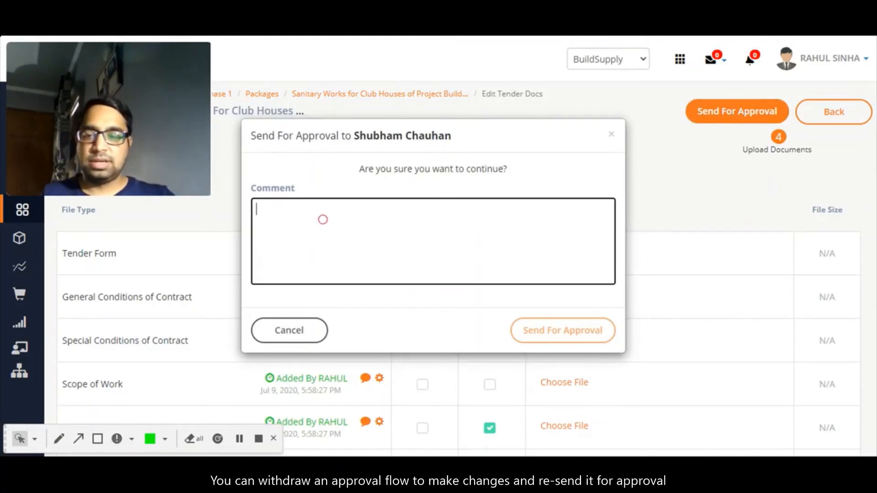
pyautogui.write('Please approve')
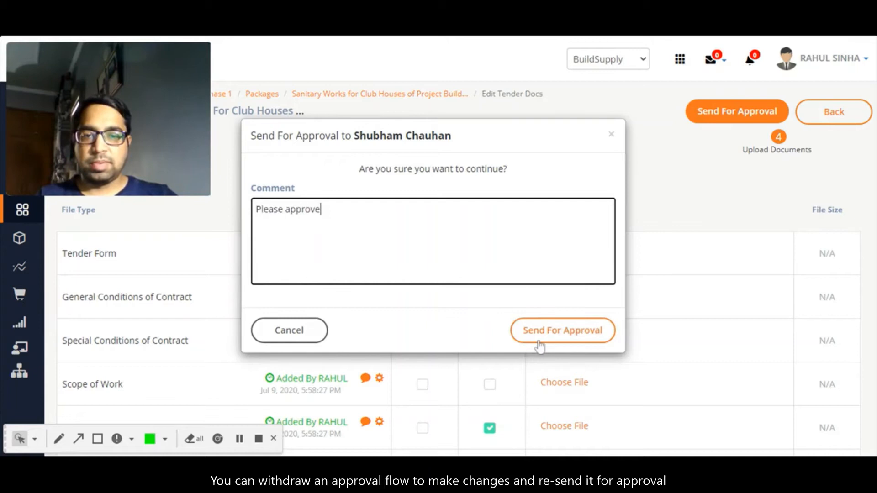
pyautogui.click(539, 343)
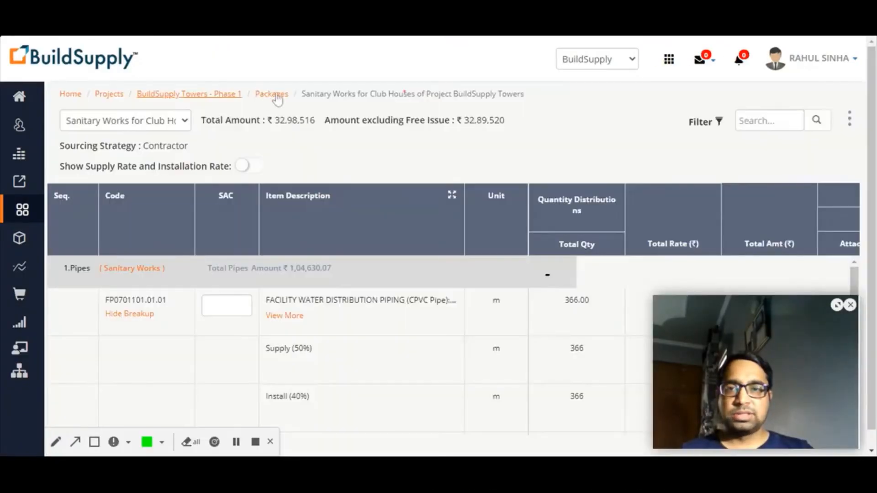
# Go back to the packages, open contractor shortlisting for the clubhouse sanitary works and review the available contractors
pyautogui.click(270, 96)
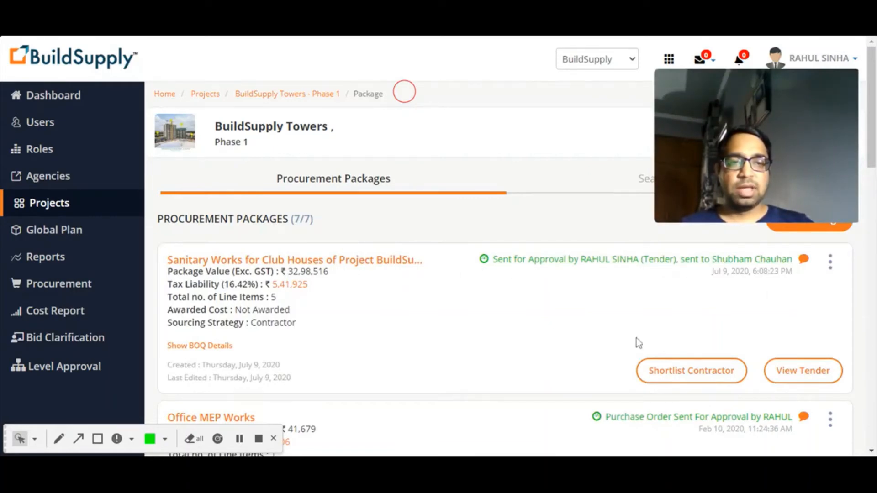
pyautogui.click(678, 372)
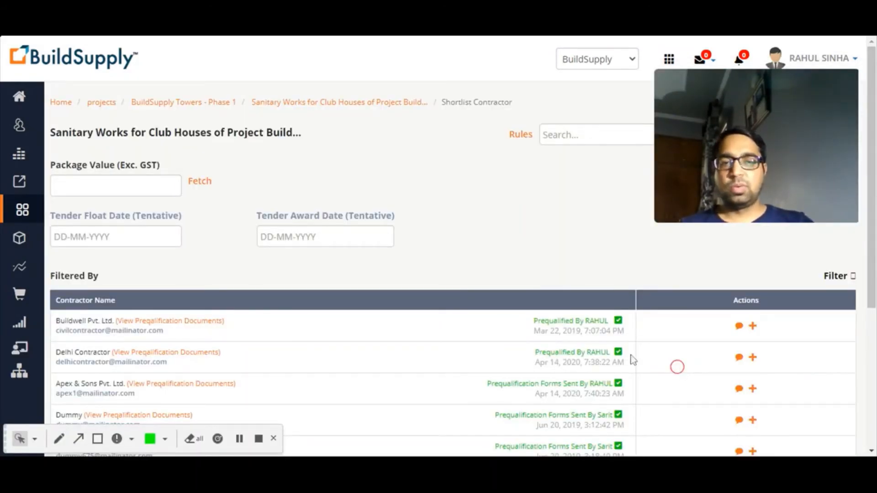
pyautogui.scroll(-5, 437, 357)
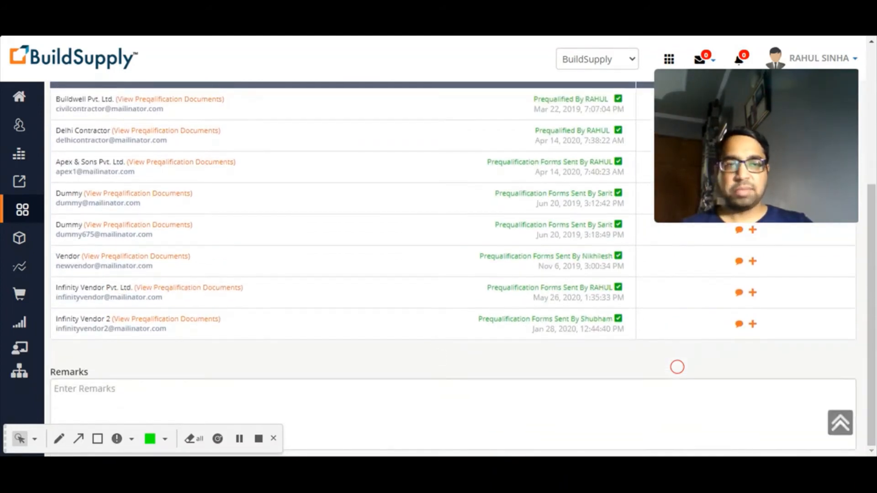
pyautogui.scroll(3, 676, 367)
pyautogui.scroll(3, 676, 367)
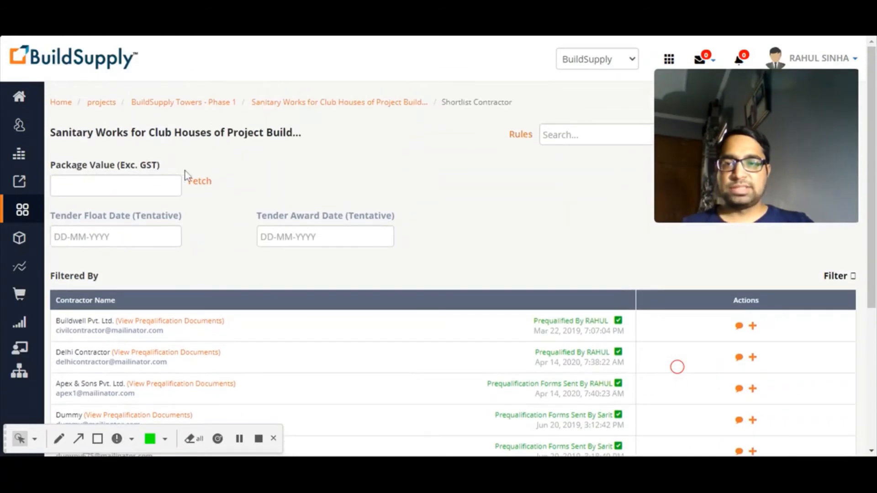
# Fetch the package value and set the tentative tender float date to 17-07-2020 and award date to 31-07-2020
pyautogui.click(198, 184)
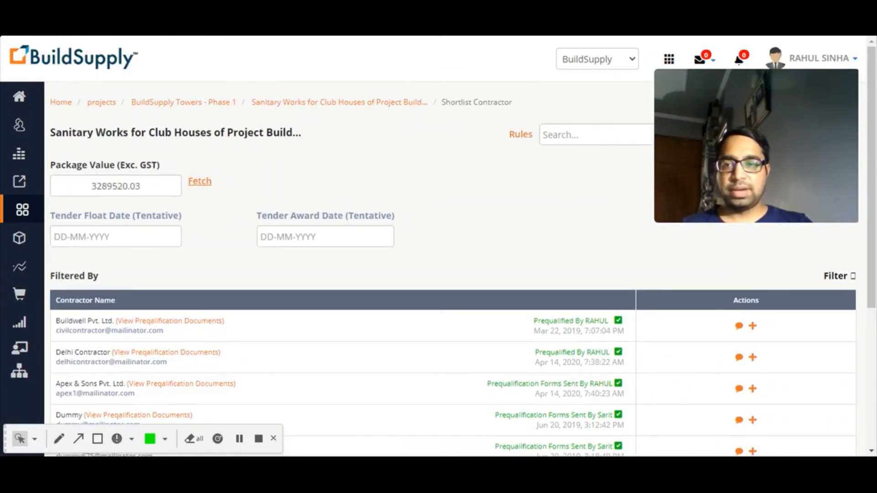
pyautogui.click(120, 232)
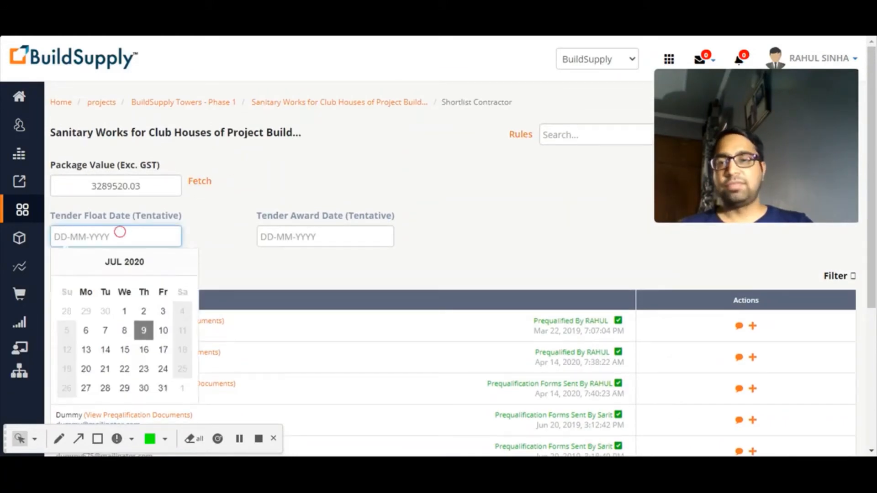
pyautogui.click(163, 349)
pyautogui.click(309, 232)
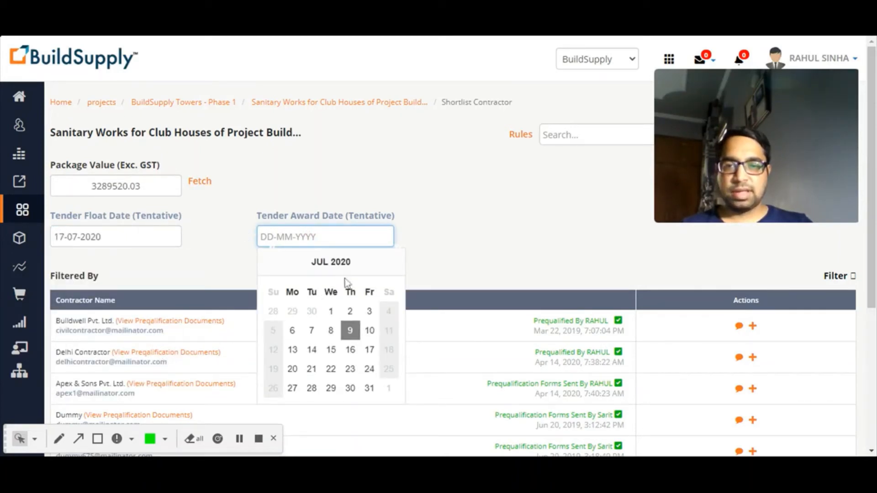
pyautogui.click(368, 388)
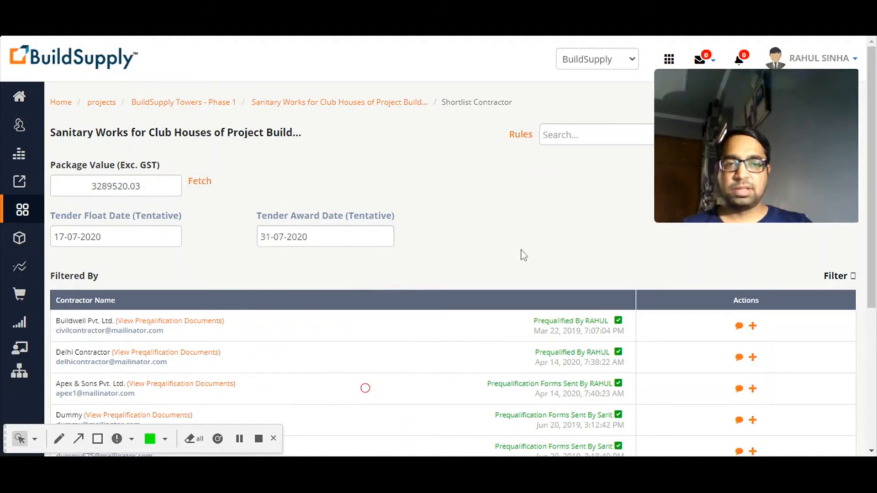
# Open the shortlisting qualification rules and examine the applied rules and the default suggested rules
pyautogui.click(520, 135)
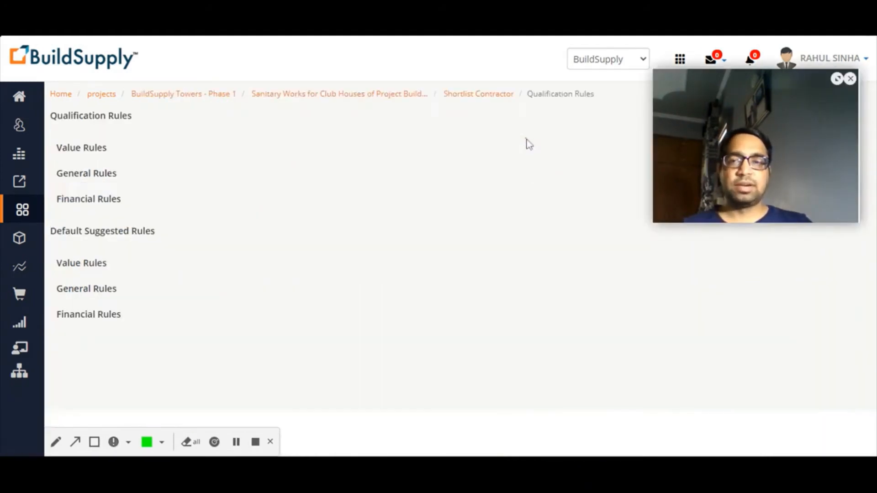
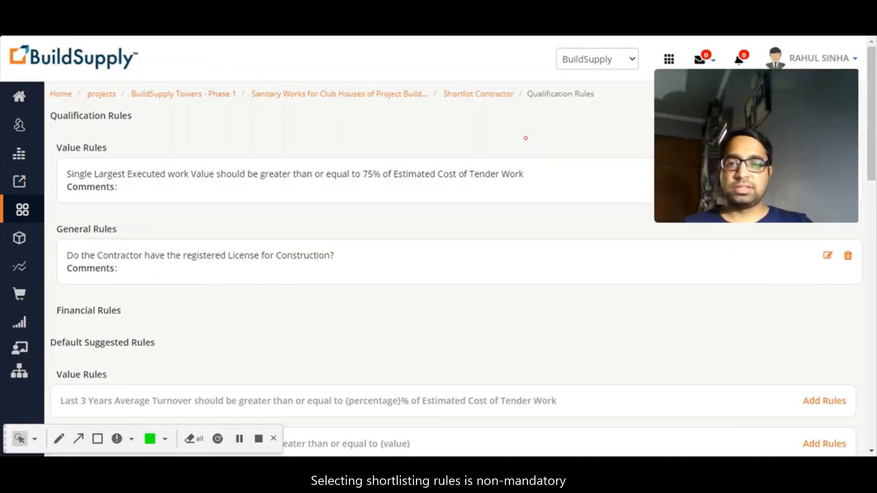
pyautogui.scroll(-4, 502, 289)
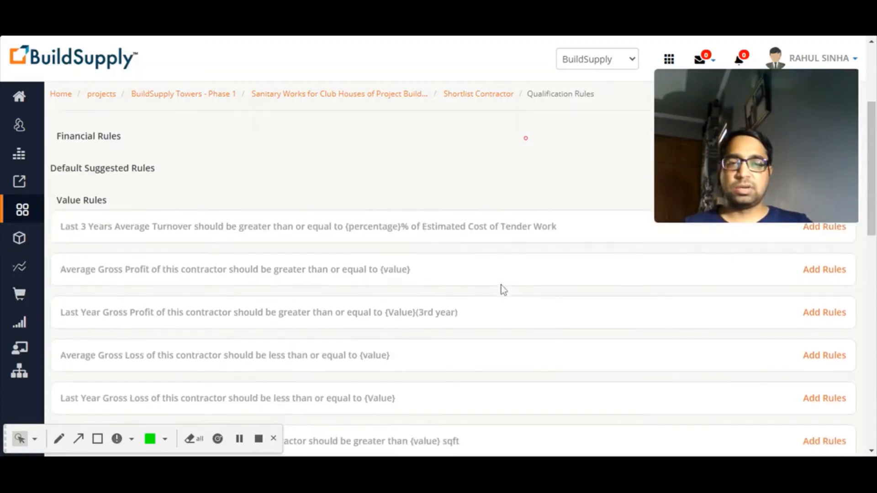
pyautogui.scroll(-3, 483, 270)
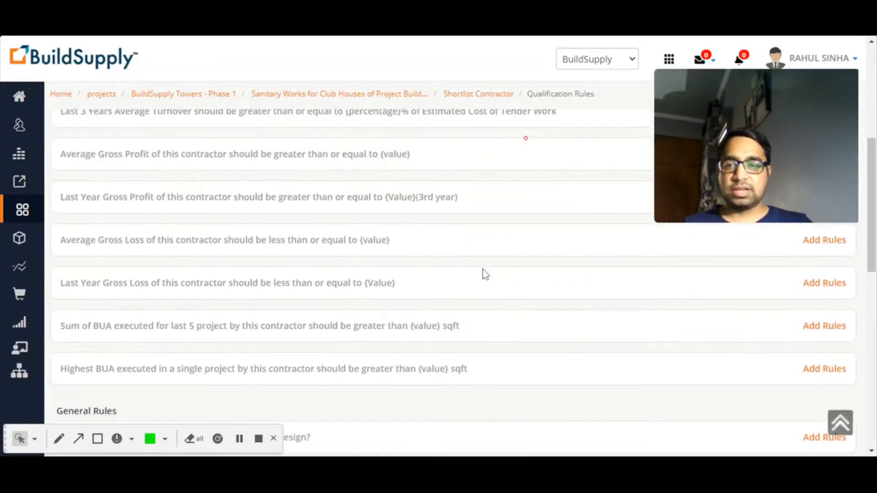
pyautogui.scroll(6, 572, 252)
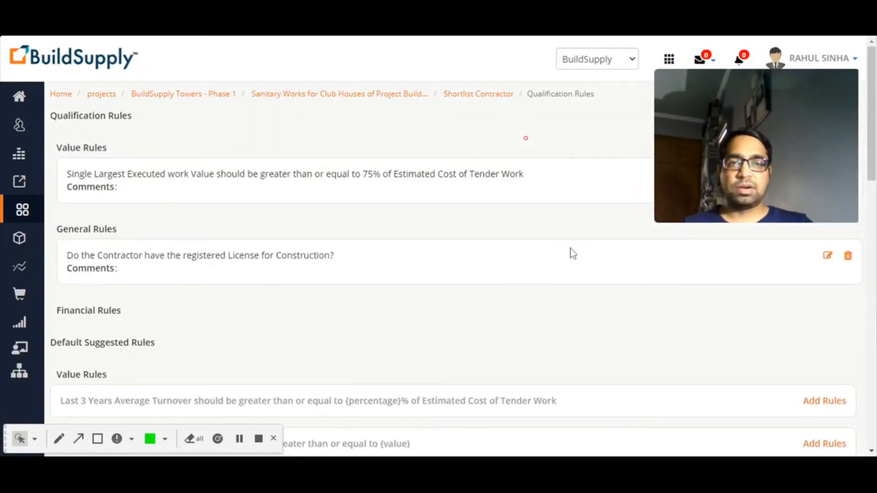
# Return to contractor shortlisting and add Buildwell Pvt. Ltd. to the shortlist with the comment "vendor rating: 8/10"
pyautogui.click(477, 96)
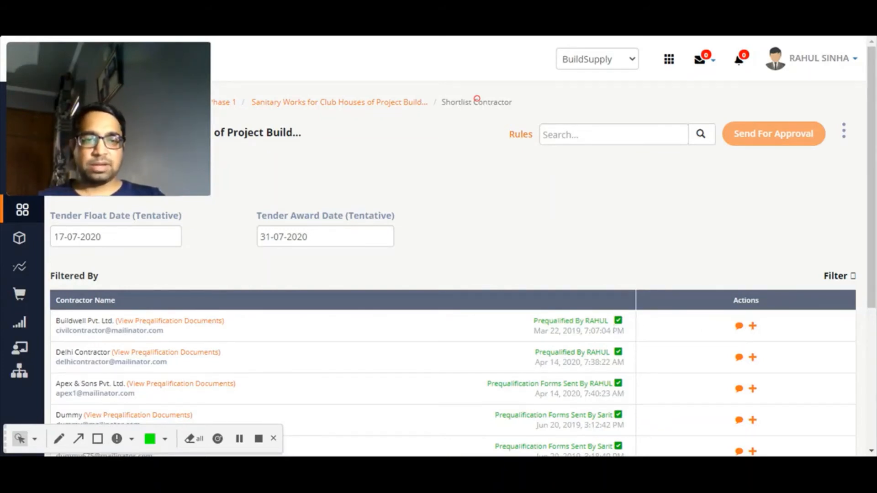
pyautogui.click(752, 327)
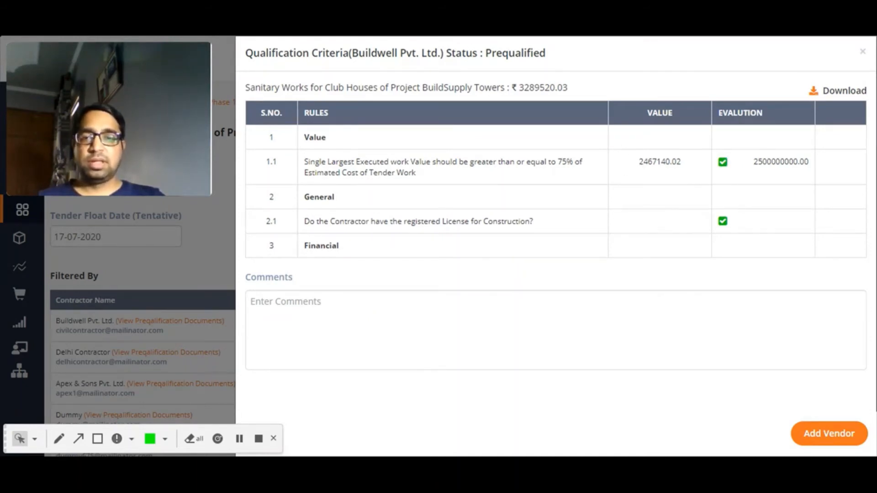
pyautogui.write('vendor rating: 8/10')
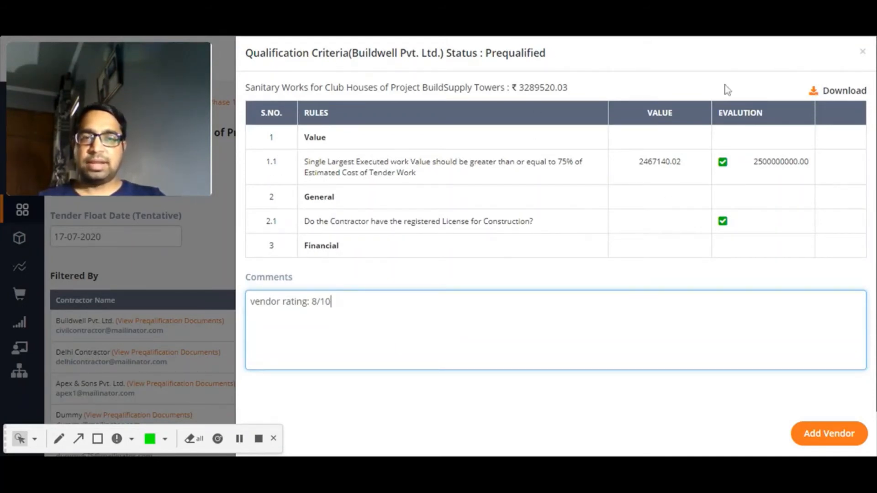
pyautogui.click(825, 434)
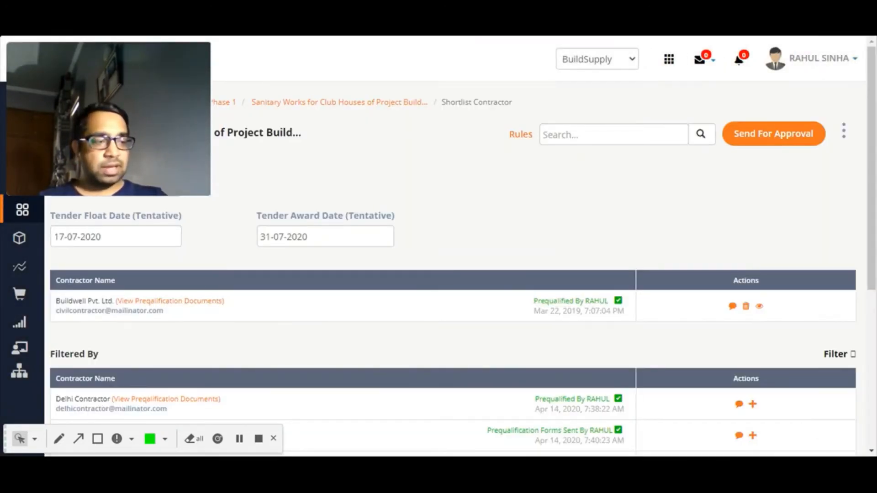
# Add Delhi Contractor to the shortlist for the clubhouse sanitary works, leaving the comments empty
pyautogui.scroll(-2, 251, 320)
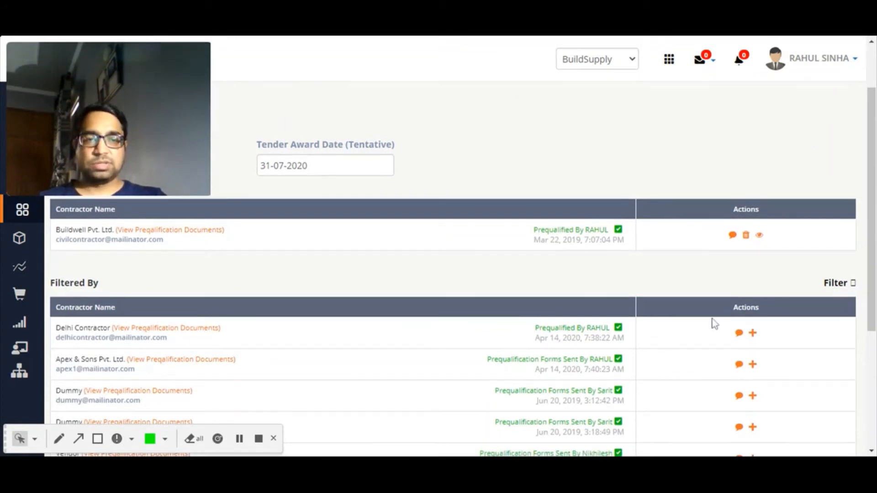
pyautogui.click(752, 335)
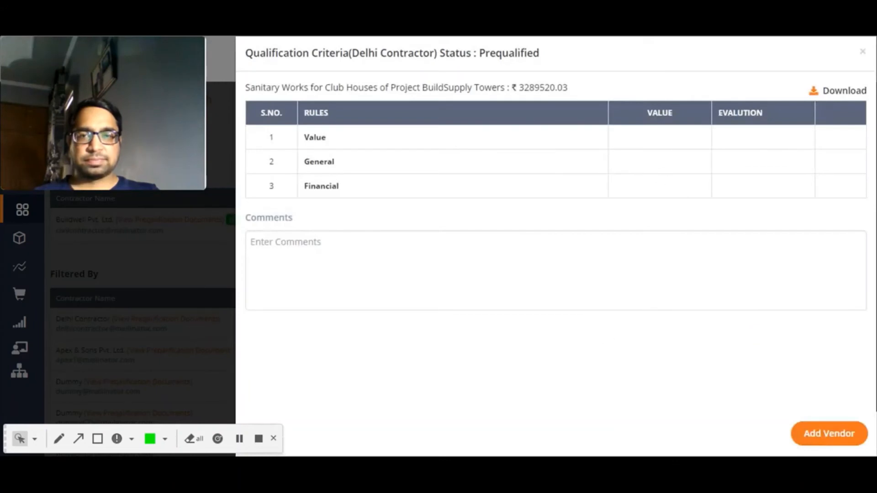
pyautogui.click(563, 264)
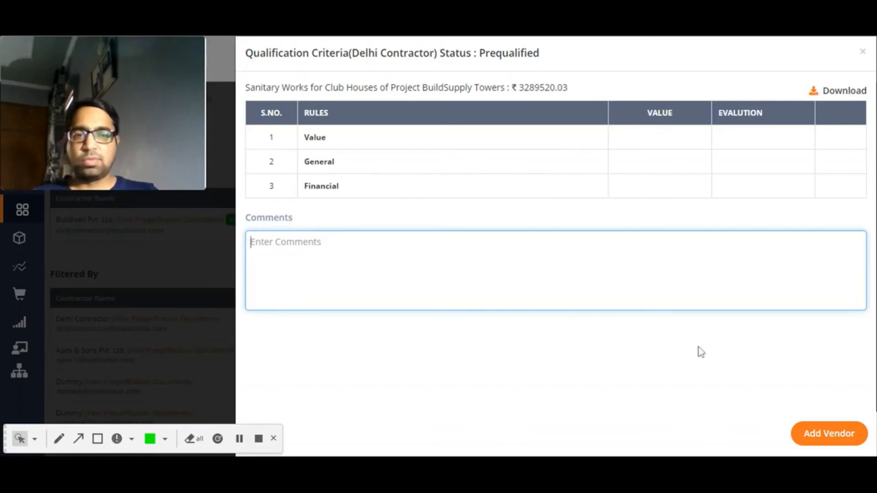
pyautogui.click(811, 432)
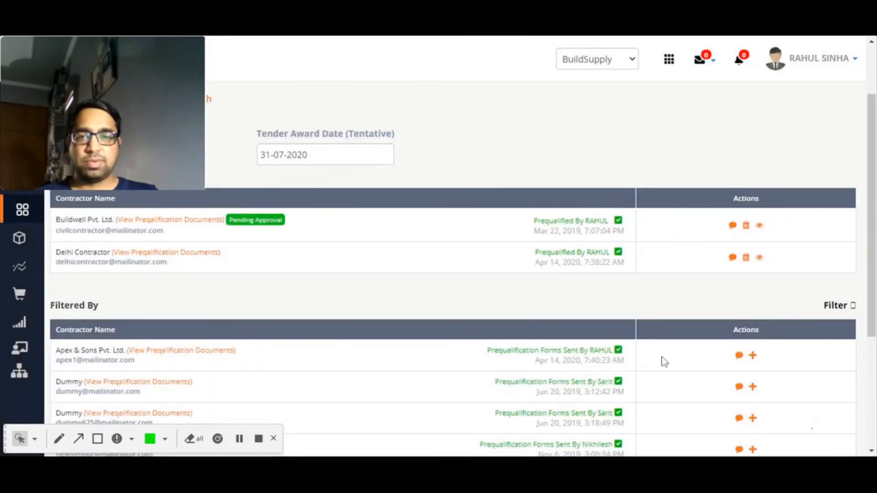
# Send the contractor shortlist for approval with the comment "Please approve"
pyautogui.scroll(2, 337, 256)
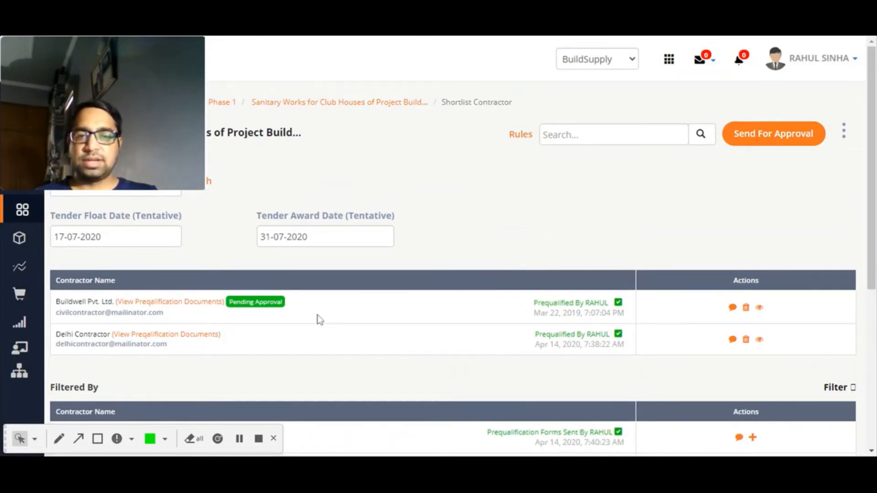
pyautogui.click(772, 139)
pyautogui.click(407, 203)
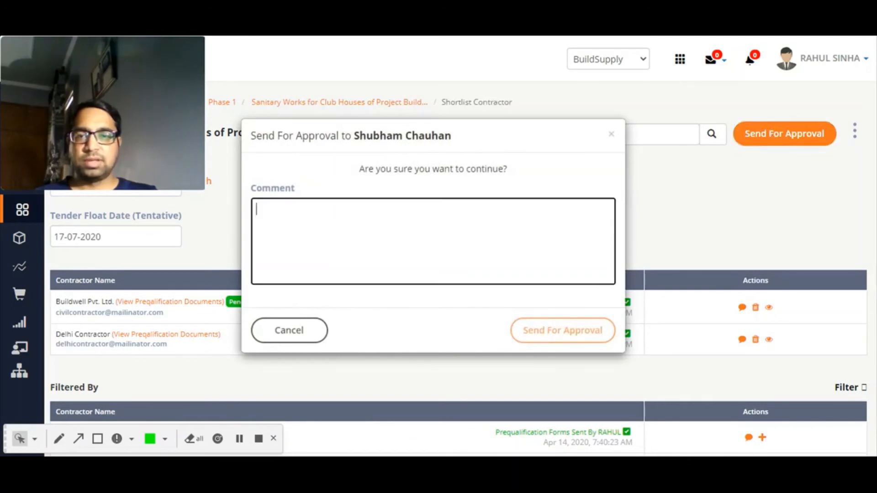
pyautogui.write('Pleas')
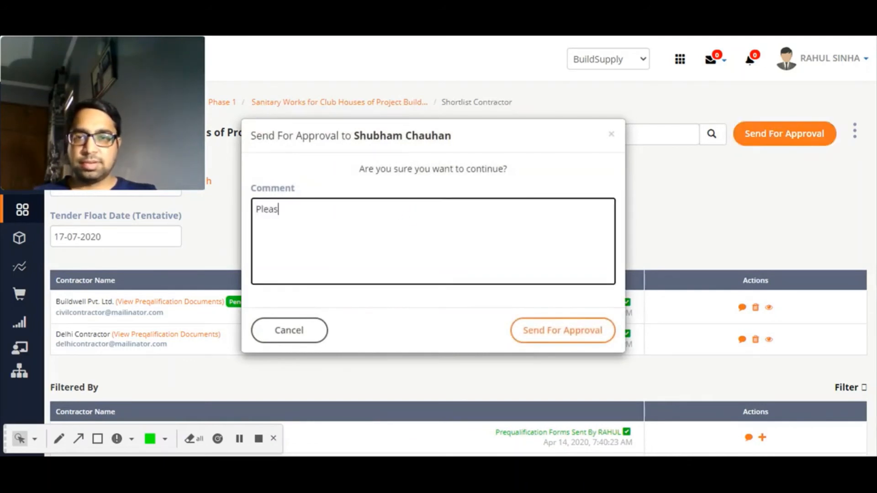
pyautogui.write('e approve')
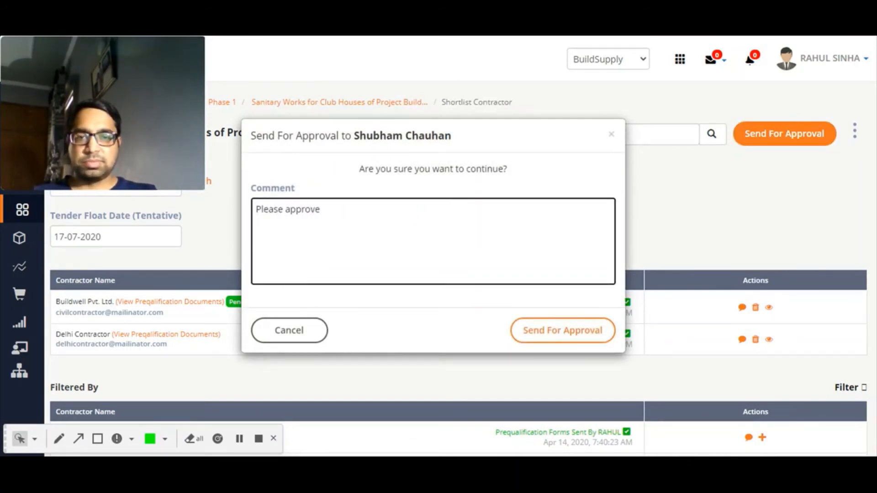
pyautogui.click(524, 330)
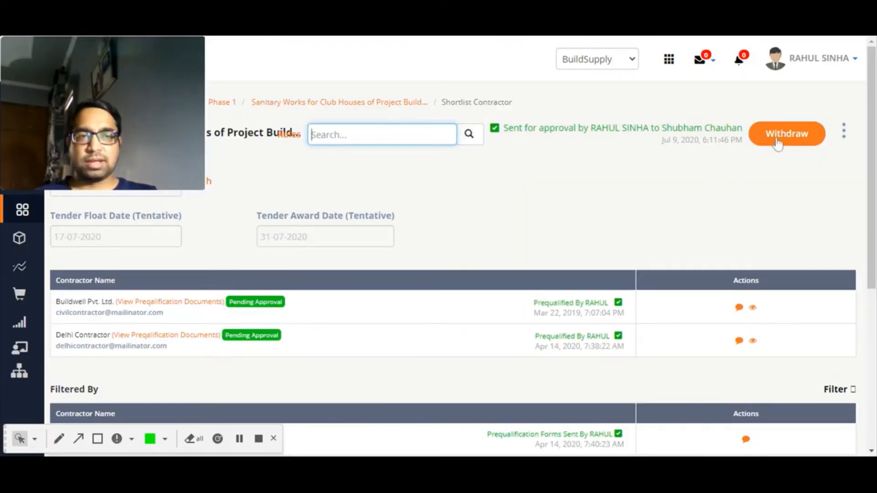
# Return to the procurement packages and view the package trail of the clubhouse sanitary works package
pyautogui.click(377, 103)
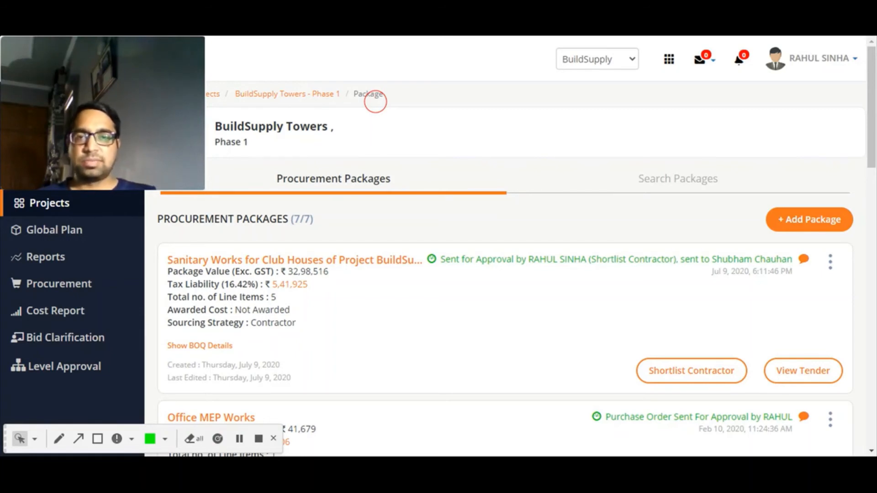
pyautogui.click(830, 262)
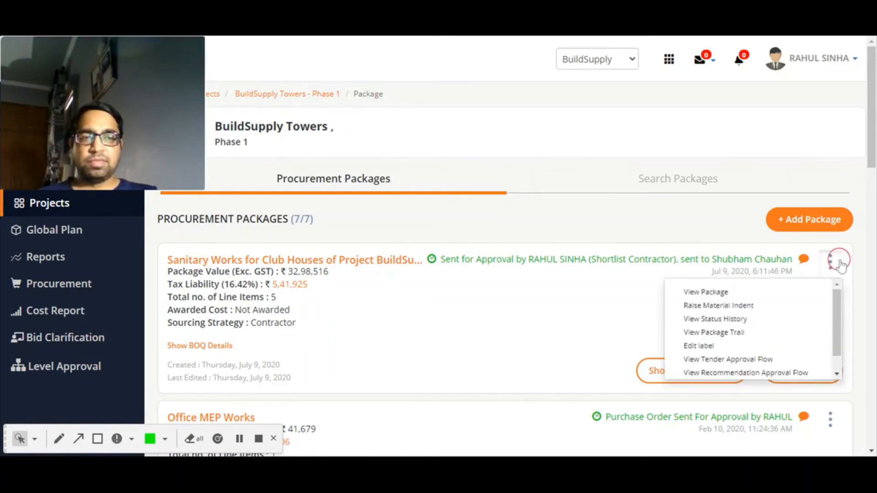
pyautogui.click(727, 334)
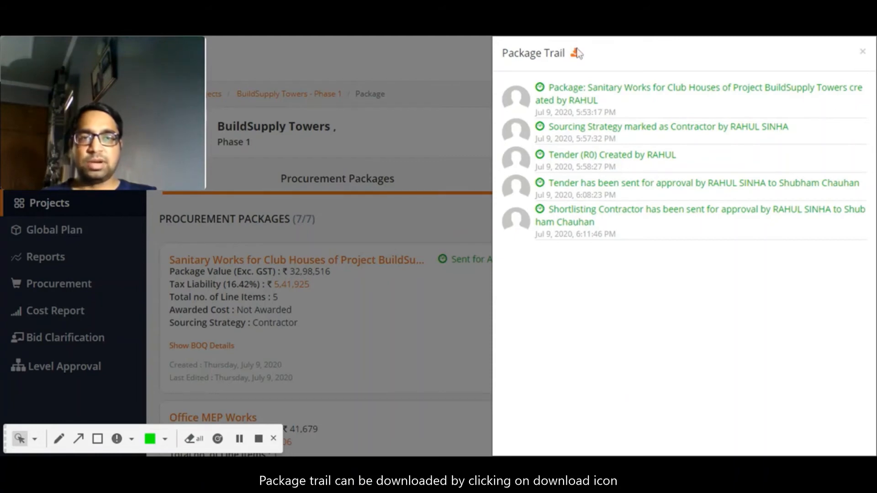
pyautogui.click(862, 54)
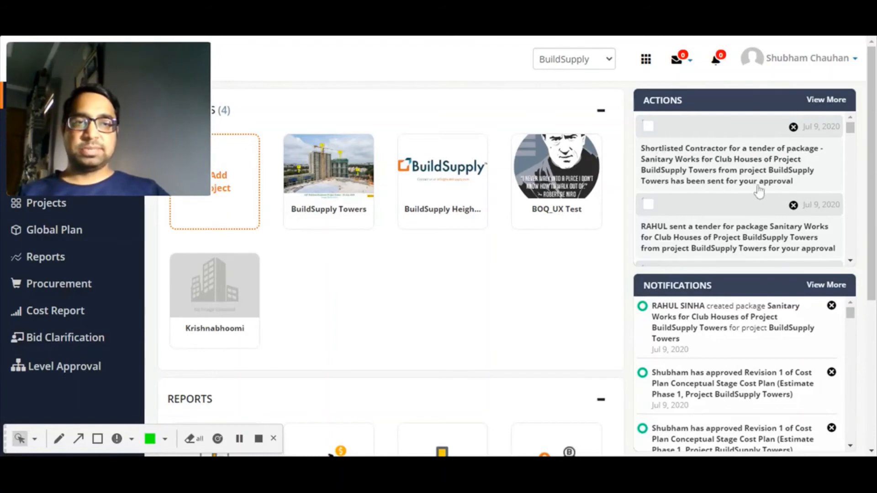
# From the approver's dashboard, open the BuildSupply Towers procurement packages and start approving the clubhouse sanitary works tender documents
pyautogui.scroll(-2, 759, 192)
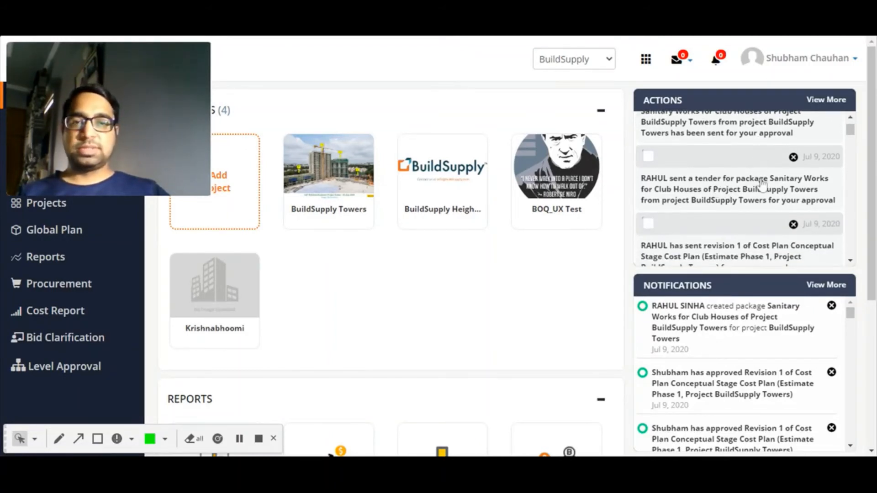
pyautogui.scroll(2, 740, 190)
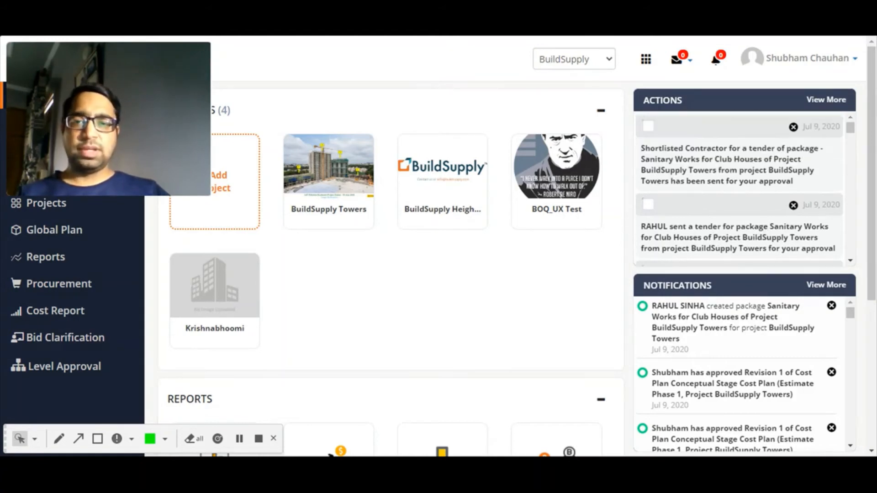
pyautogui.click(348, 165)
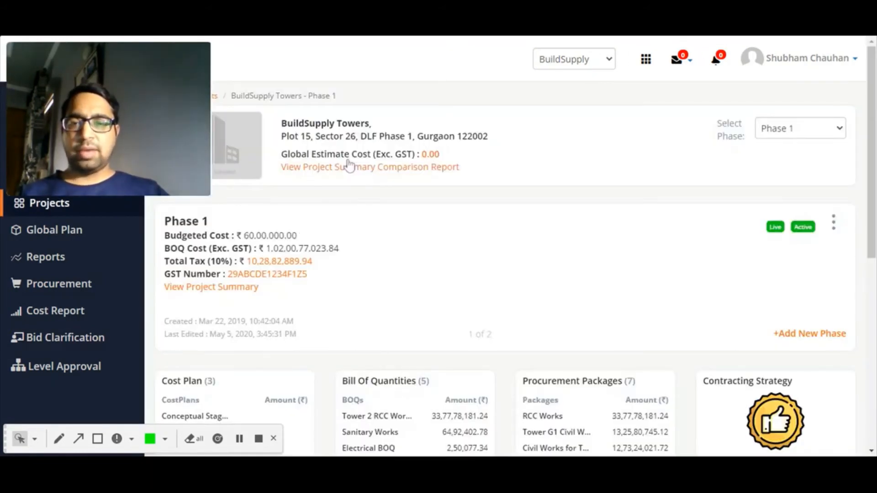
pyautogui.scroll(-3, 513, 266)
pyautogui.click(573, 303)
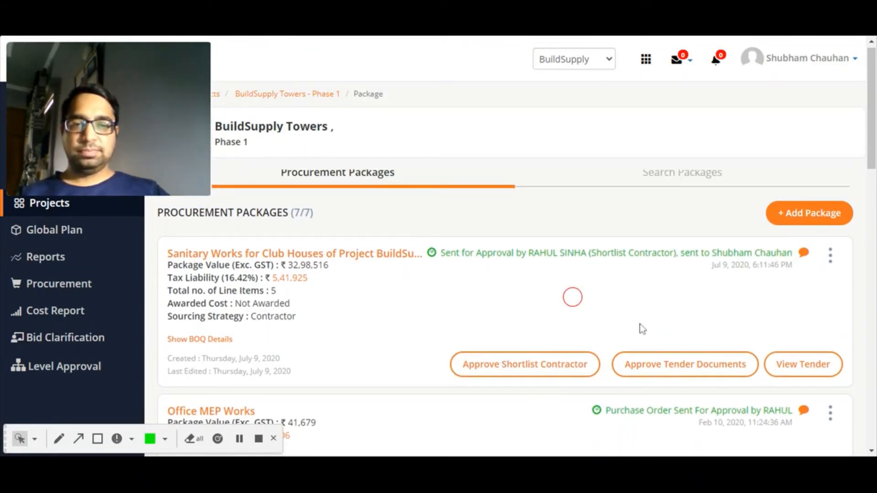
pyautogui.click(687, 367)
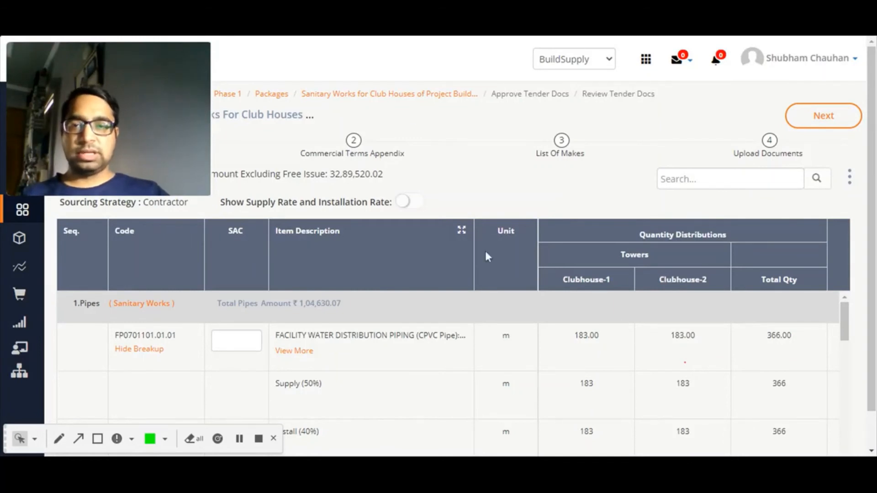
# Review the tender's line items, including the clubhouse quantities, rates, amounts and attached images
pyautogui.moveTo(142, 111); pyautogui.dragTo(165, 313)
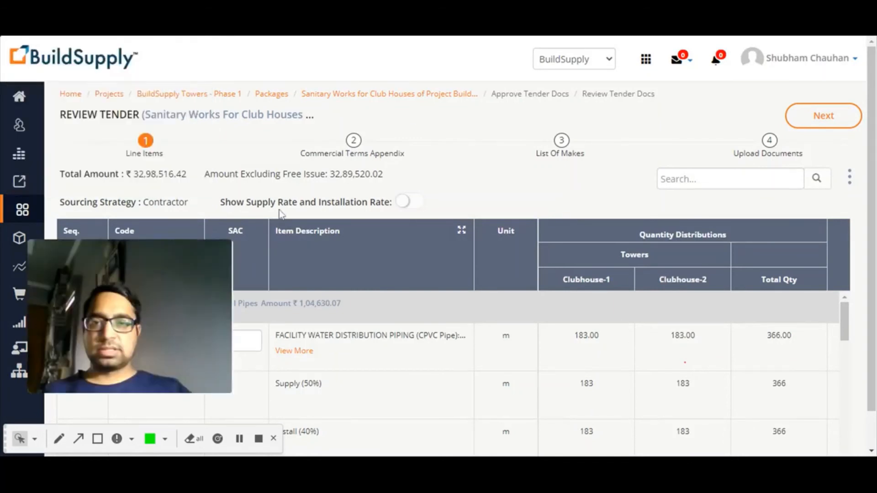
pyautogui.moveTo(205, 249); pyautogui.dragTo(181, 72)
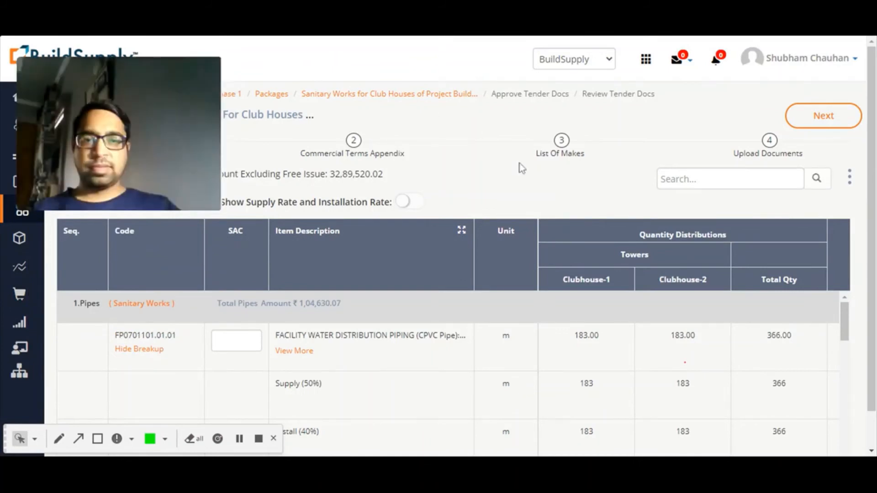
pyautogui.scroll(-15, 612, 331)
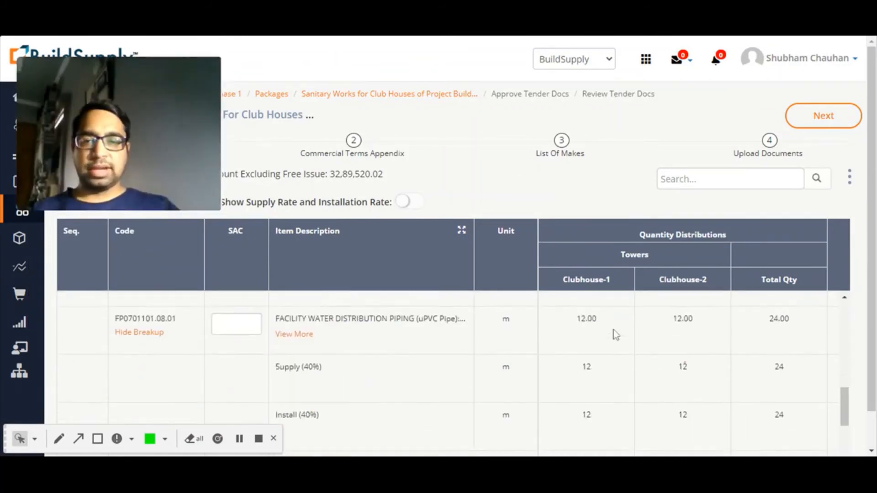
pyautogui.scroll(10, 613, 330)
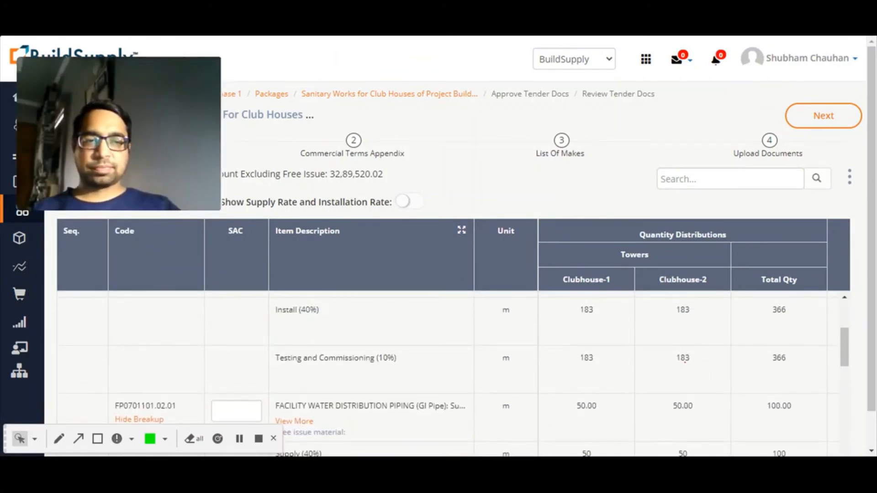
pyautogui.scroll(-12, 684, 362)
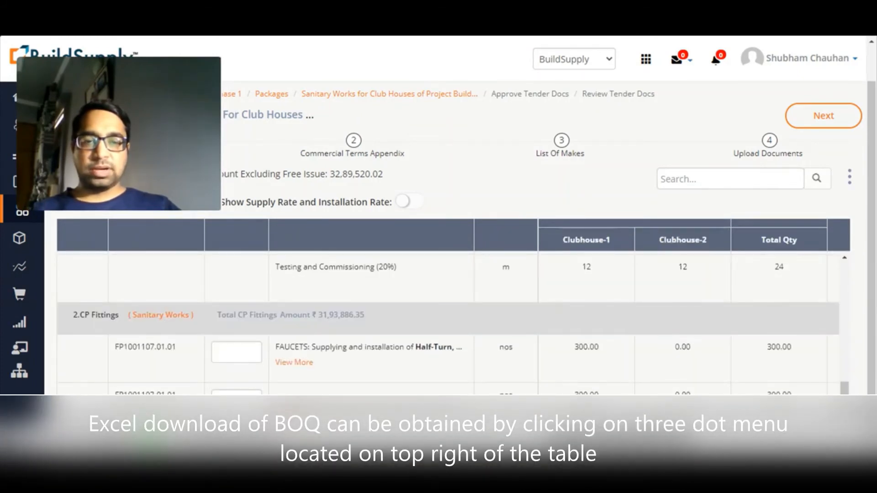
pyautogui.moveTo(669, 437); pyautogui.dragTo(822, 437)
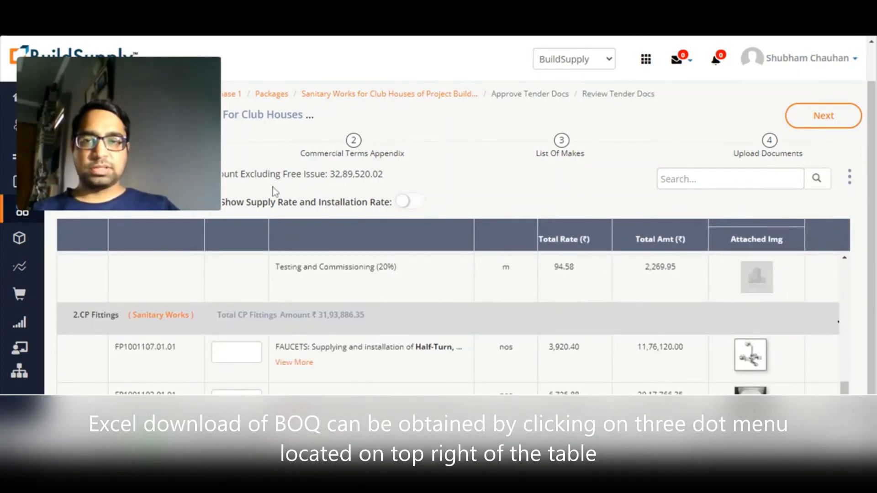
pyautogui.moveTo(186, 133); pyautogui.dragTo(211, 356)
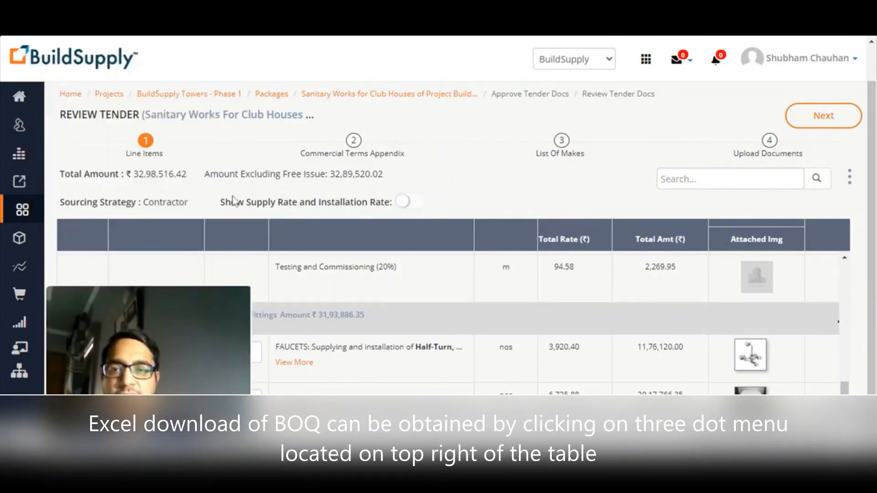
pyautogui.moveTo(182, 296); pyautogui.dragTo(169, 94)
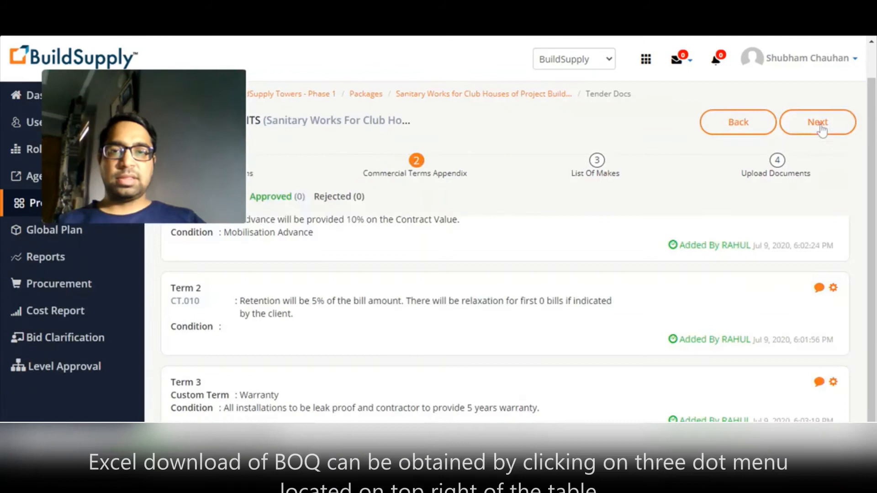
# Proceed to the commercial terms appendix and approve all of its terms
pyautogui.click(820, 122)
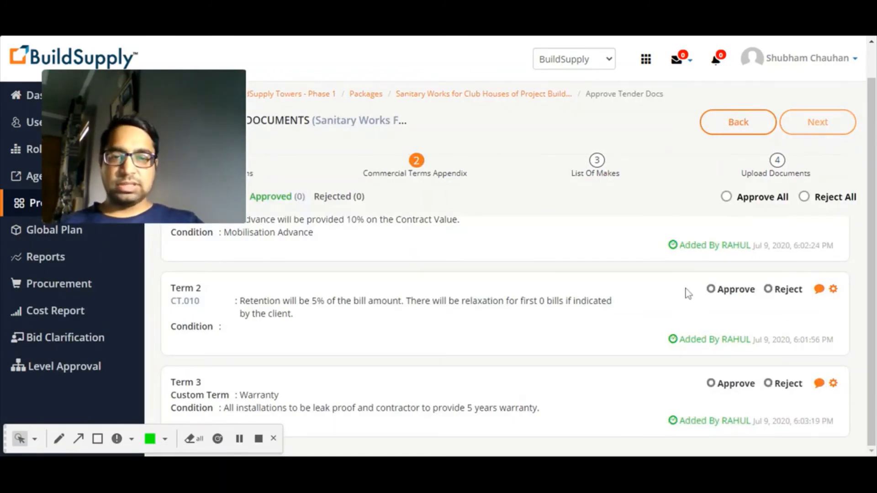
pyautogui.click(726, 196)
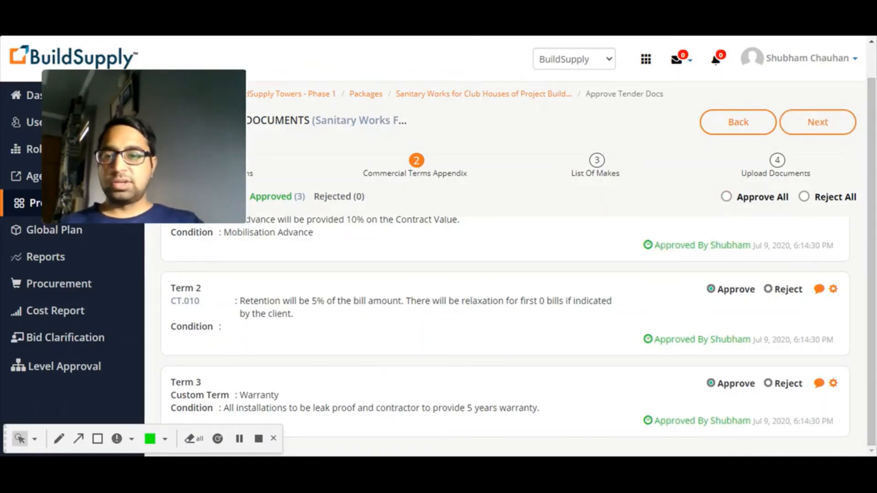
pyautogui.scroll(1, 287, 241)
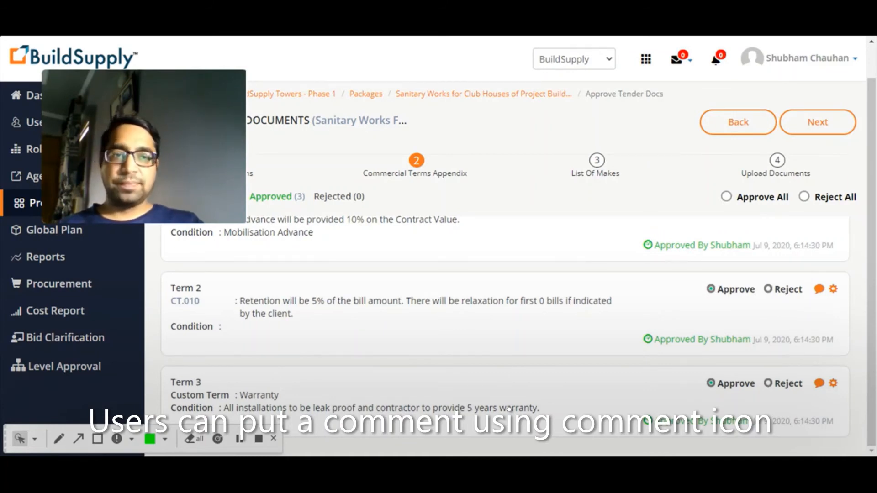
# Review and approve all materials in the list of makes, and proceed to the tender's uploaded documents
pyautogui.click(809, 126)
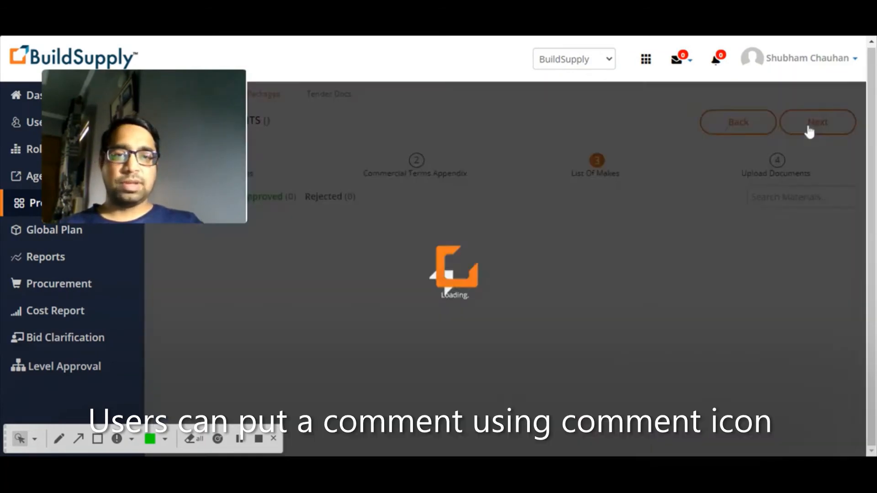
pyautogui.scroll(1, 561, 278)
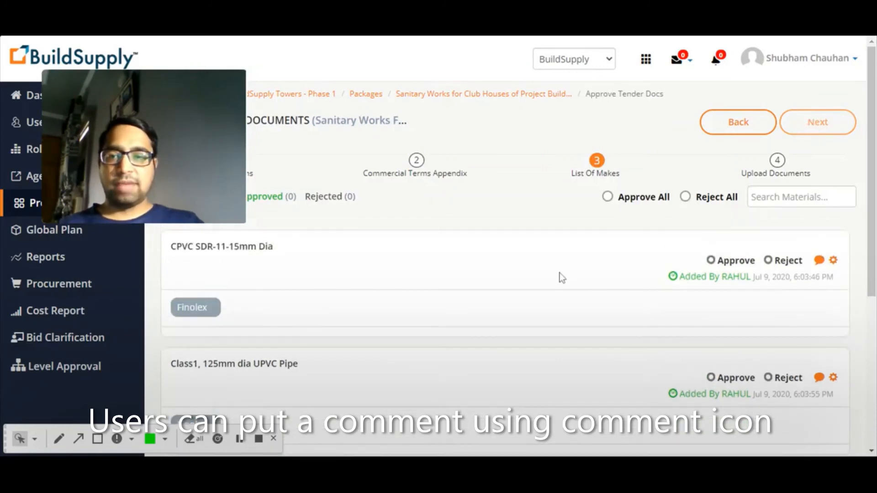
pyautogui.scroll(-5, 561, 277)
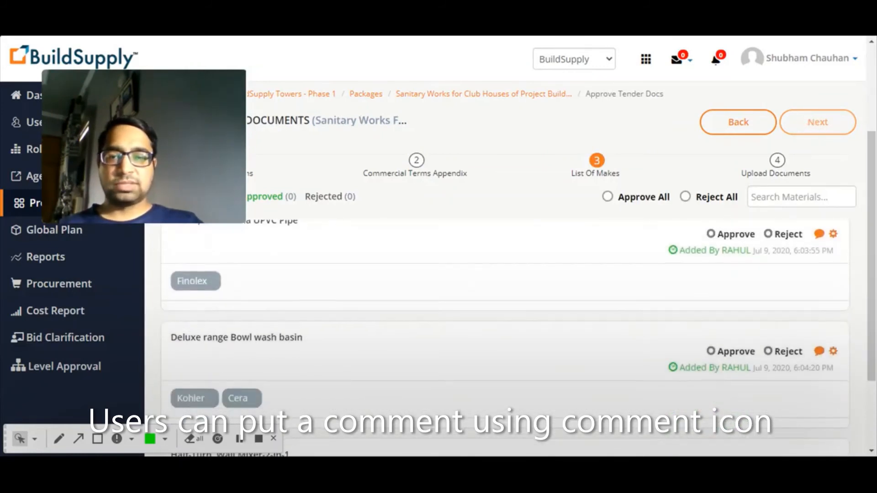
pyautogui.scroll(5, 505, 319)
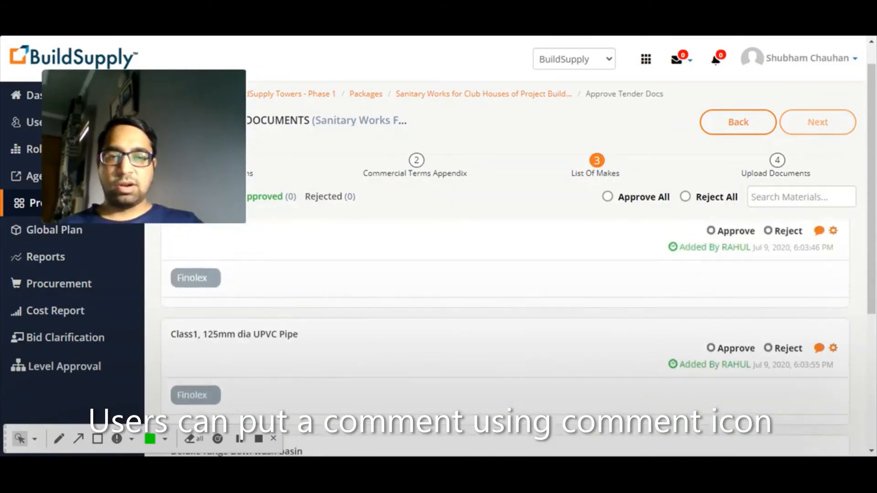
pyautogui.click(625, 201)
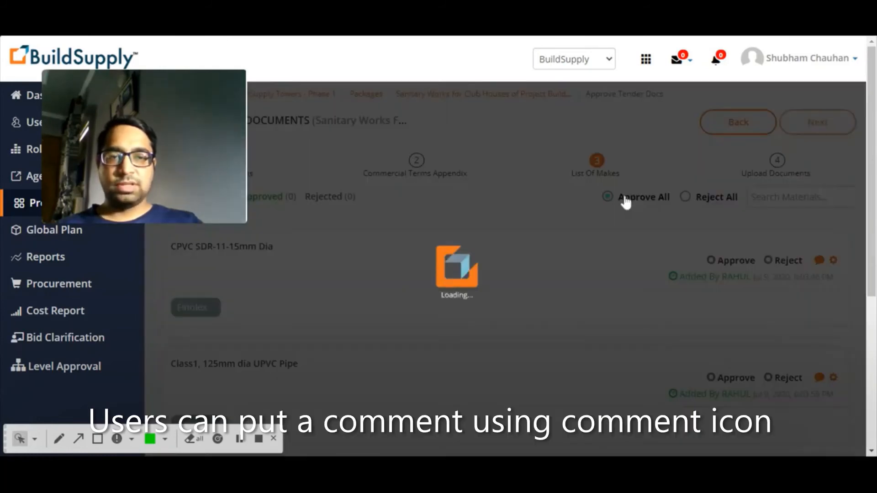
pyautogui.click(819, 127)
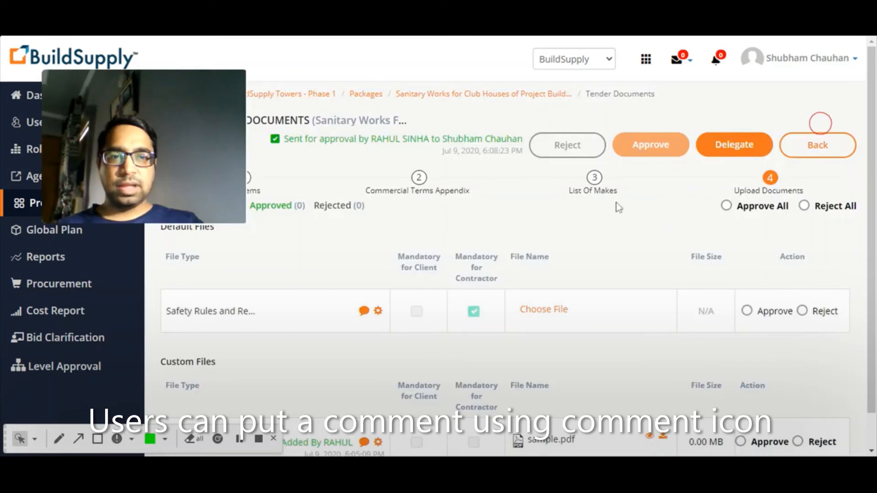
# Review the uploaded documents and approve both the Drawings file and the safety rules file
pyautogui.scroll(-1, 462, 312)
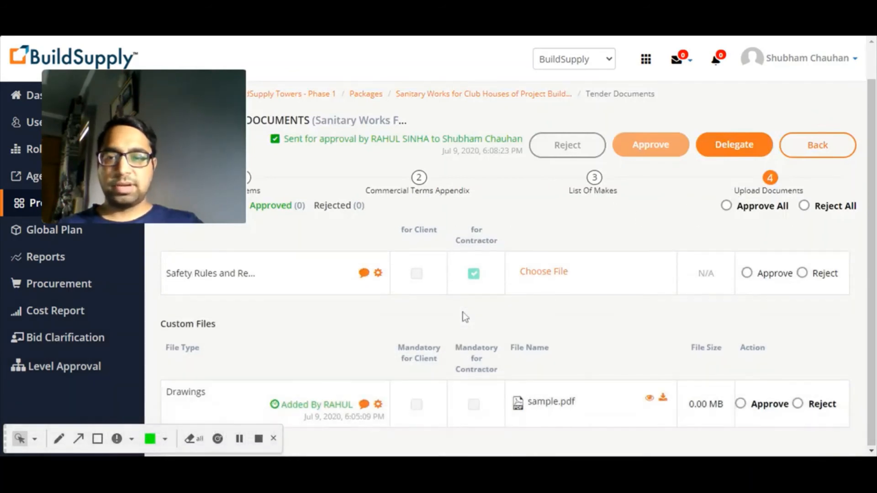
pyautogui.scroll(1, 462, 311)
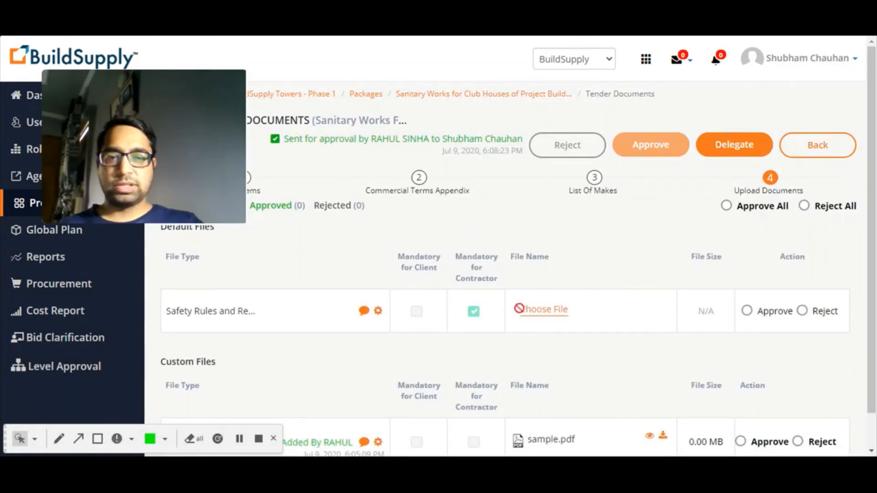
pyautogui.scroll(-1, 518, 308)
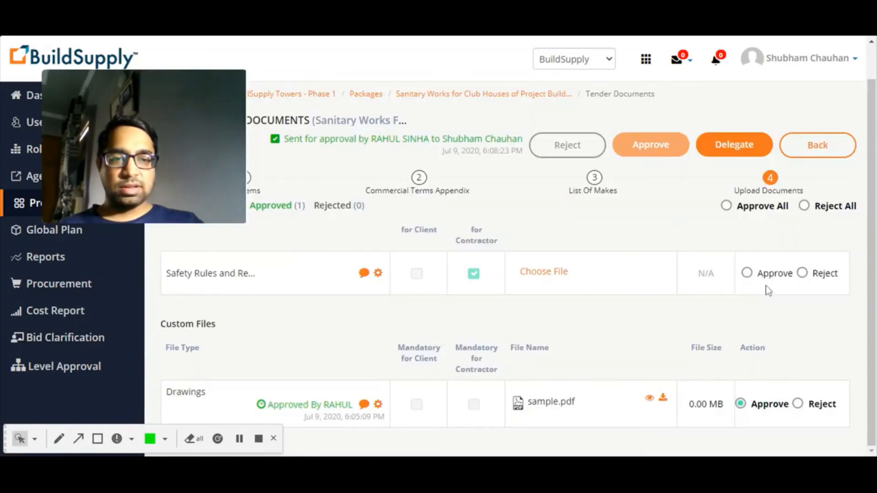
pyautogui.click(747, 274)
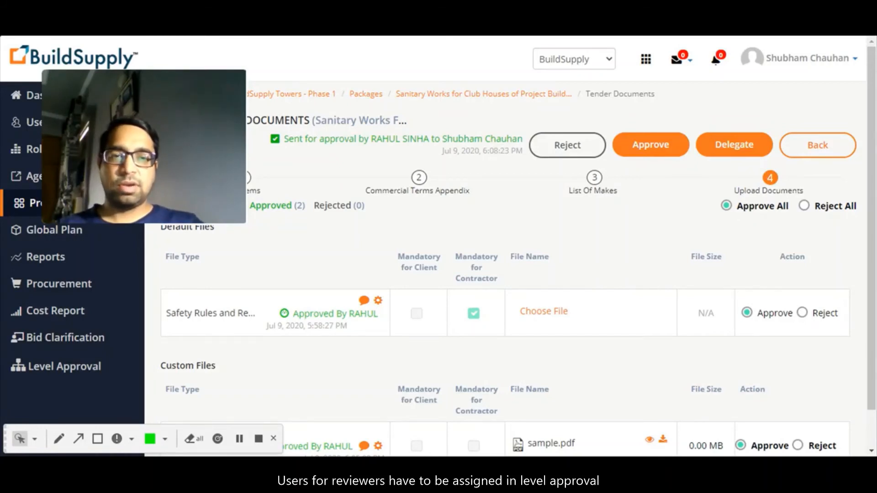
# Approve the clubhouse sanitary works tender with the comment "Ok. Approved"
pyautogui.click(650, 145)
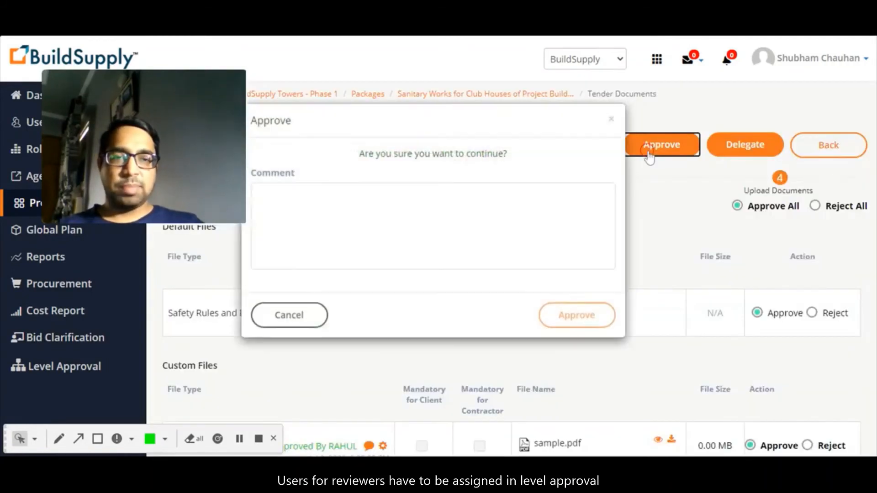
pyautogui.click(450, 224)
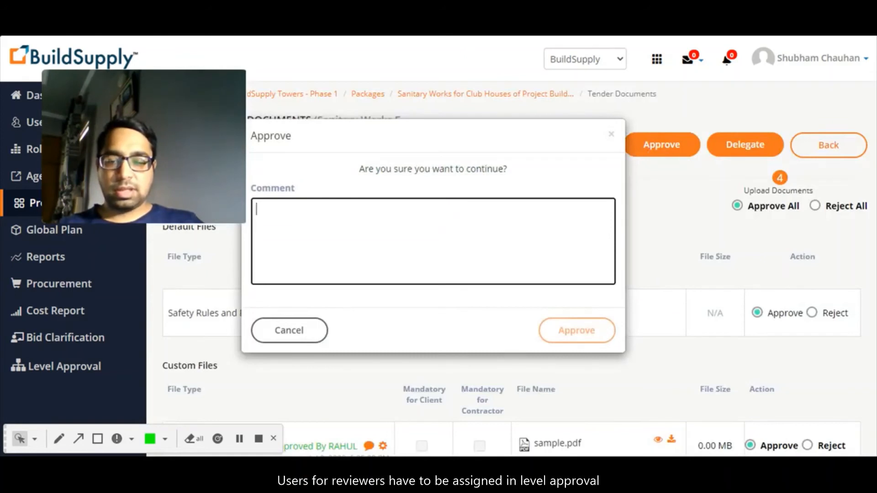
pyautogui.write('Ok. Ap')
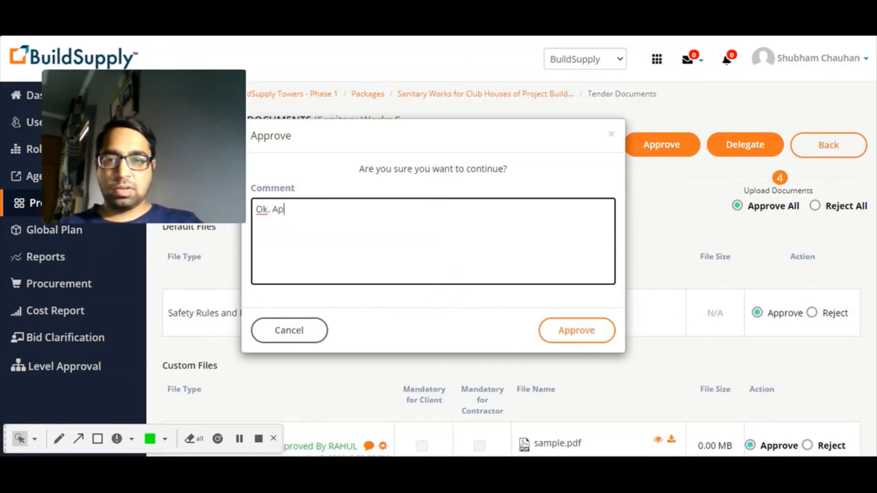
pyautogui.write('proved')
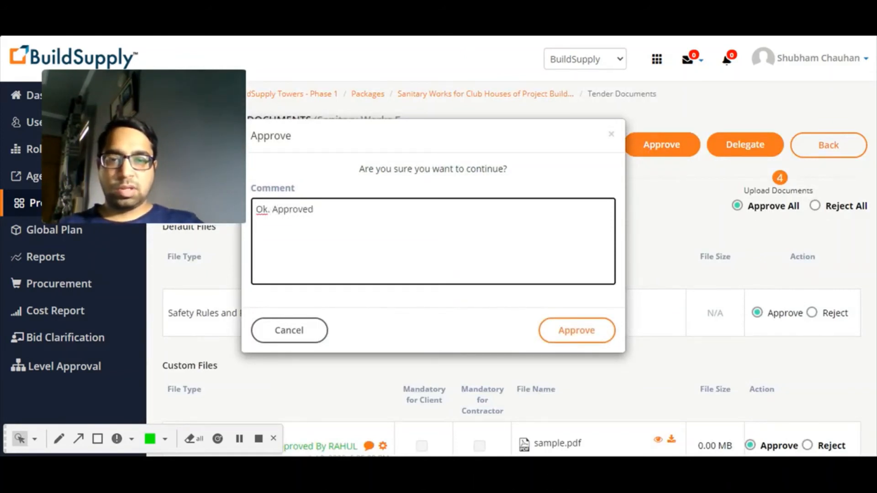
pyautogui.click(577, 339)
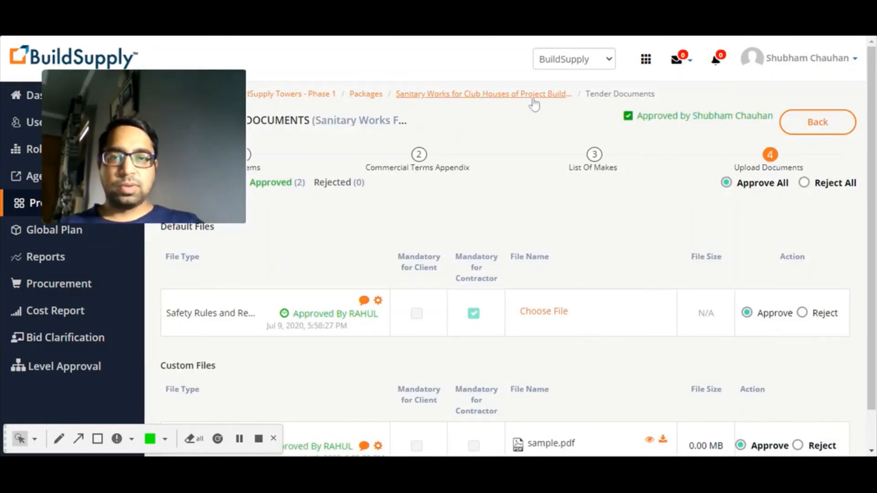
# Return to the procurement packages and view the tender approval flow of the clubhouse sanitary works package
pyautogui.click(377, 94)
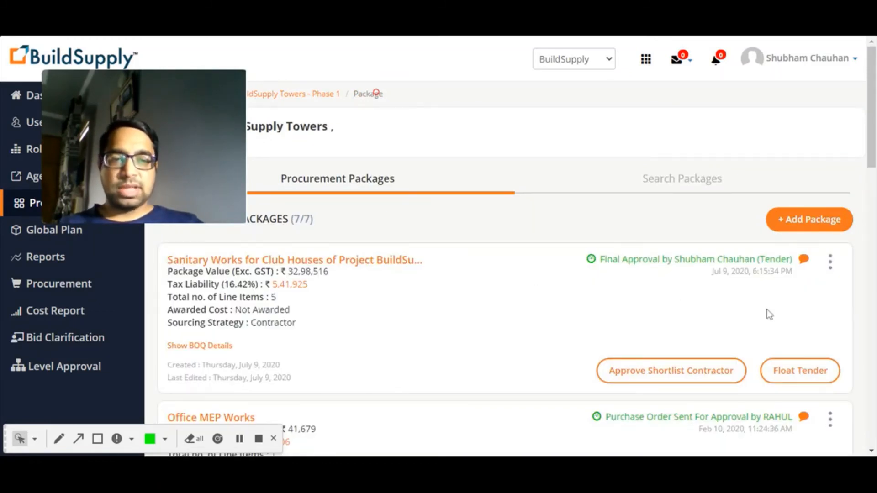
pyautogui.click(832, 264)
pyautogui.scroll(-1, 809, 308)
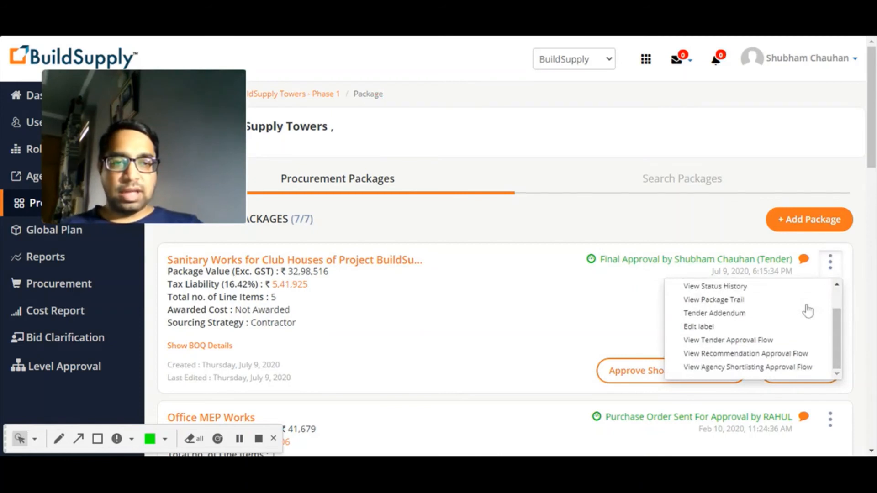
pyautogui.click(725, 341)
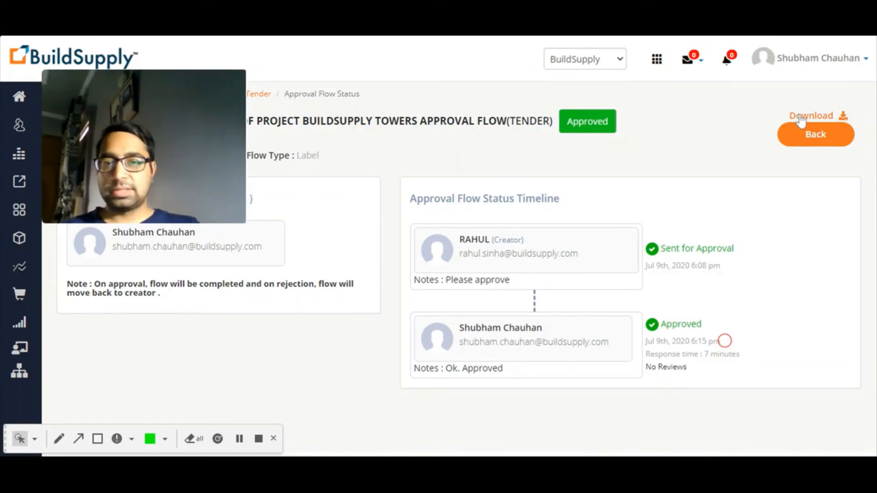
# Go back to the procurement packages and view the clubhouse sanitary works package's agency shortlisting approval flow
pyautogui.click(262, 94)
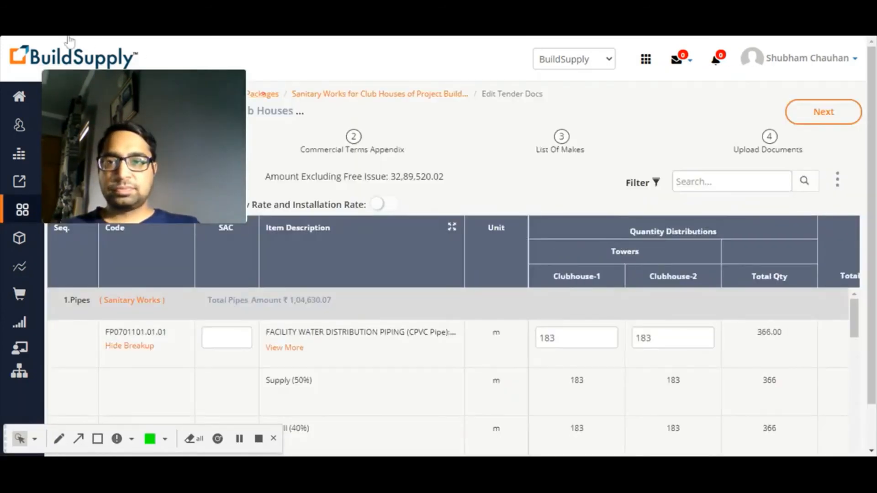
pyautogui.hotkey('alt', 'Left')
pyautogui.hotkey('alt', 'Left')
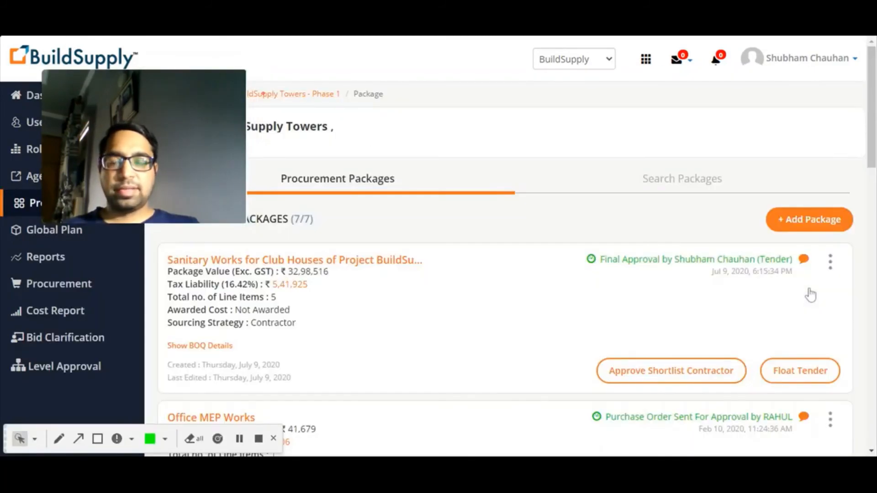
pyautogui.click(830, 263)
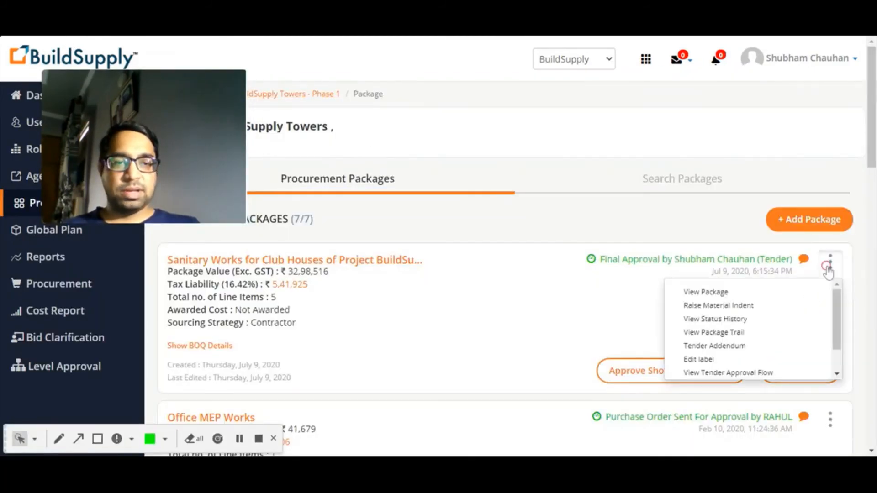
pyautogui.scroll(-1, 772, 341)
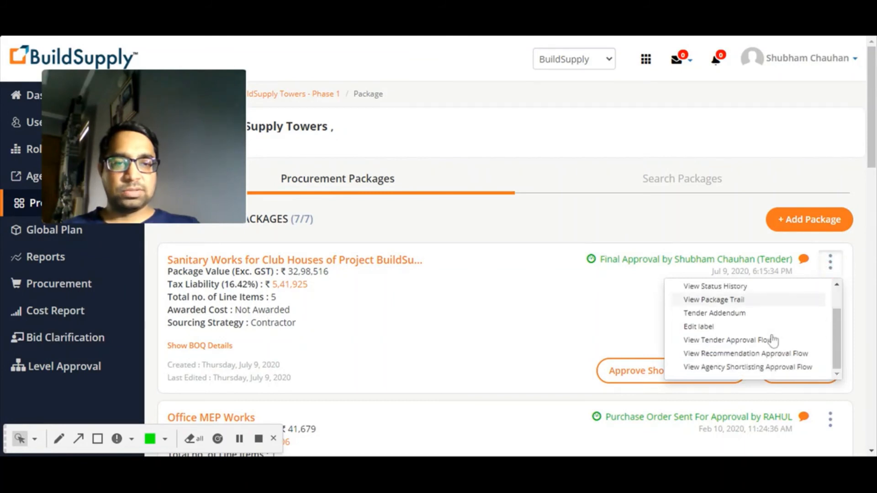
pyautogui.click(716, 369)
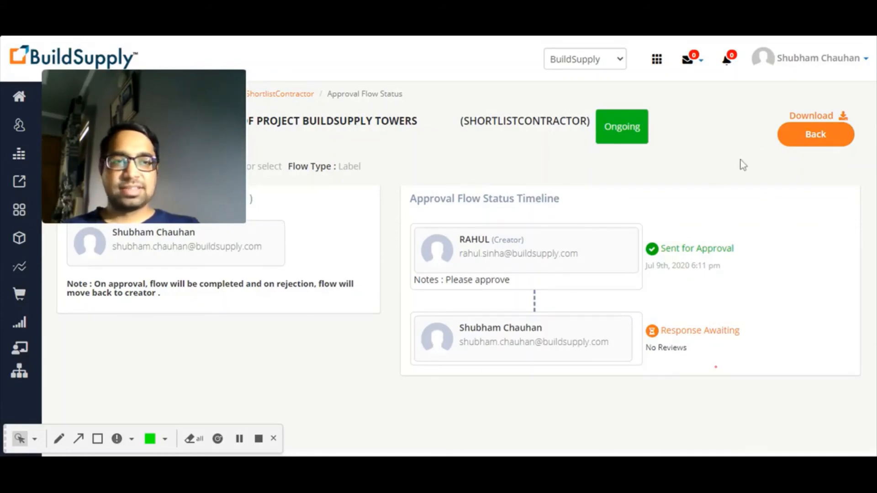
# Go from the approval flow to the contractor shortlist, mark all contractors as approved and enter the remark "ok"
pyautogui.click(800, 144)
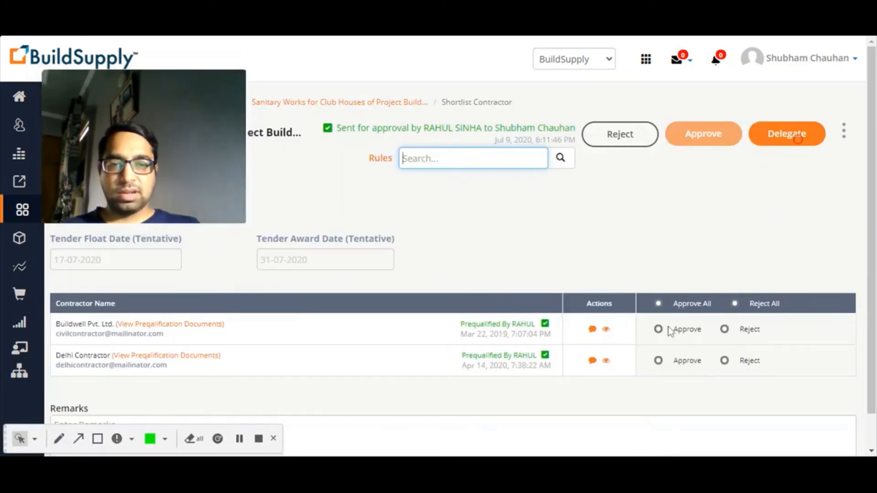
pyautogui.click(658, 303)
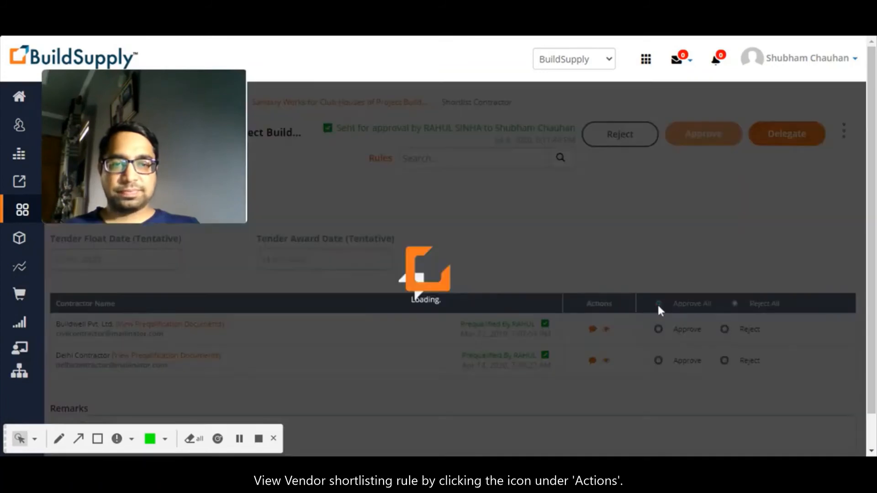
pyautogui.scroll(-1, 410, 321)
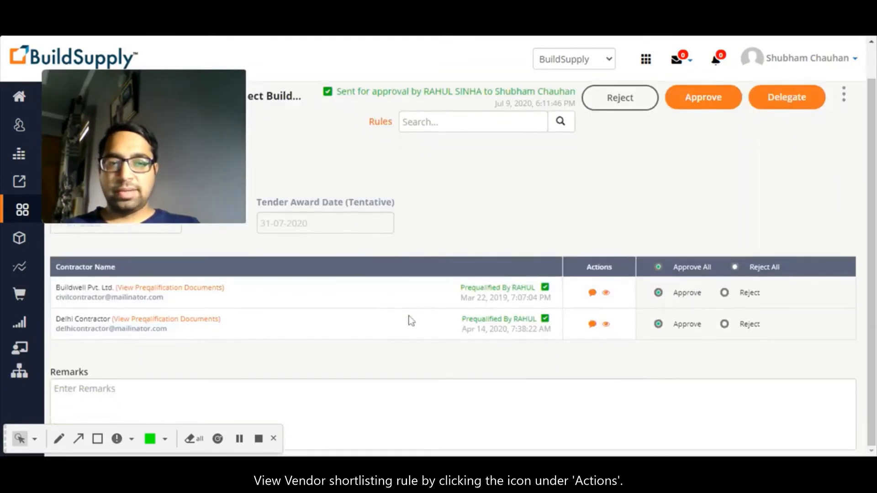
pyautogui.scroll(1, 410, 321)
pyautogui.scroll(-1, 410, 321)
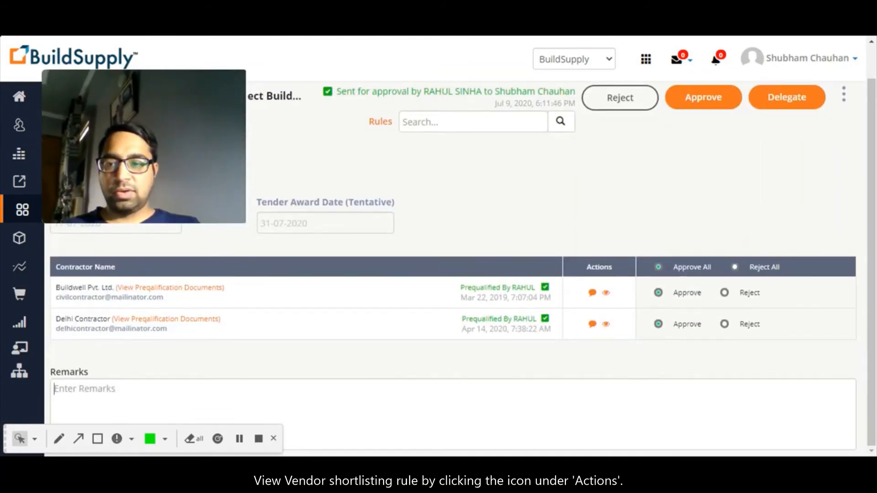
pyautogui.click(141, 393)
pyautogui.write('ok')
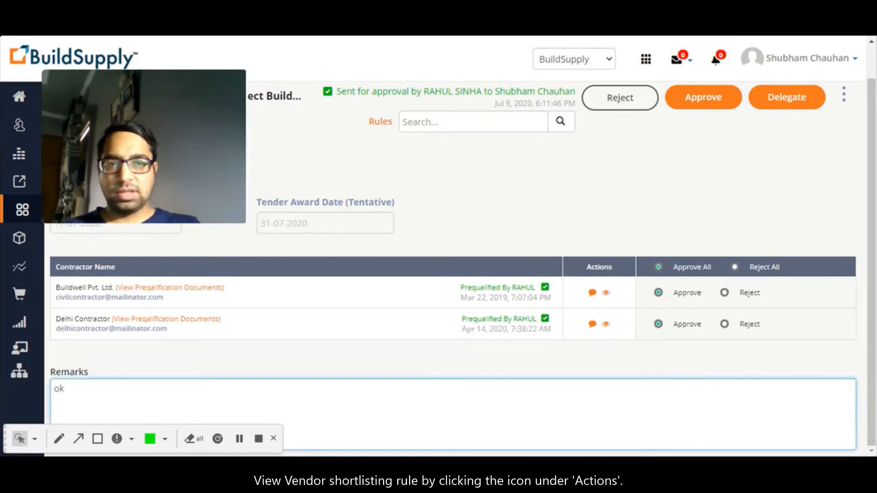
pyautogui.scroll(1, 304, 334)
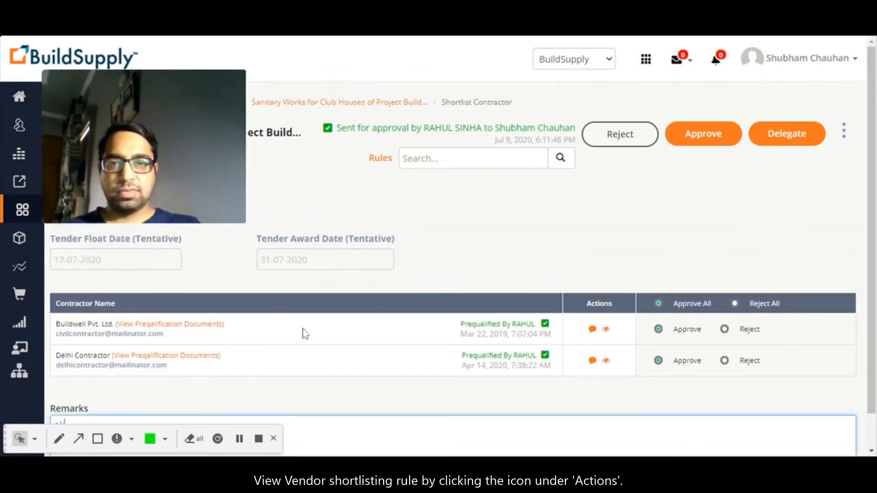
# Approve the contractor shortlist with the comment "ok."
pyautogui.click(716, 137)
pyautogui.click(434, 223)
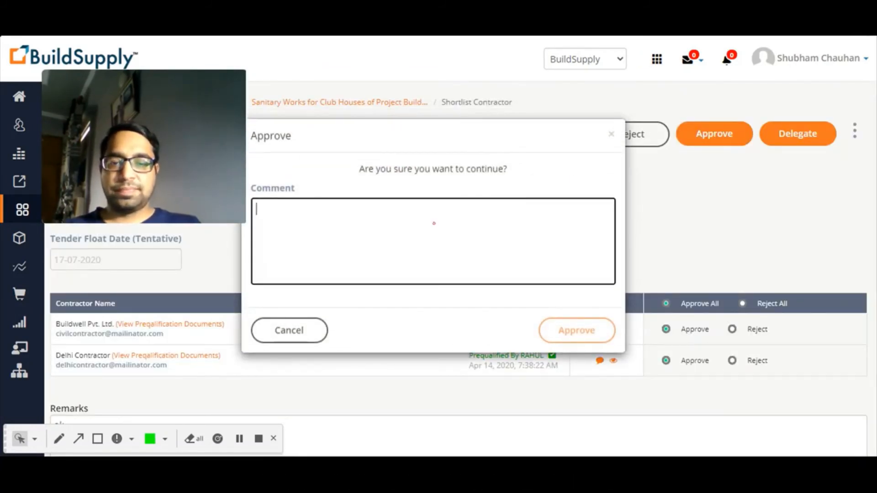
pyautogui.click(434, 223)
pyautogui.write('ok.')
pyautogui.click(568, 329)
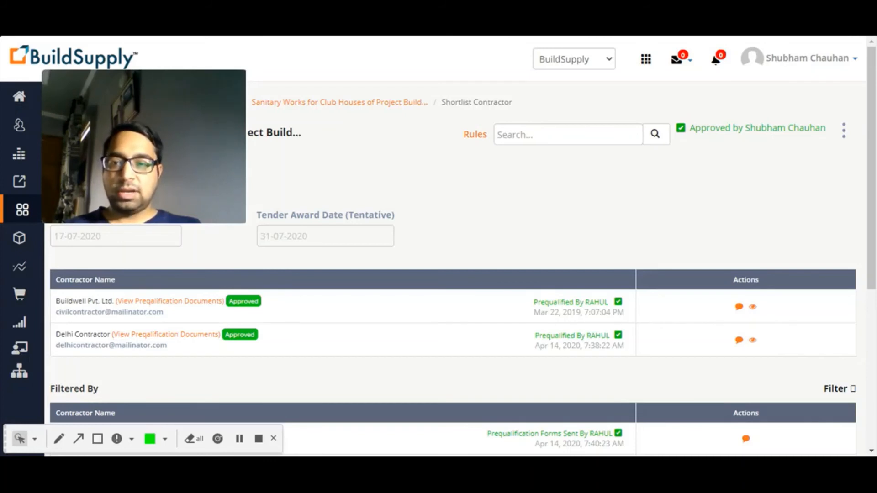
pyautogui.click(239, 439)
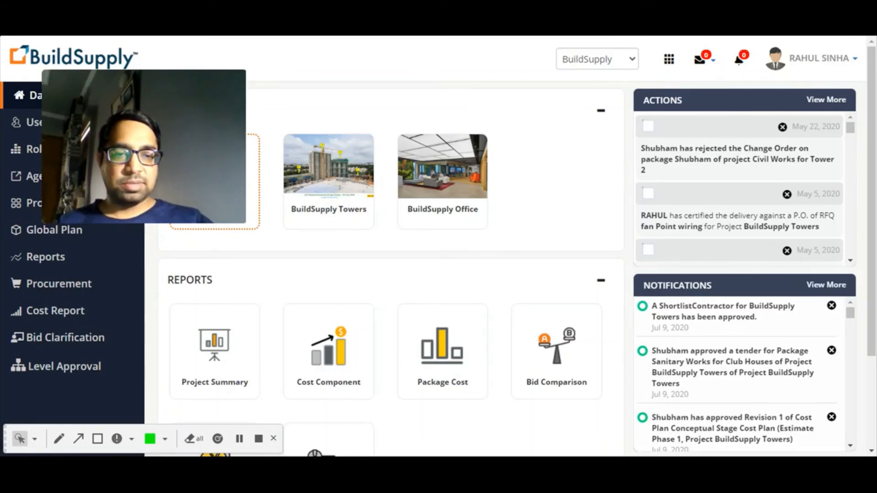
# From the creator's dashboard, open the BuildSupply Towers procurement packages and start floating the clubhouse sanitary works tender
pyautogui.click(367, 176)
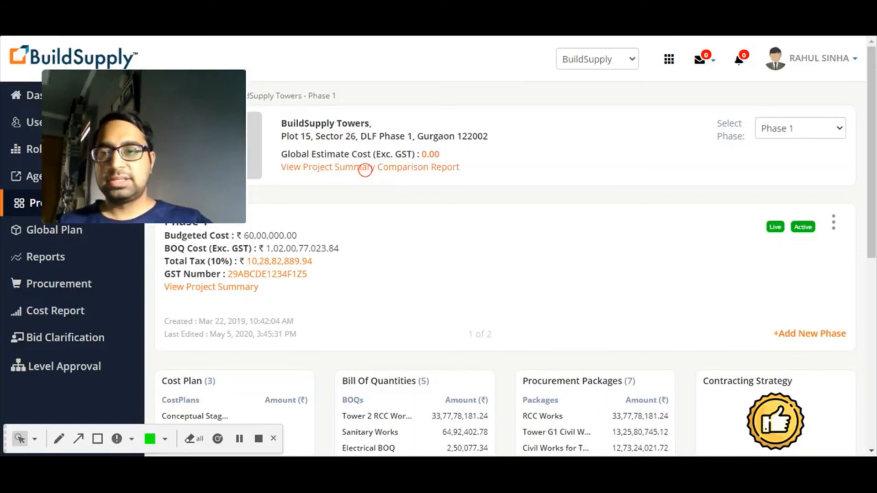
pyautogui.scroll(-1, 556, 247)
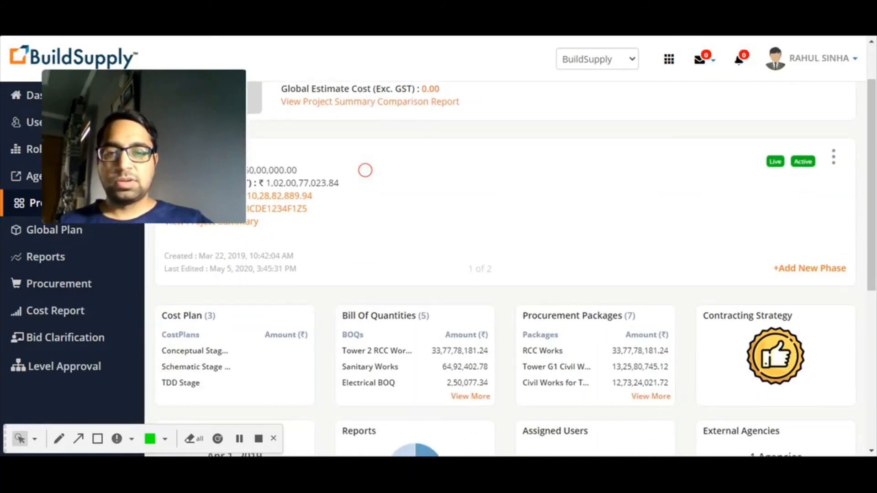
pyautogui.click(565, 343)
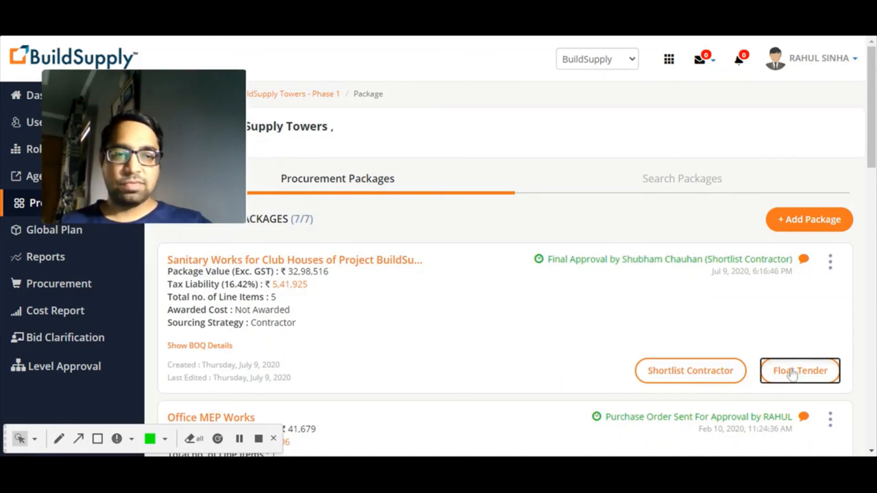
pyautogui.click(791, 369)
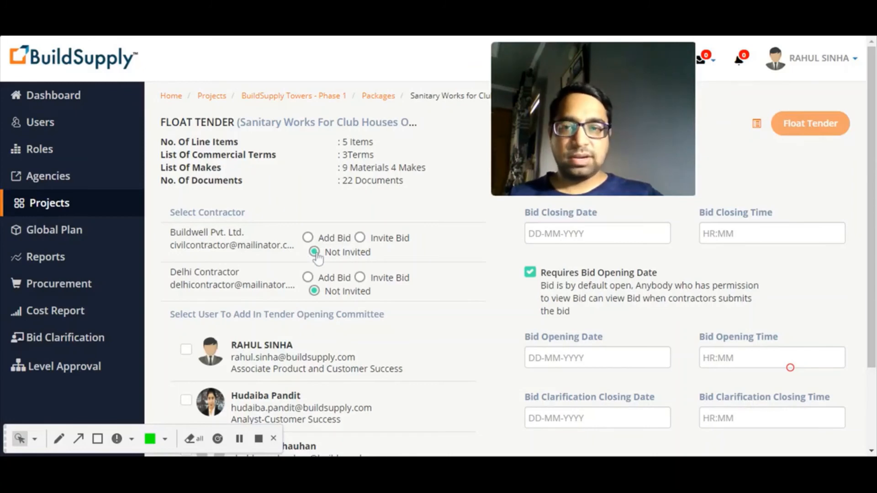
# Invite bids from both Buildwell Pvt. Ltd. and Delhi Contractor
pyautogui.click(360, 238)
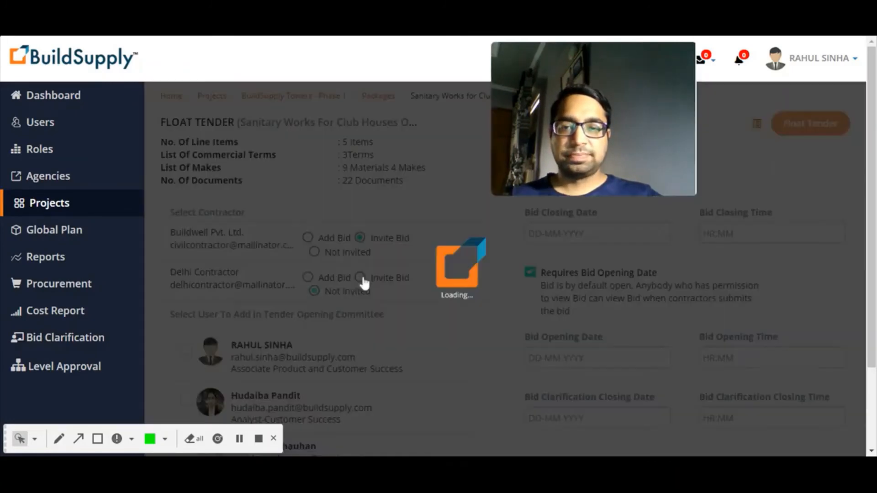
pyautogui.click(360, 277)
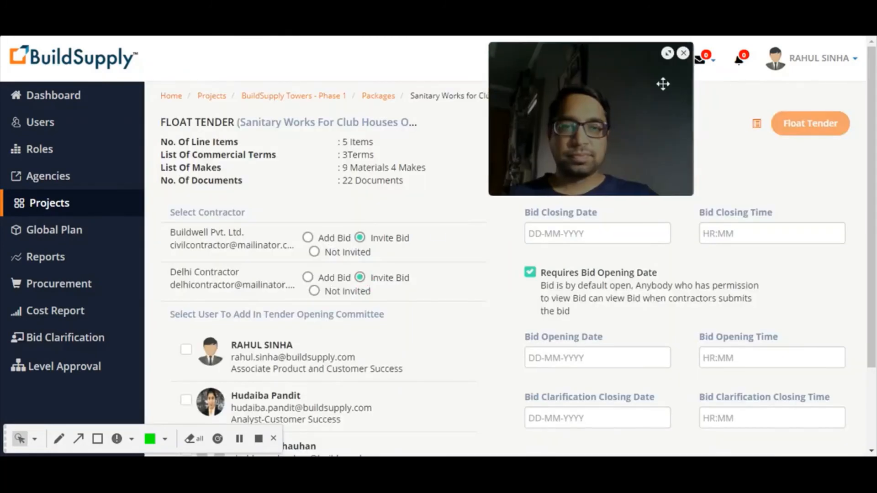
pyautogui.moveTo(663, 82); pyautogui.dragTo(180, 82)
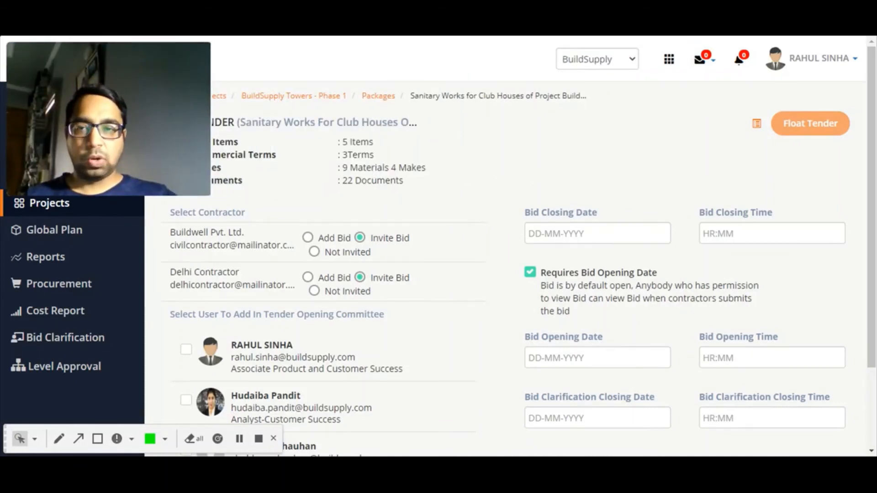
# Set the tender's bid closing date to 15-07-2020 and the bid closing time to 18:00
pyautogui.click(535, 234)
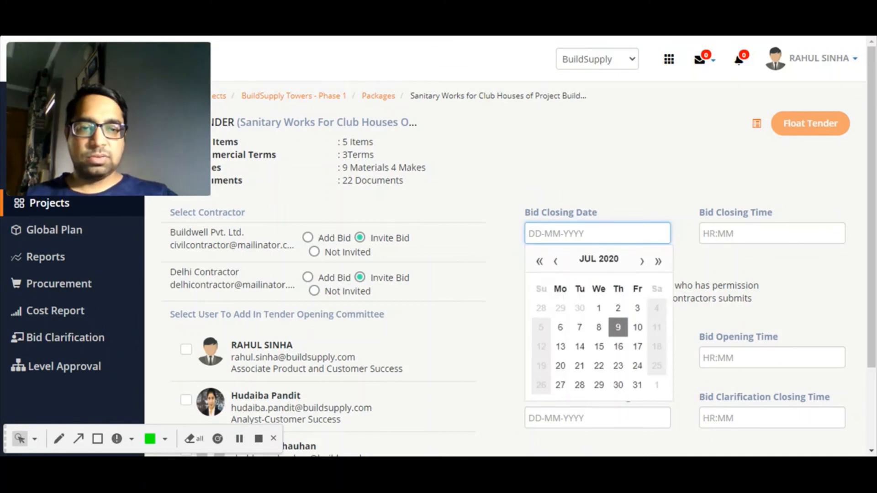
pyautogui.click(637, 327)
pyautogui.click(726, 235)
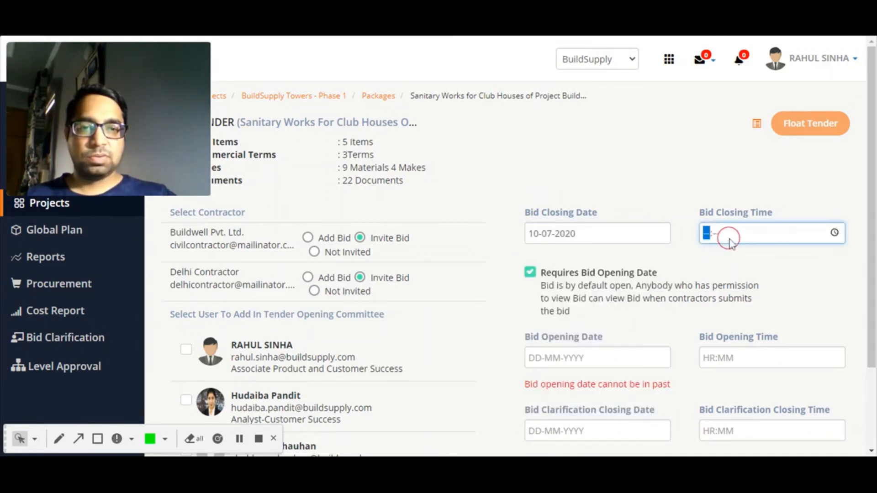
pyautogui.click(583, 234)
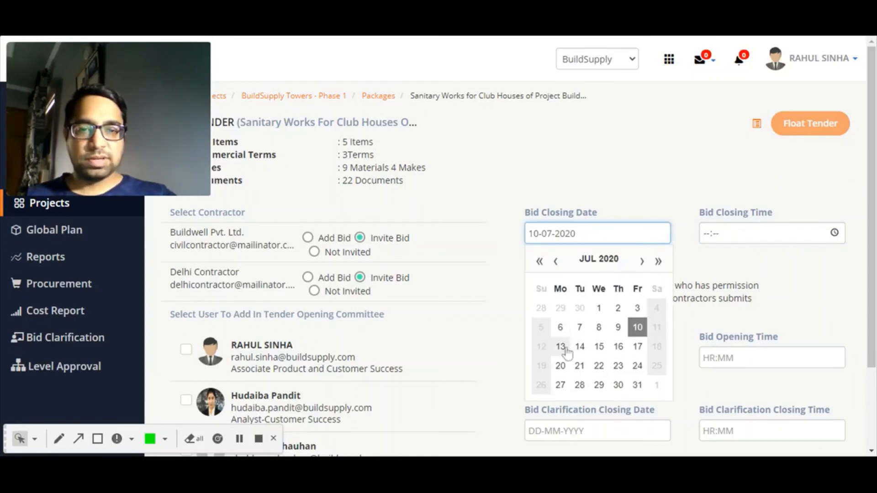
pyautogui.click(598, 347)
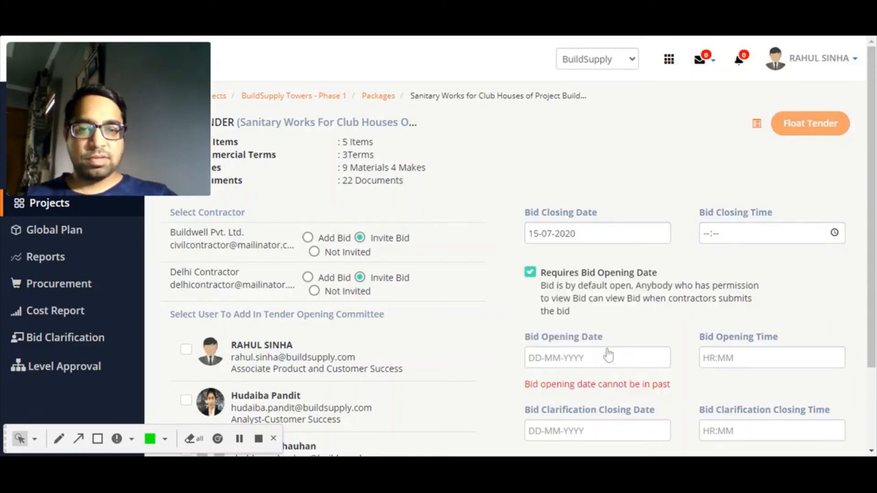
pyautogui.click(709, 234)
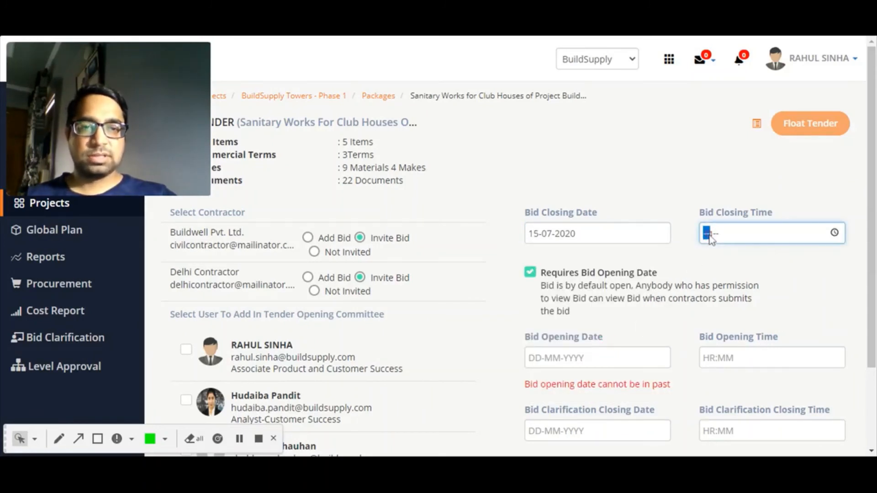
pyautogui.write('1800')
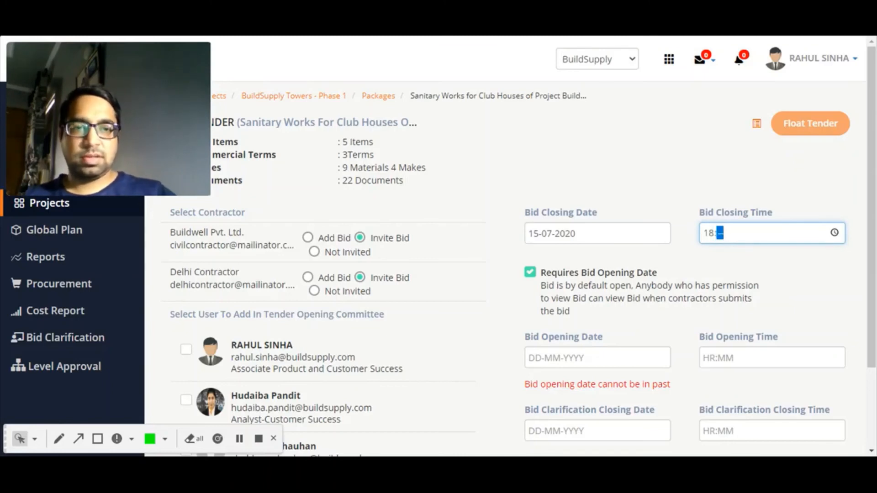
pyautogui.click(641, 201)
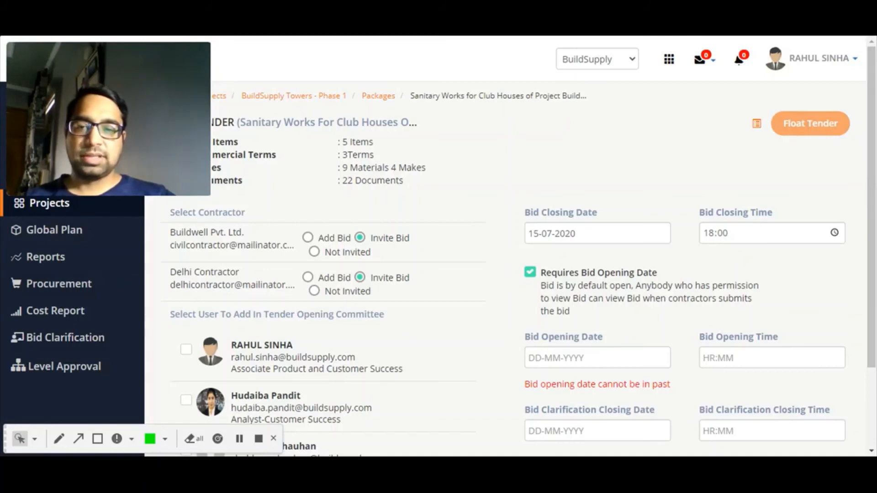
# Add the Associate Product and Customer Success user and the last-listed customer success analyst to the tender opening committee
pyautogui.scroll(-2, 574, 229)
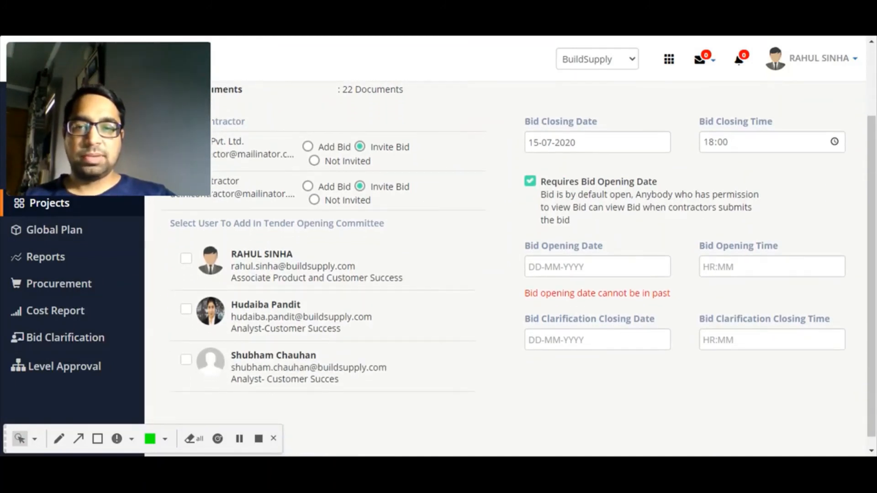
pyautogui.click(188, 259)
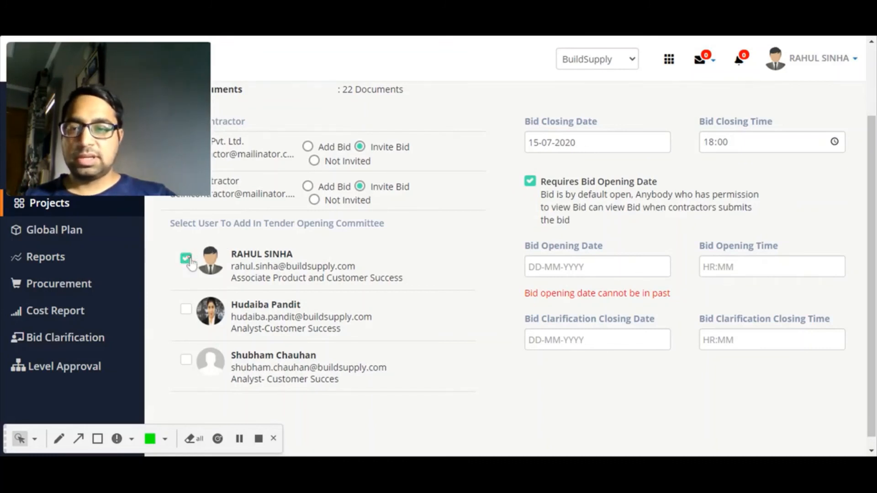
pyautogui.click(187, 363)
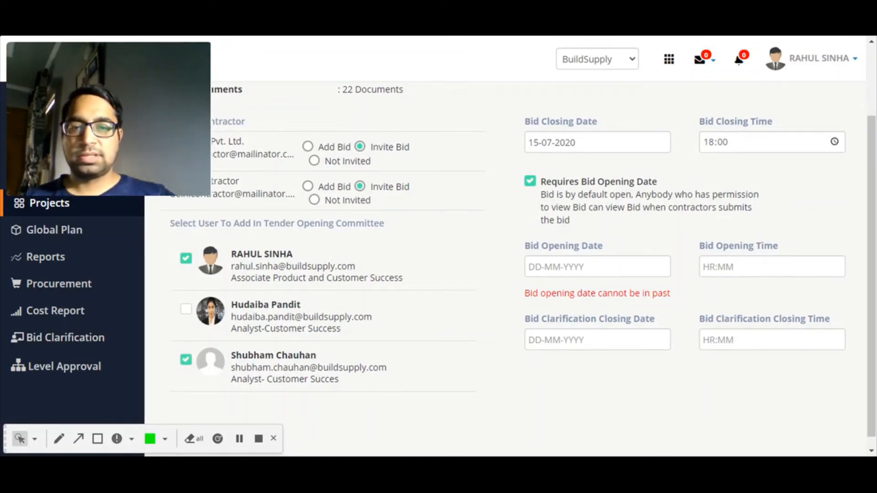
# Set the bid opening date to 16-07-2020 and the bid opening time to 11:00
pyautogui.click(539, 269)
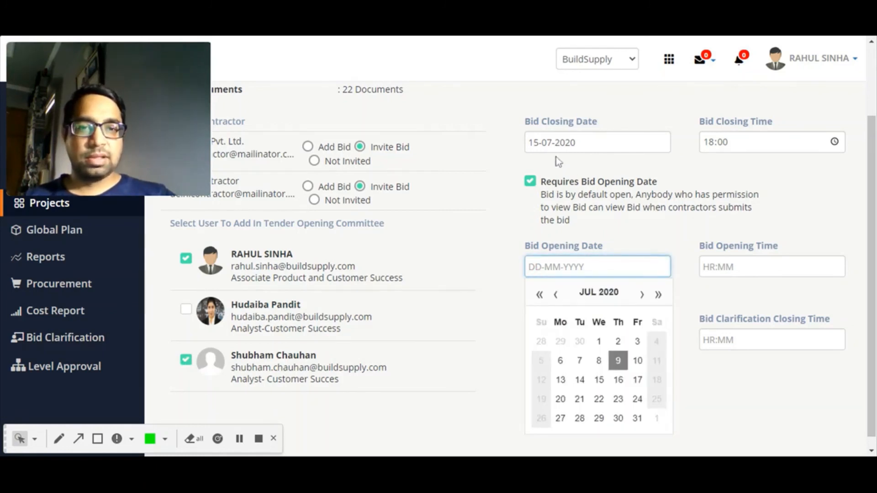
pyautogui.click(612, 387)
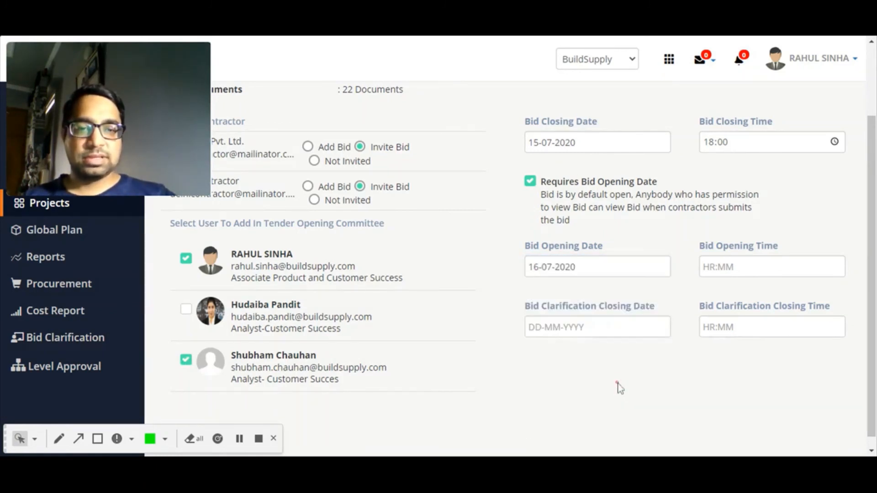
pyautogui.click(730, 267)
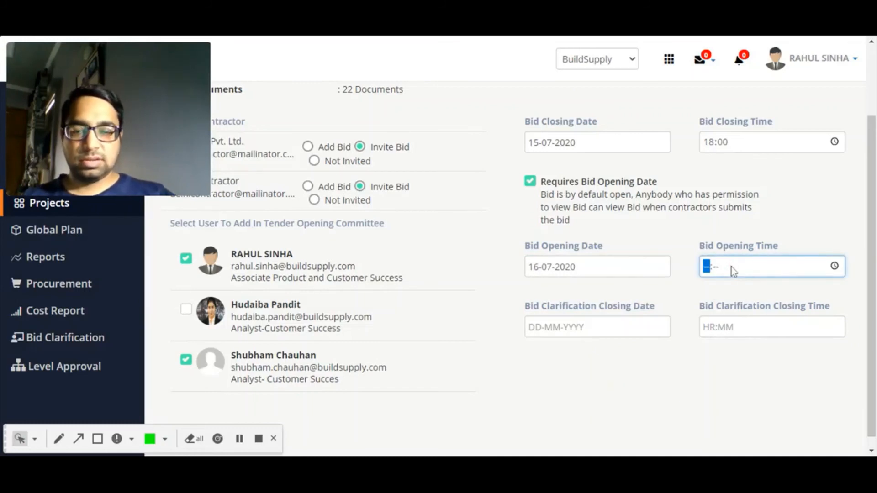
pyautogui.write('11:00')
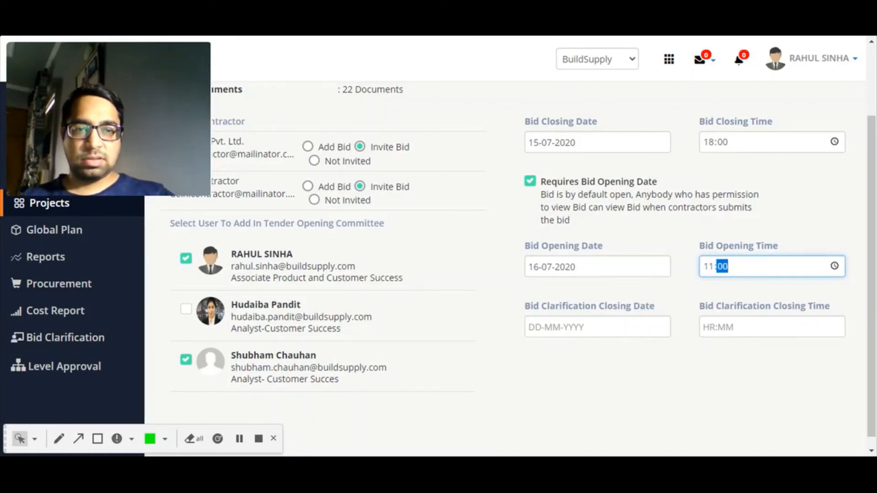
pyautogui.click(687, 277)
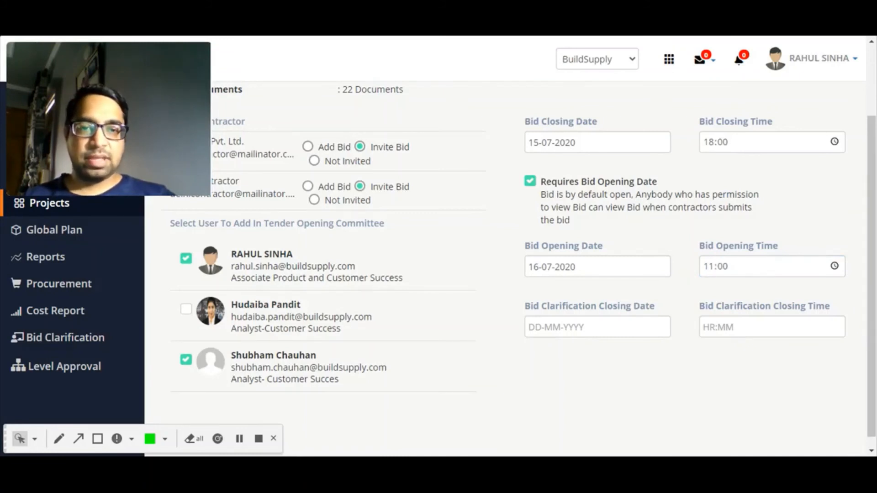
# Set the bid clarification closing date to 13-07-2020 and its closing time to 17:00
pyautogui.click(589, 327)
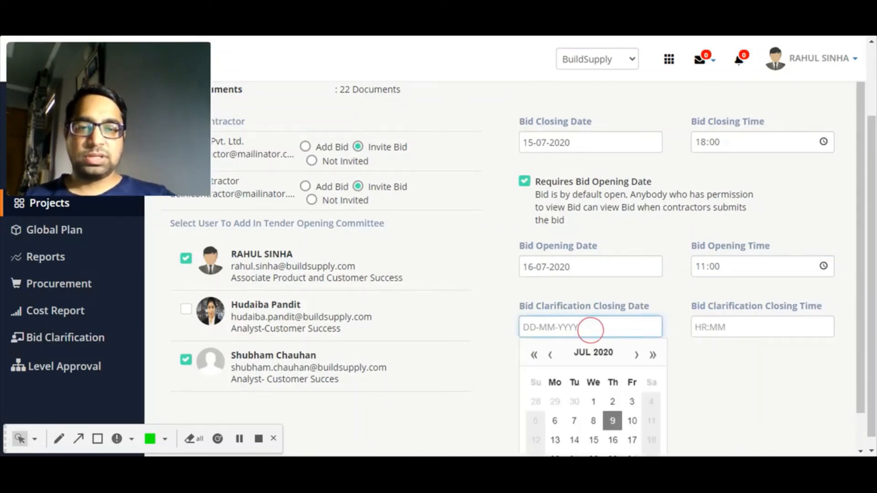
pyautogui.scroll(-1, 503, 274)
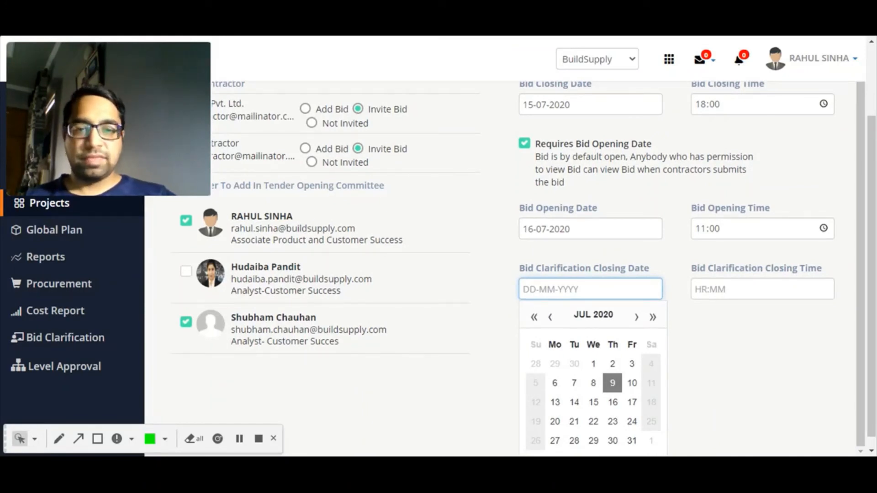
pyautogui.click(556, 405)
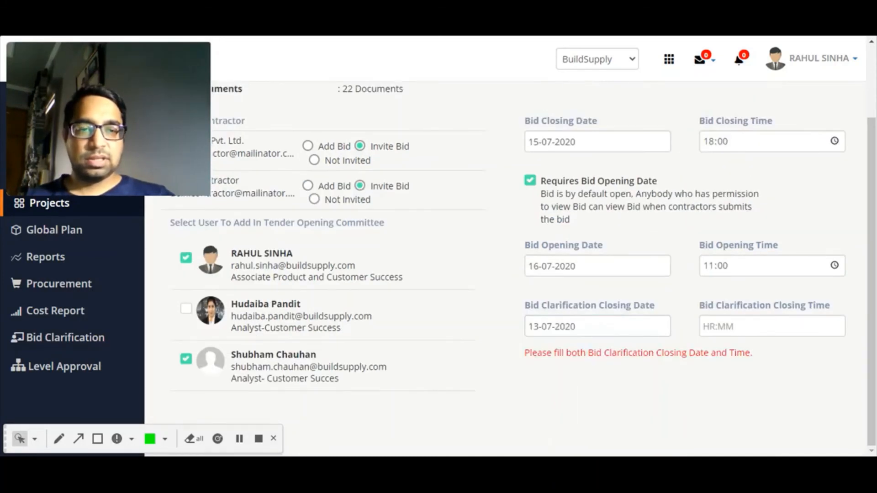
pyautogui.click(709, 317)
pyautogui.write('1')
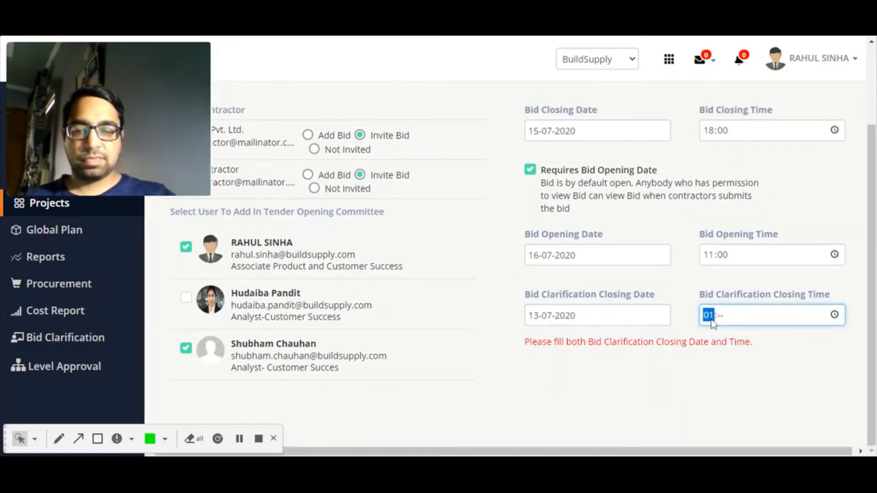
pyautogui.write('7:00')
pyautogui.click(720, 366)
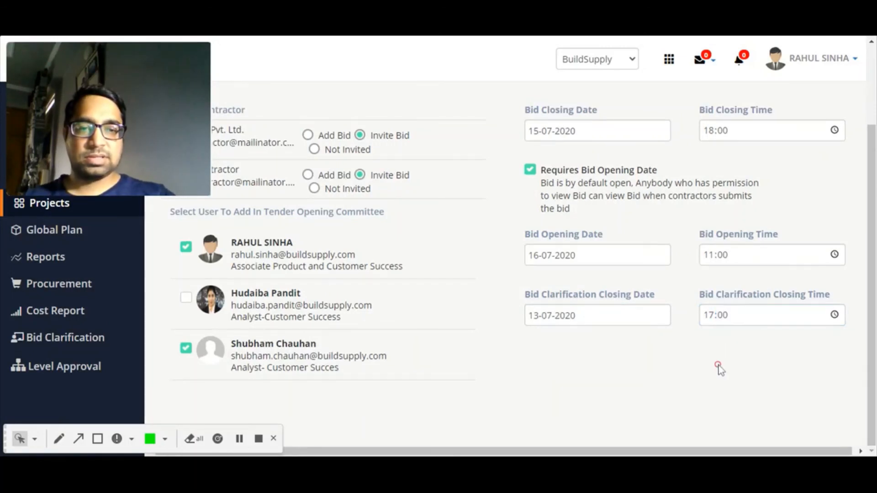
# Review the tender form, float the tender to the invited contractors and acknowledge the confirmation
pyautogui.scroll(1, 720, 368)
pyautogui.scroll(3, 720, 368)
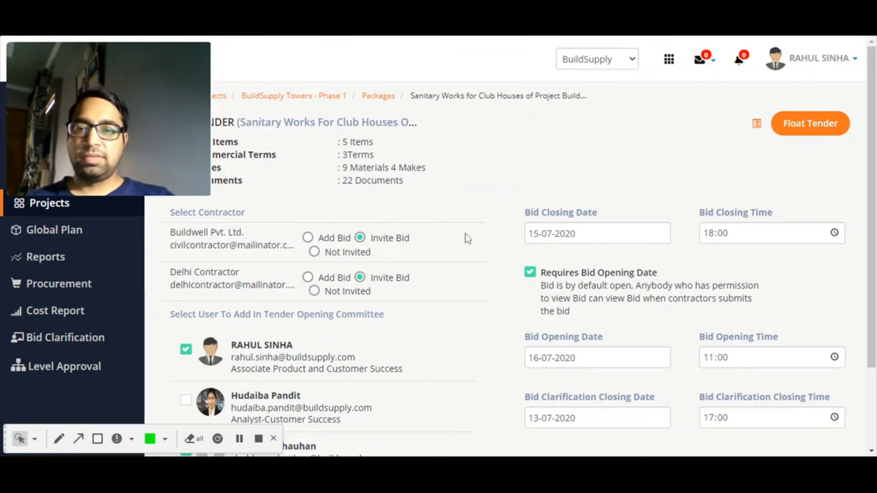
pyautogui.scroll(-2, 469, 237)
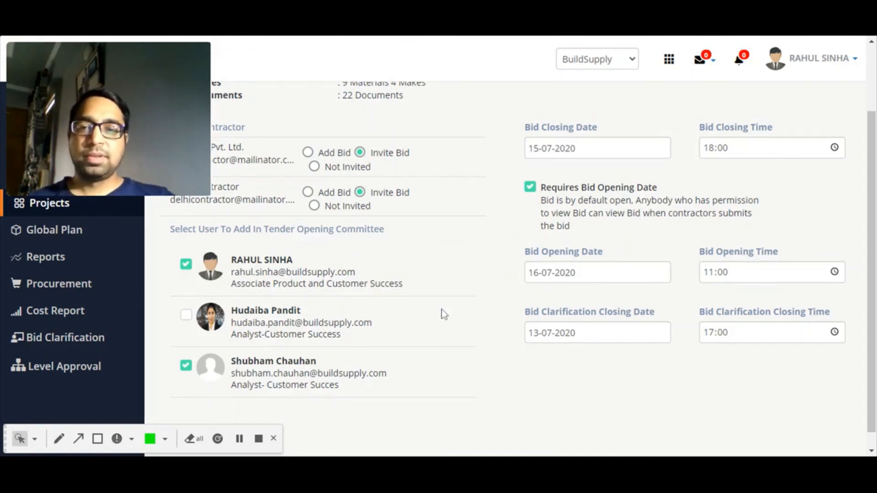
pyautogui.scroll(2, 442, 314)
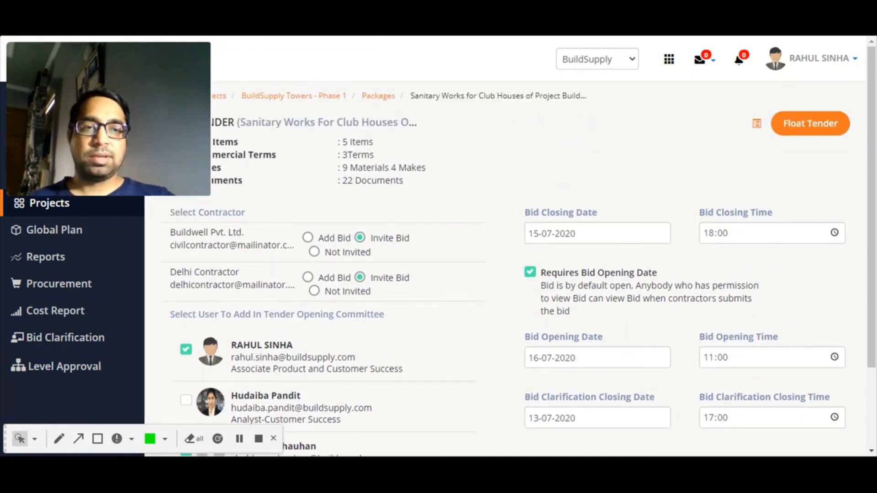
pyautogui.click(800, 133)
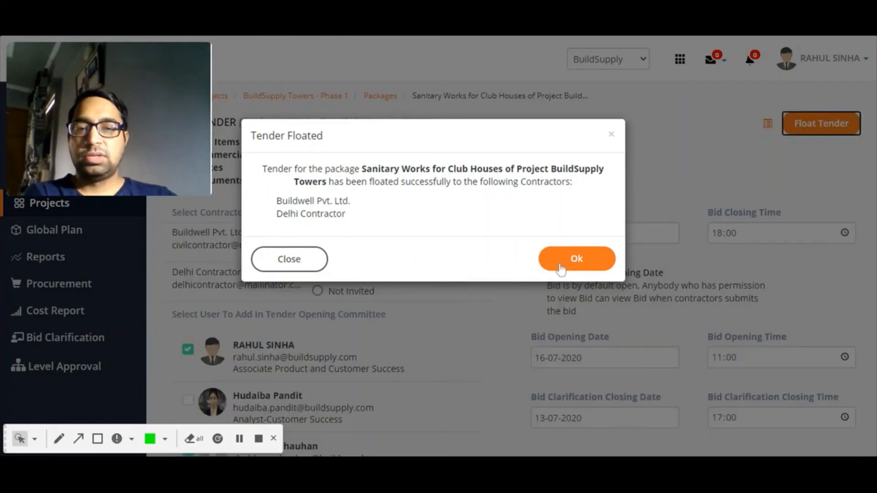
pyautogui.click(559, 269)
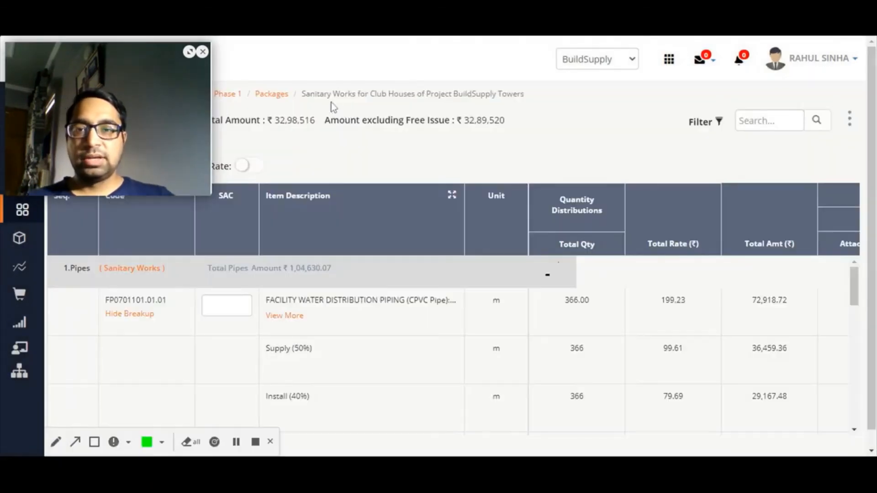
# Return to the project's packages, review the package trail of the clubhouse sanitary works package and close it
pyautogui.click(270, 96)
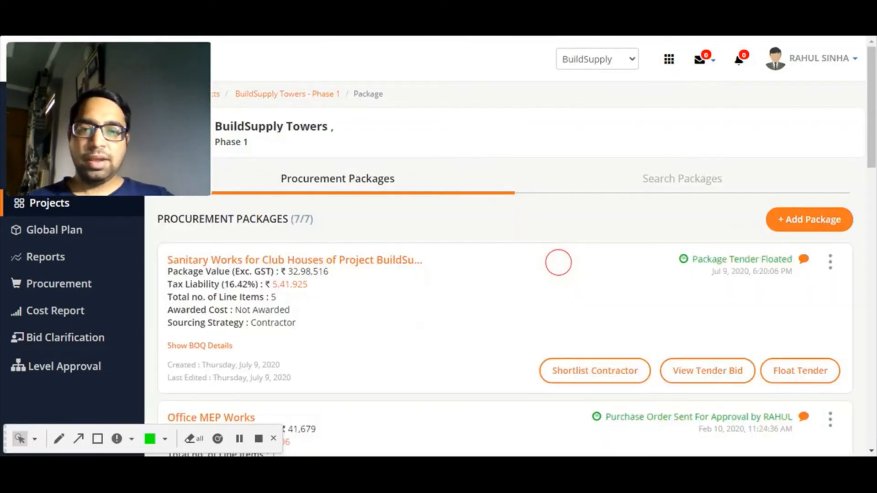
pyautogui.click(830, 264)
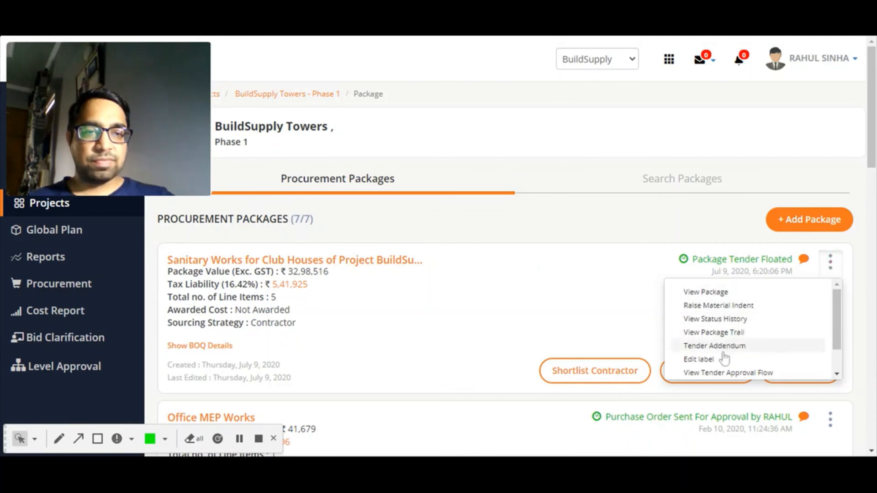
pyautogui.scroll(-1, 750, 320)
pyautogui.scroll(1, 751, 320)
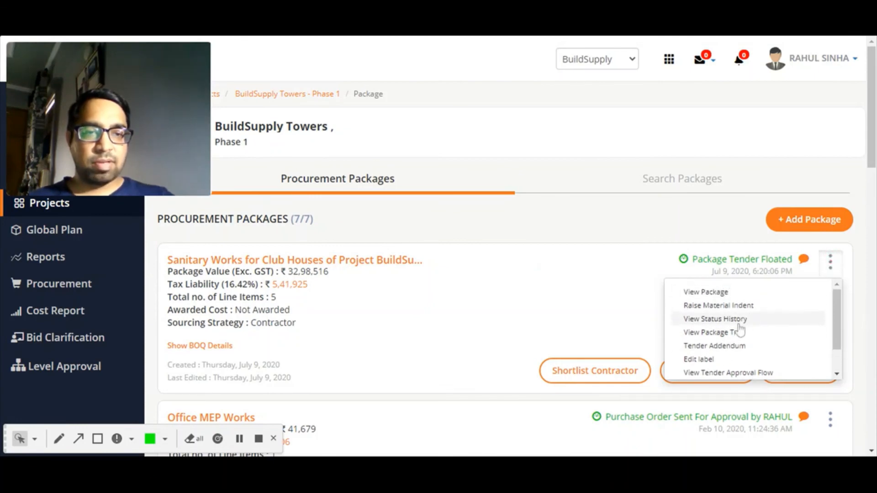
pyautogui.click(728, 328)
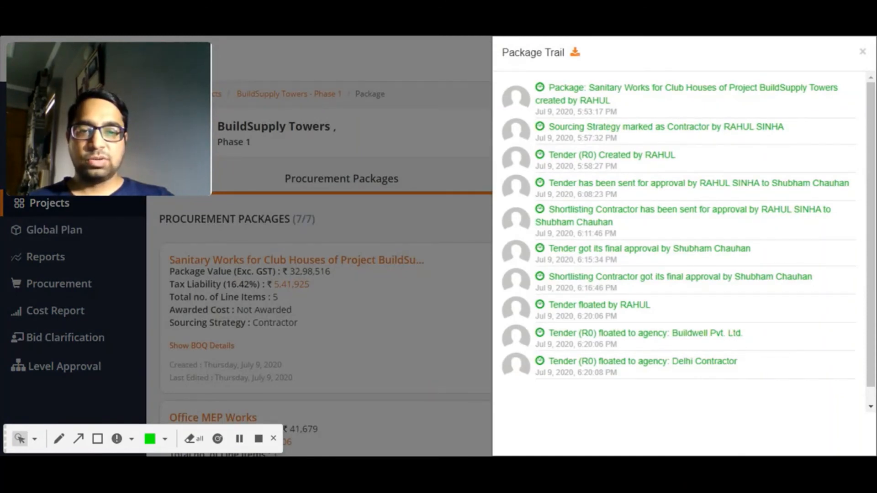
pyautogui.click(862, 52)
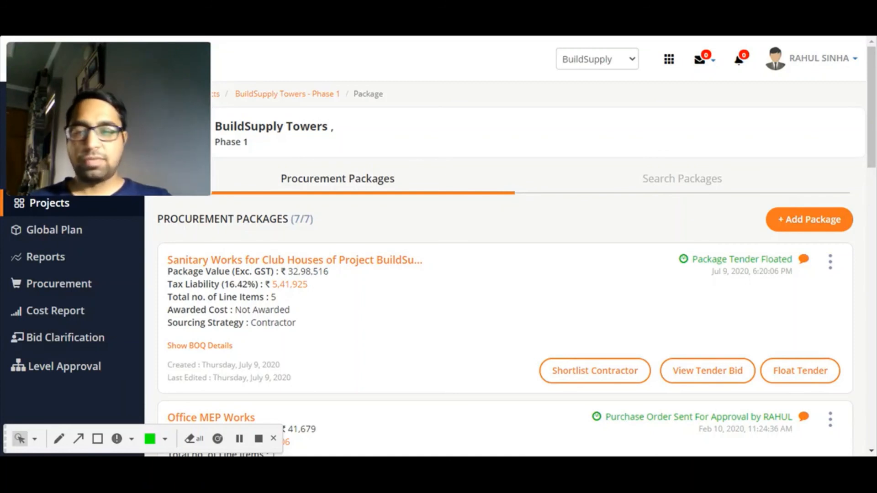
# Edit the clubhouse sanitary works contractor shortlist and add Apex & Sons Pvt. Ltd. with the comment "Required vendor for this package"
pyautogui.click(596, 376)
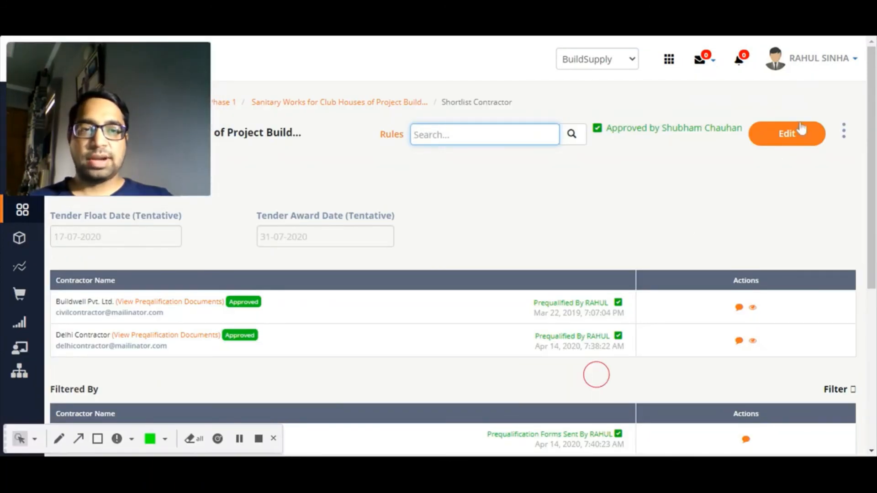
pyautogui.click(787, 139)
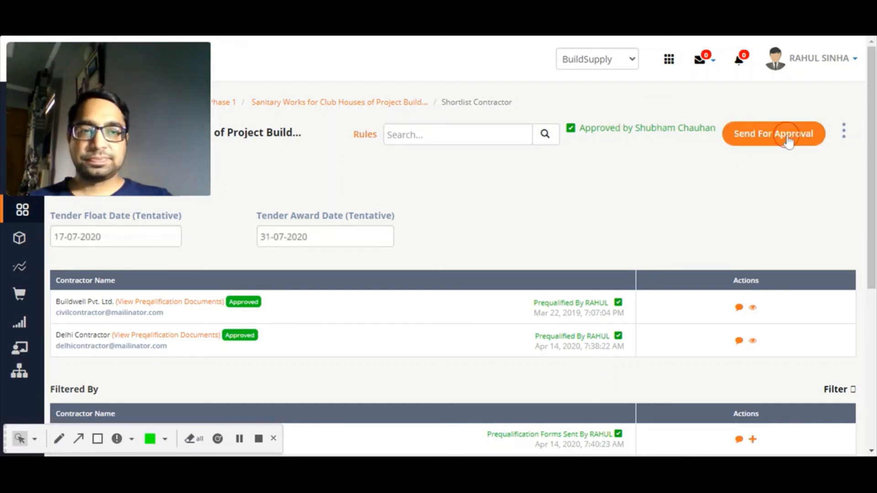
pyautogui.scroll(-3, 751, 215)
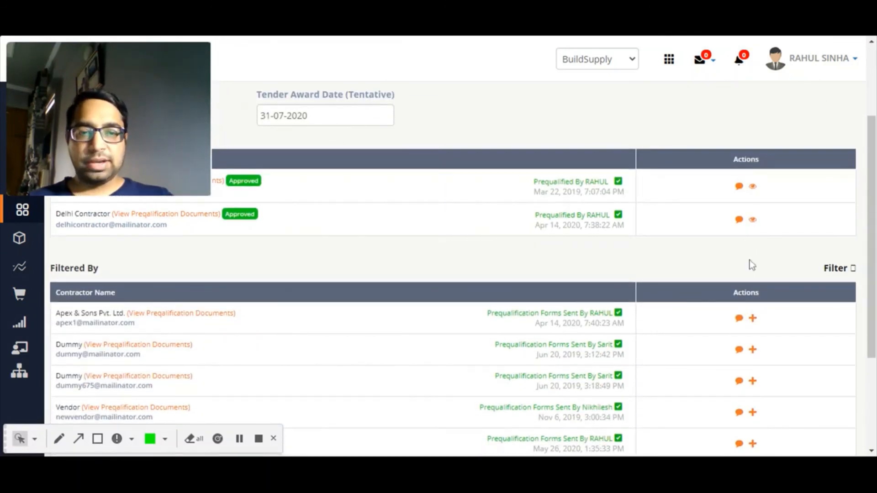
pyautogui.click(752, 319)
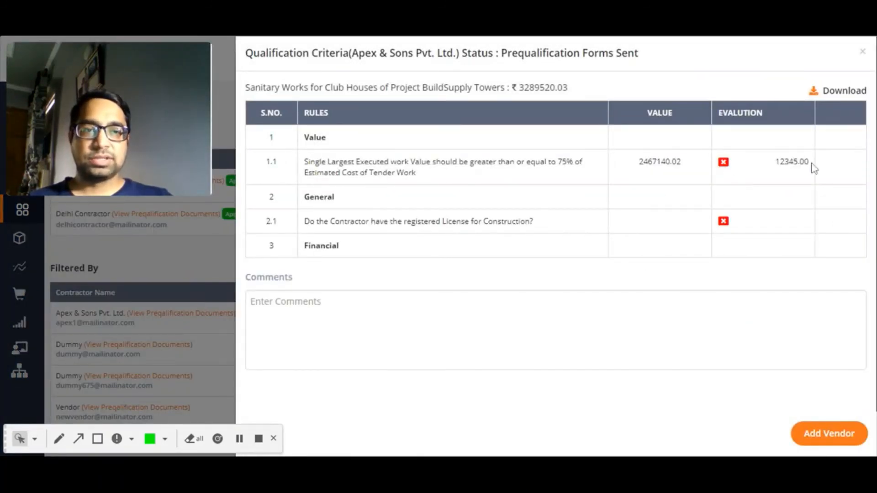
pyautogui.click(380, 336)
pyautogui.write('Required vendor for this package')
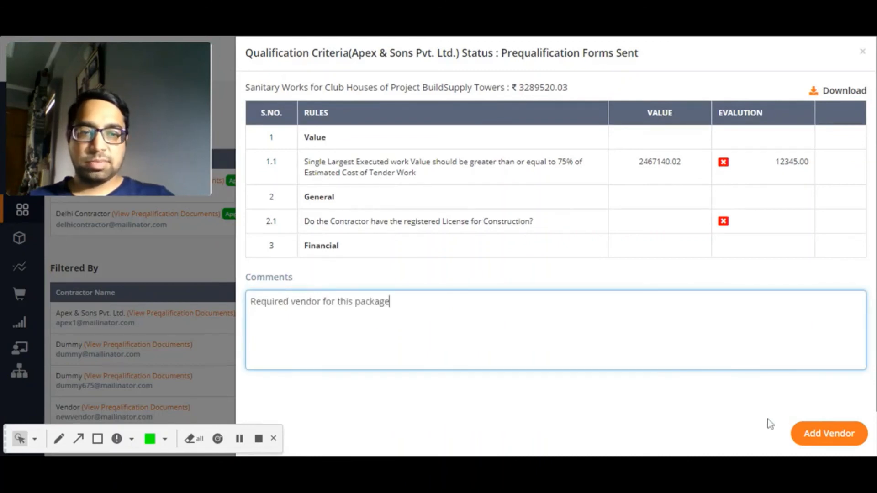
pyautogui.click(827, 435)
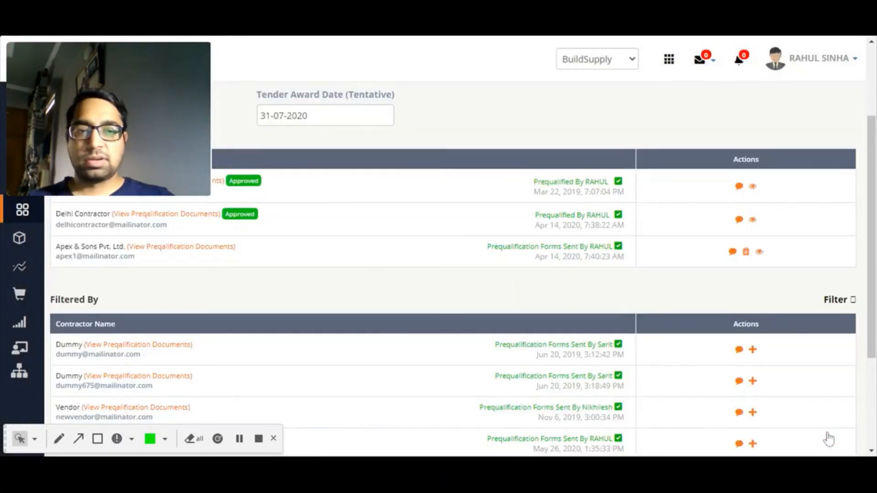
# Send the updated contractor shortlist for approval with the comment "Approve new vendor added- Apex & sons"
pyautogui.scroll(3, 746, 219)
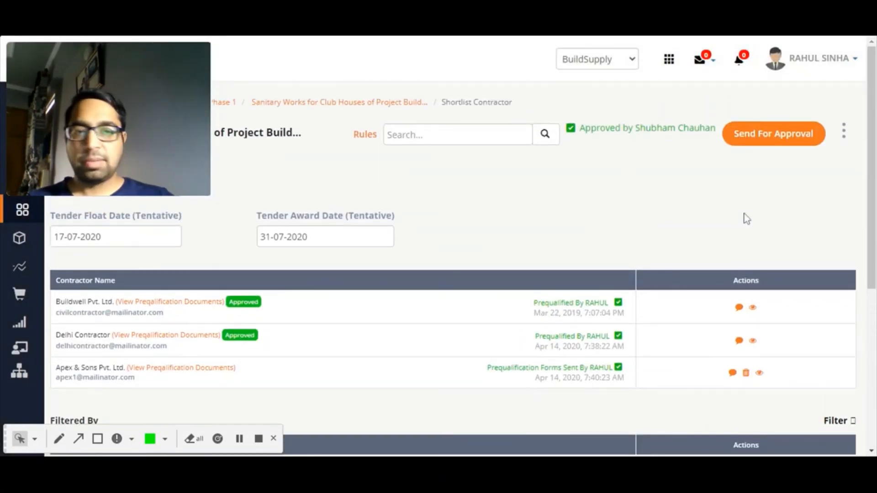
pyautogui.click(791, 134)
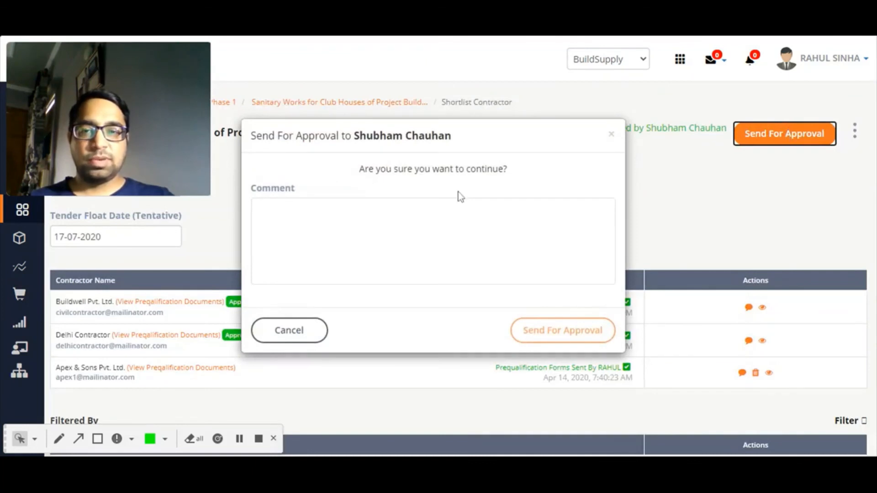
pyautogui.click(444, 210)
pyautogui.write('Approve new vendor added- Apex & sons')
pyautogui.click(547, 334)
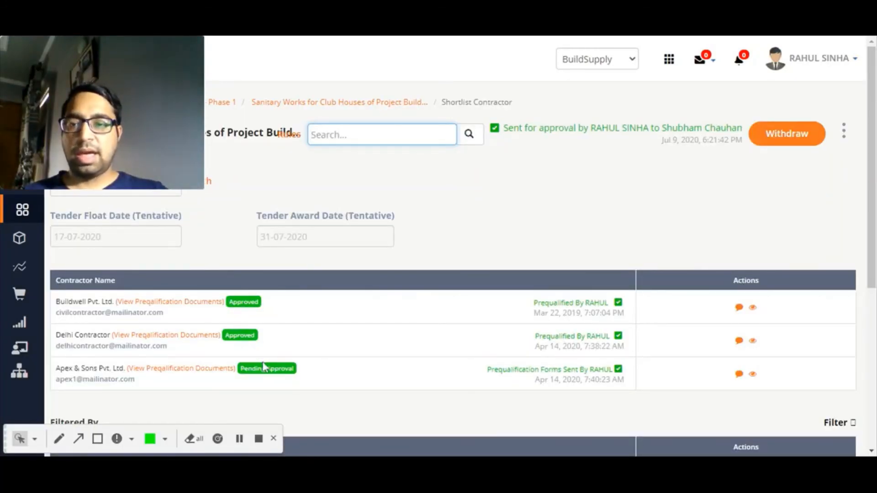
pyautogui.click(240, 439)
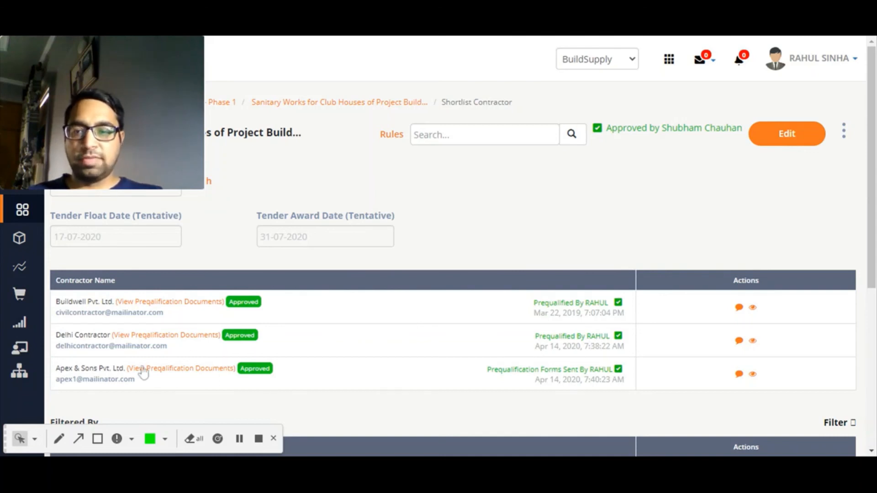
# Invite Apex & Sons Pvt. Ltd. to bid on the clubhouse sanitary works tender, float the tender again and acknowledge the confirmation
pyautogui.click(292, 103)
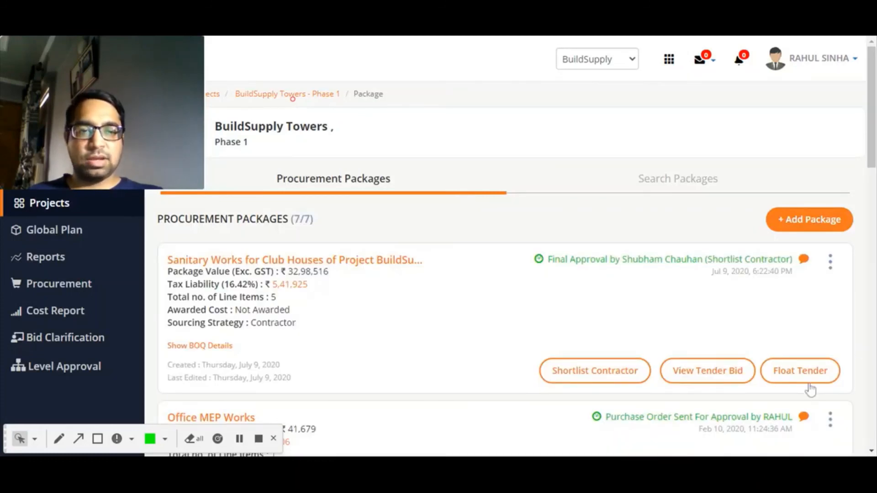
pyautogui.click(808, 386)
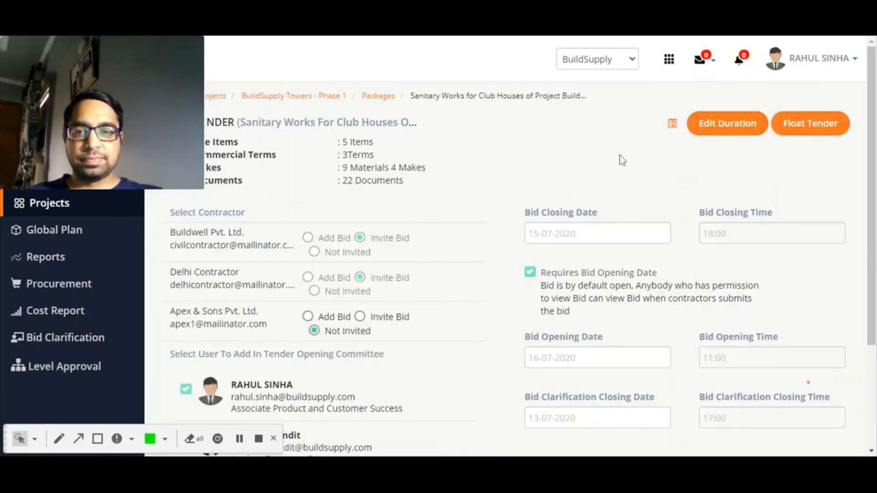
pyautogui.click(360, 317)
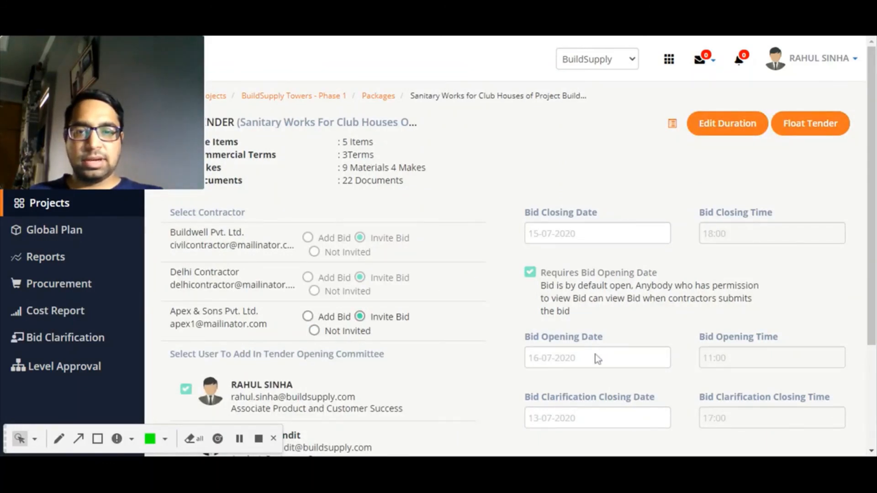
pyautogui.scroll(-3, 597, 359)
pyautogui.scroll(3, 596, 359)
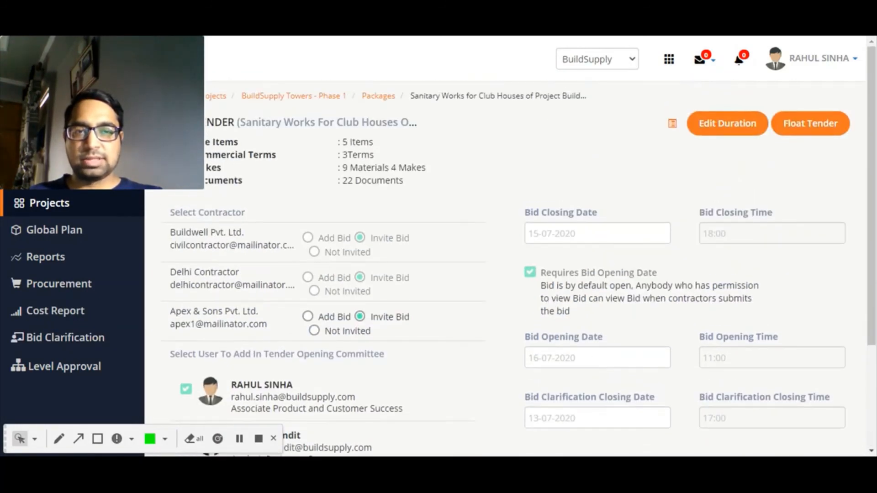
pyautogui.click(810, 131)
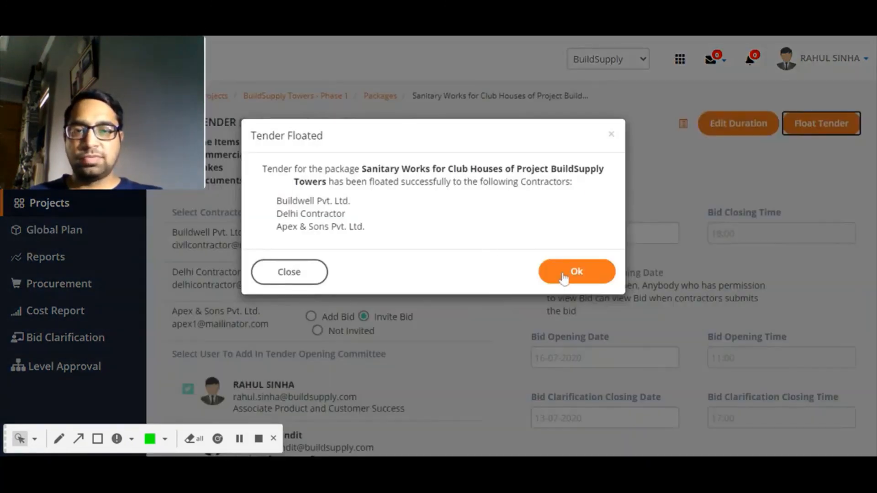
pyautogui.click(564, 276)
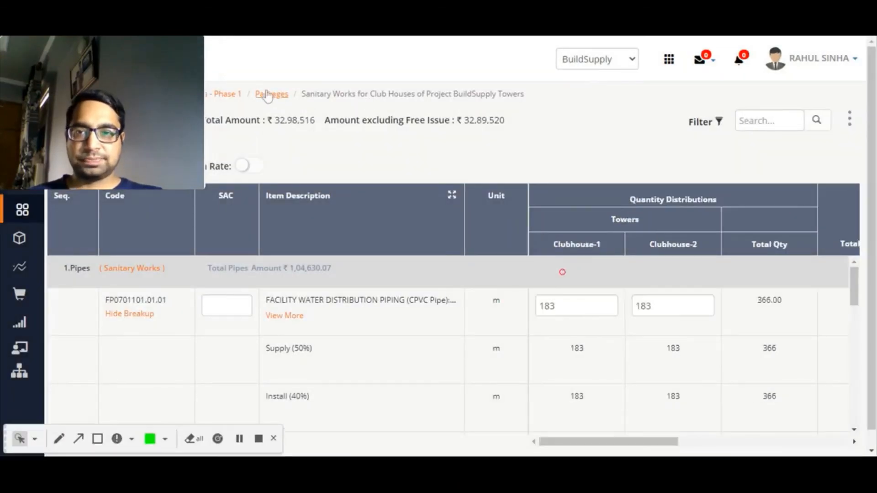
# From the project's package list, check the clubhouse sanitary works package trail for the latest shortlisting and tender float entries, and close it
pyautogui.click(266, 94)
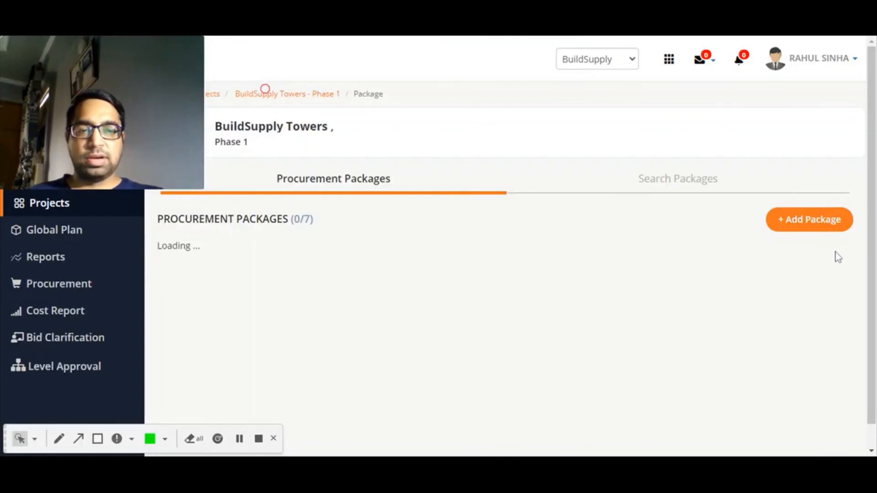
pyautogui.click(830, 263)
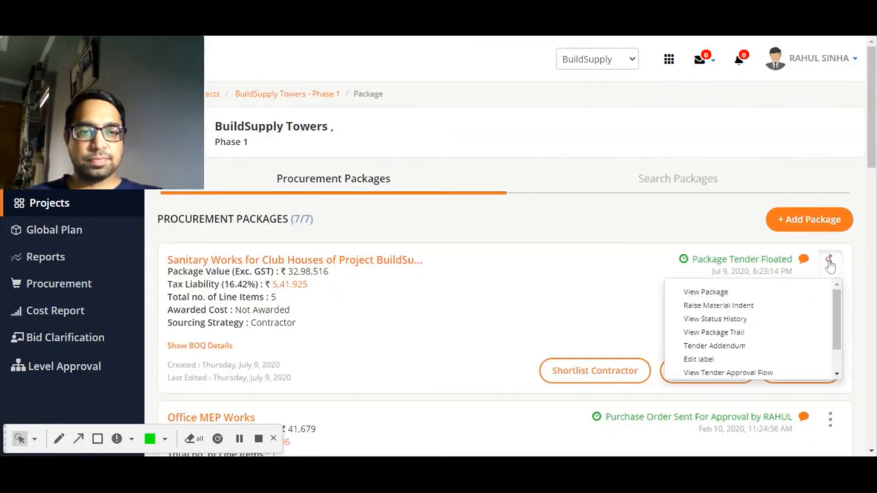
pyautogui.click(721, 333)
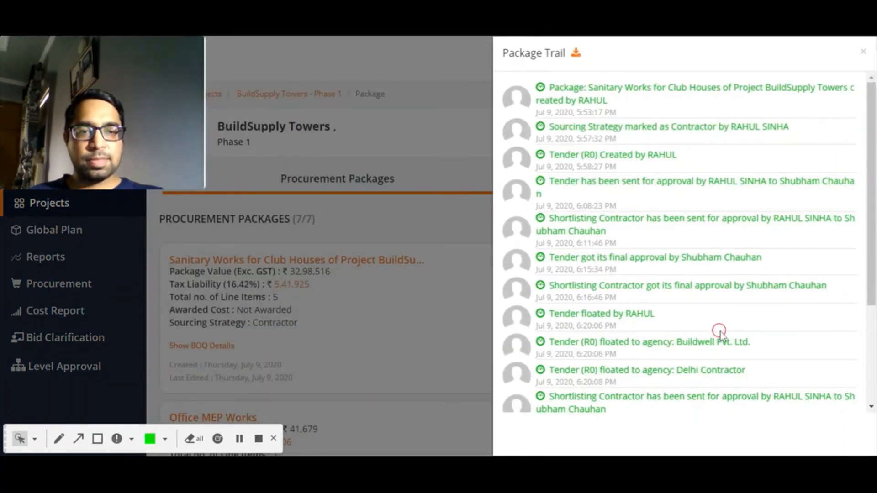
pyautogui.scroll(-3, 720, 331)
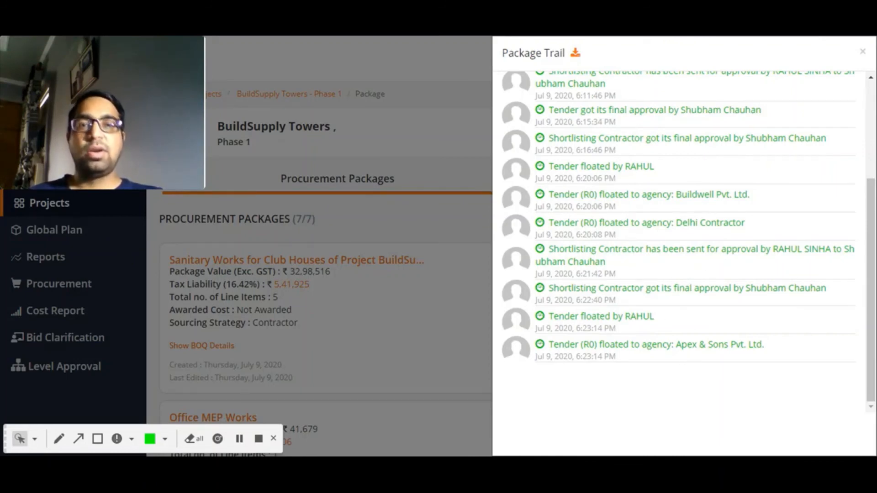
pyautogui.scroll(3, 691, 357)
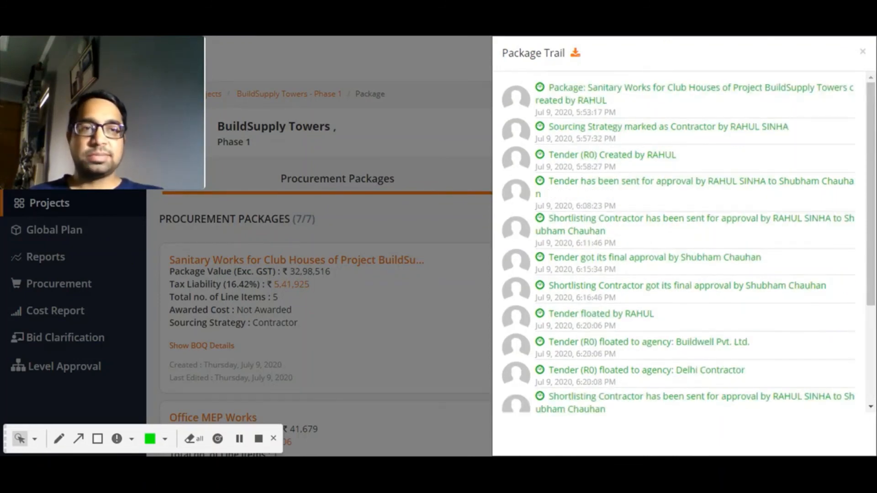
pyautogui.click(862, 52)
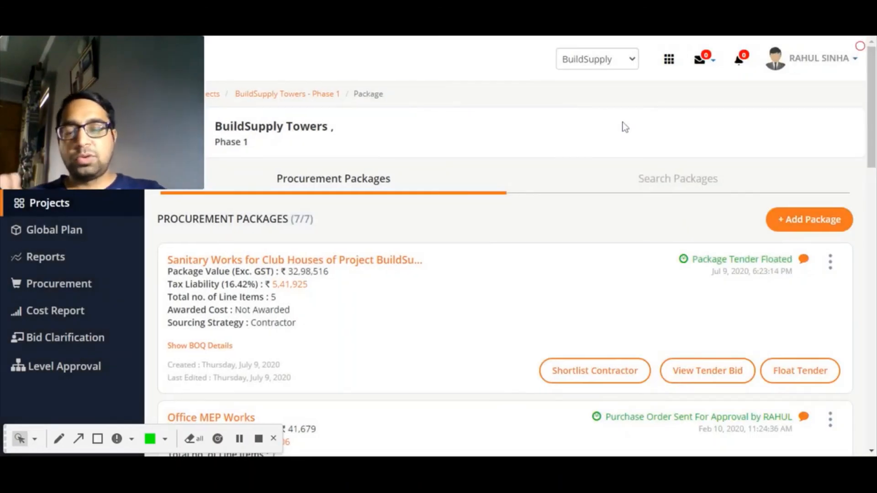